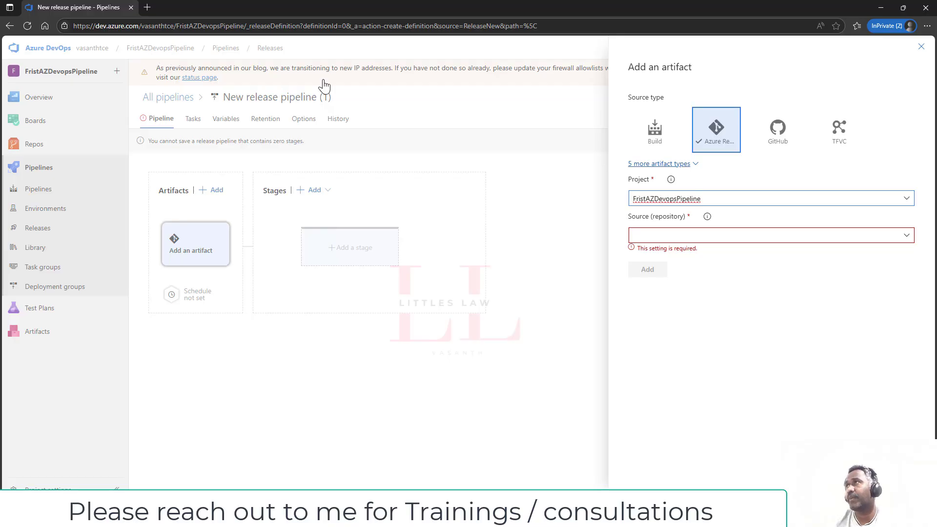
- Add the FristAZDevopsPipeline repository as the artifact, using branch main and the latest version
click(910, 242)
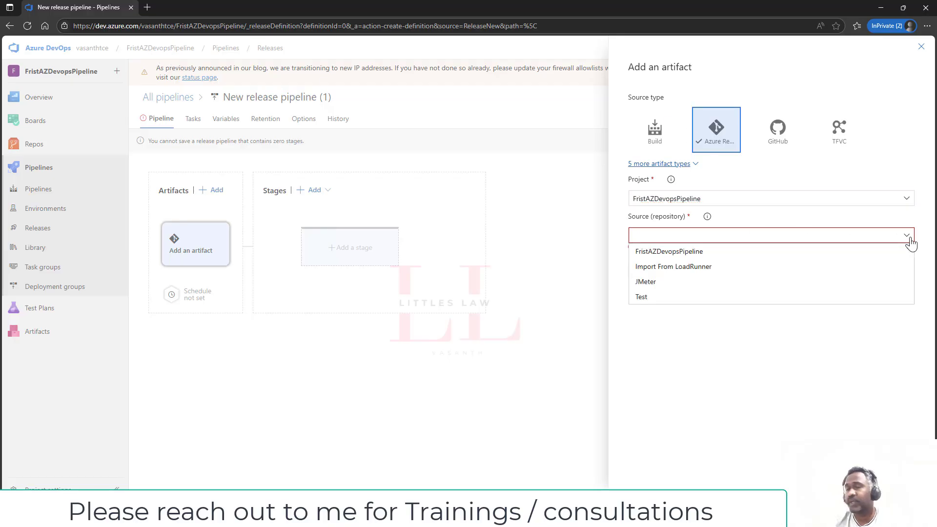
click(689, 253)
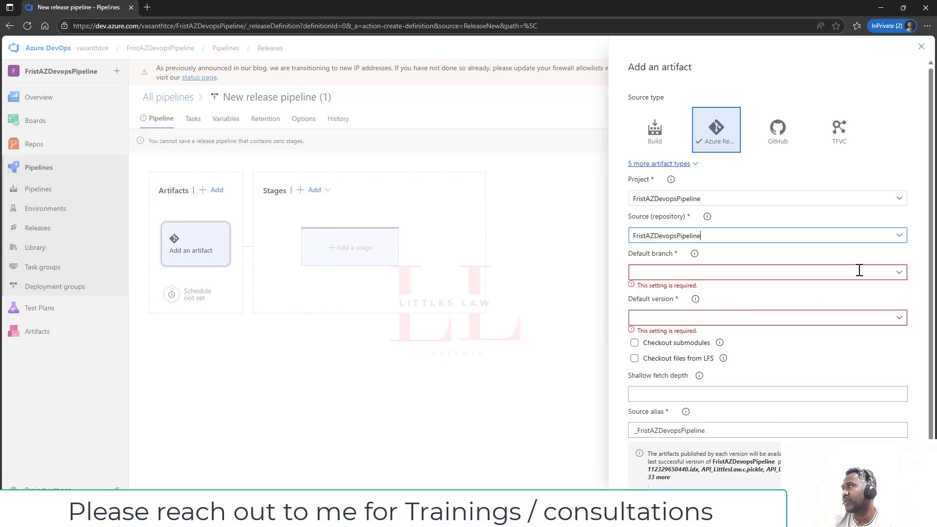
click(899, 272)
click(830, 285)
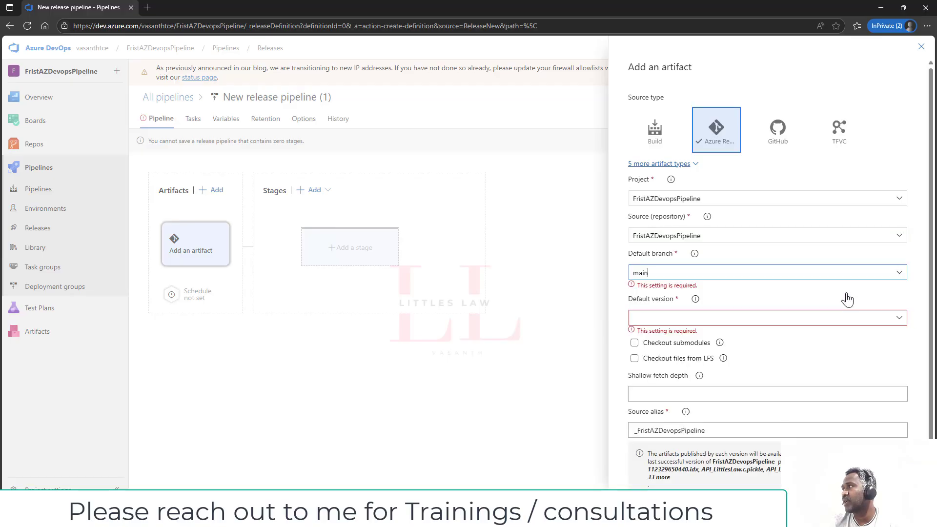
click(905, 308)
click(906, 309)
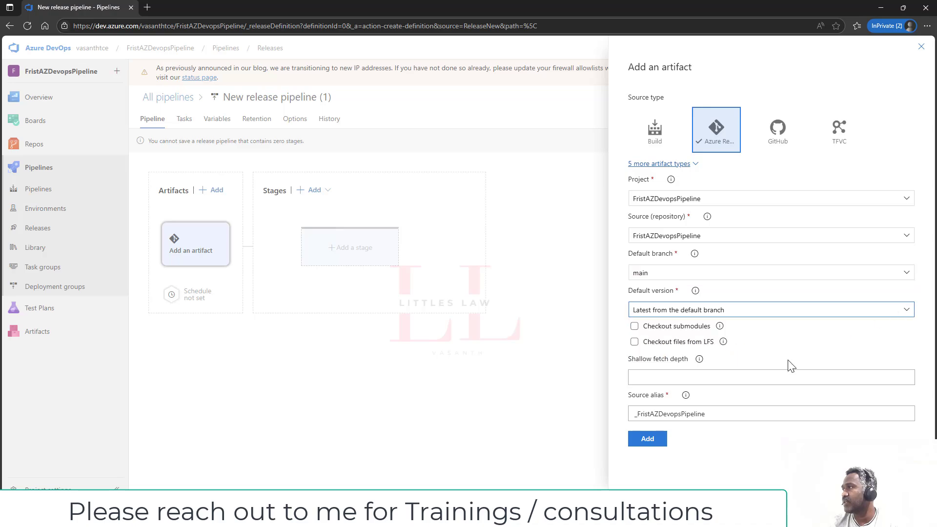
click(648, 439)
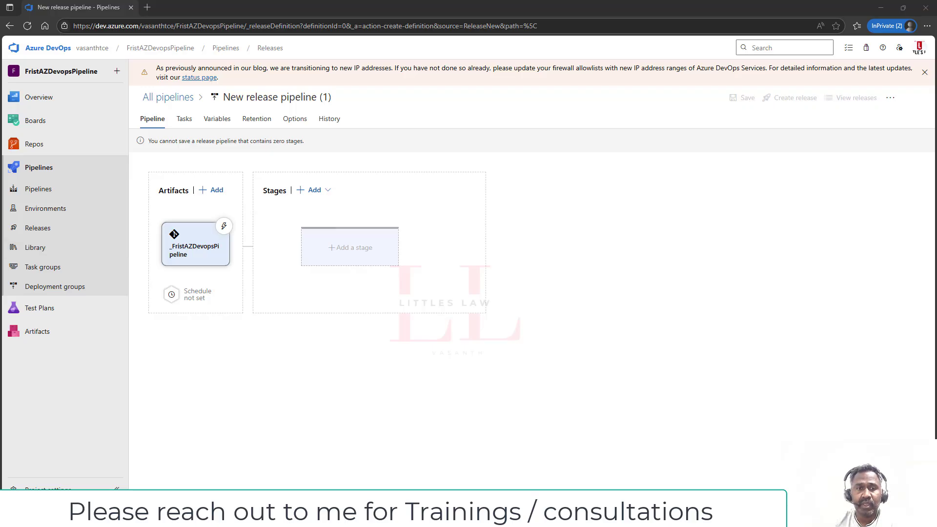
- Add Stage 2 from an empty job and show its '1 job, 0 task' tasks view
click(341, 248)
click(689, 97)
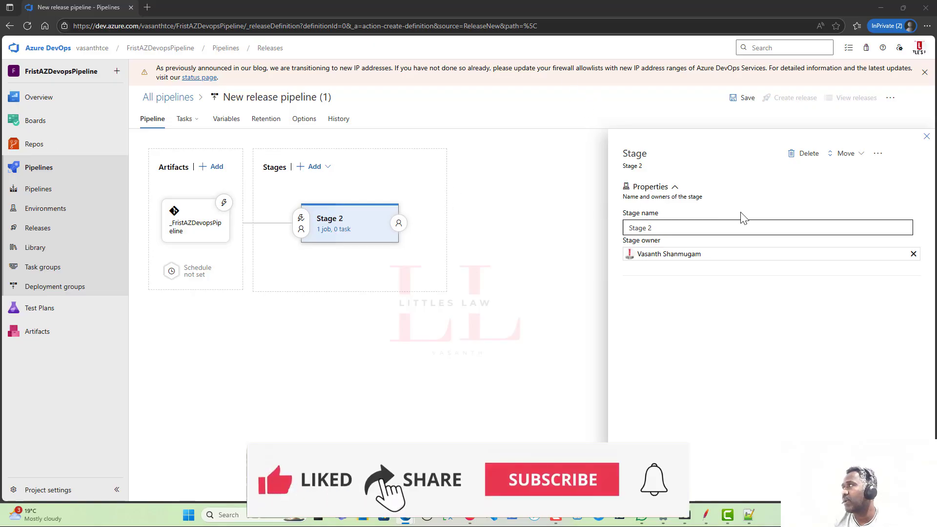
click(927, 136)
click(332, 233)
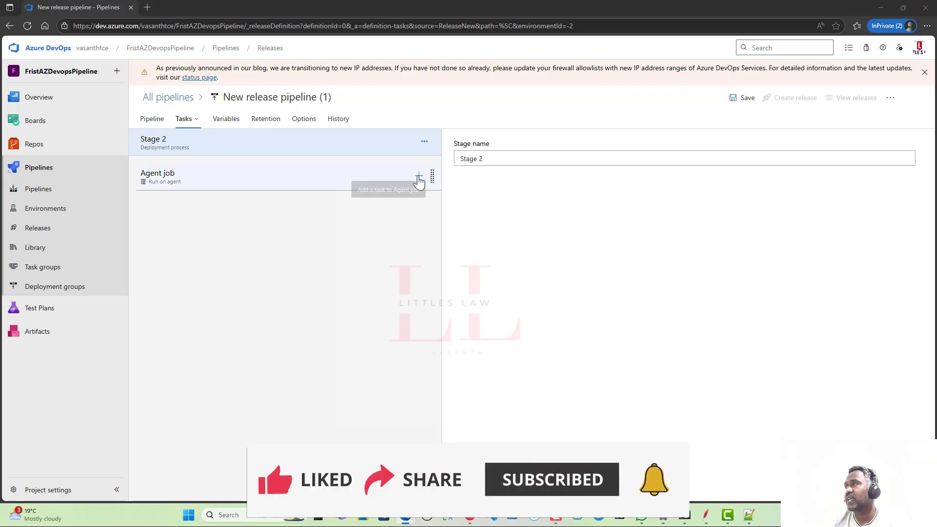
- Run the Agent job on the Azure Pipelines pool with windows-2022, then show the Add tasks catalog
click(303, 178)
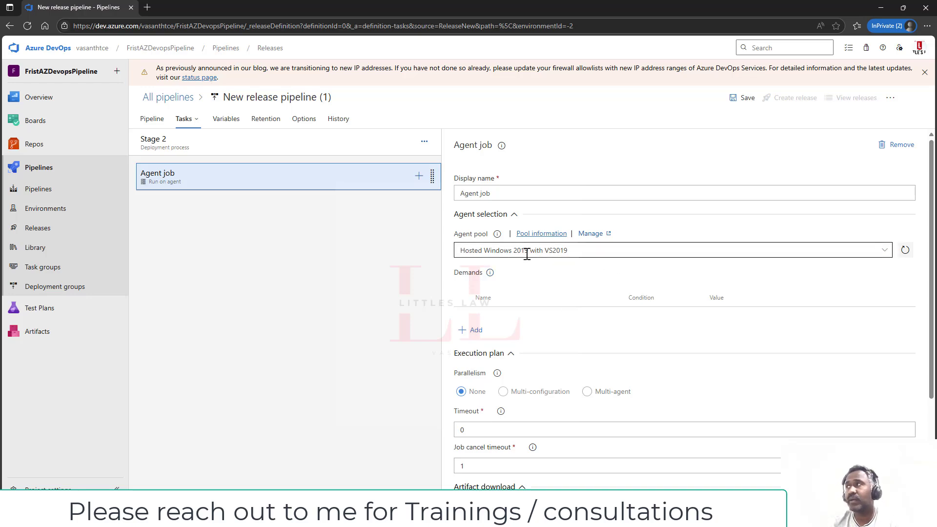
click(885, 251)
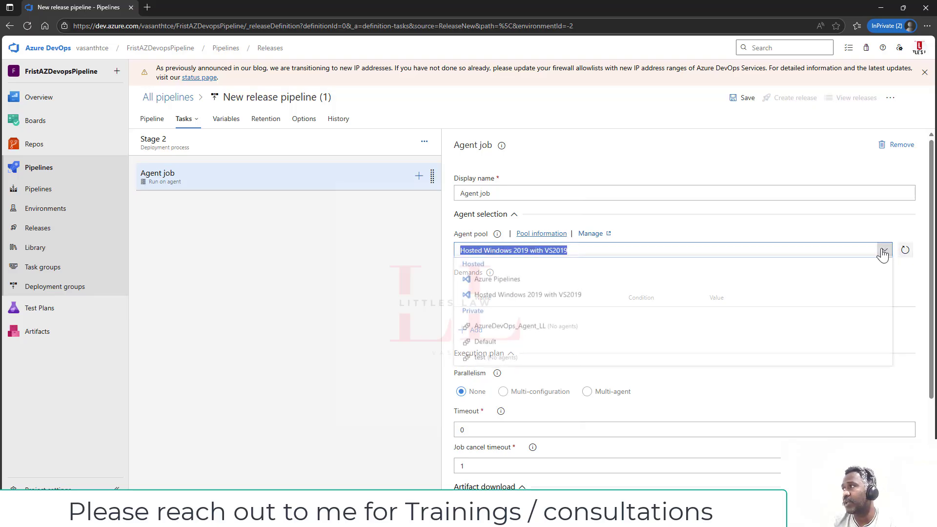
click(518, 287)
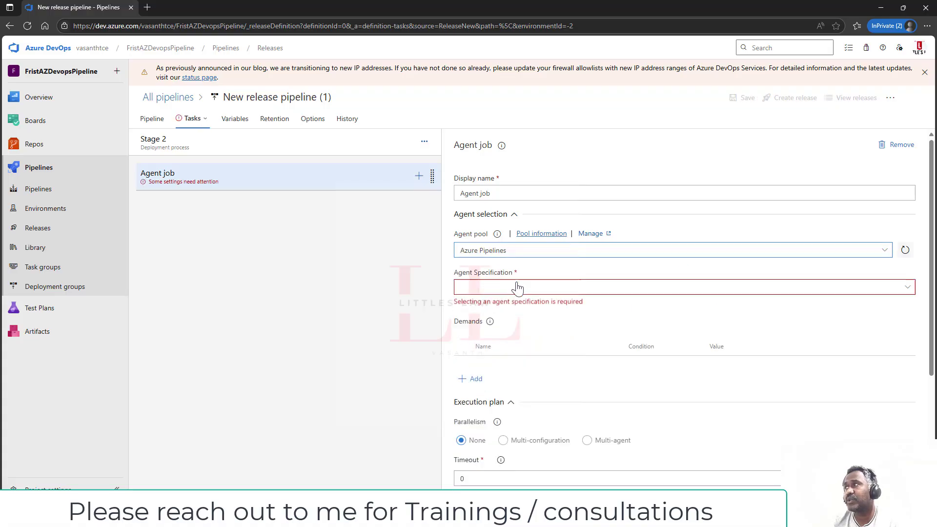
click(910, 292)
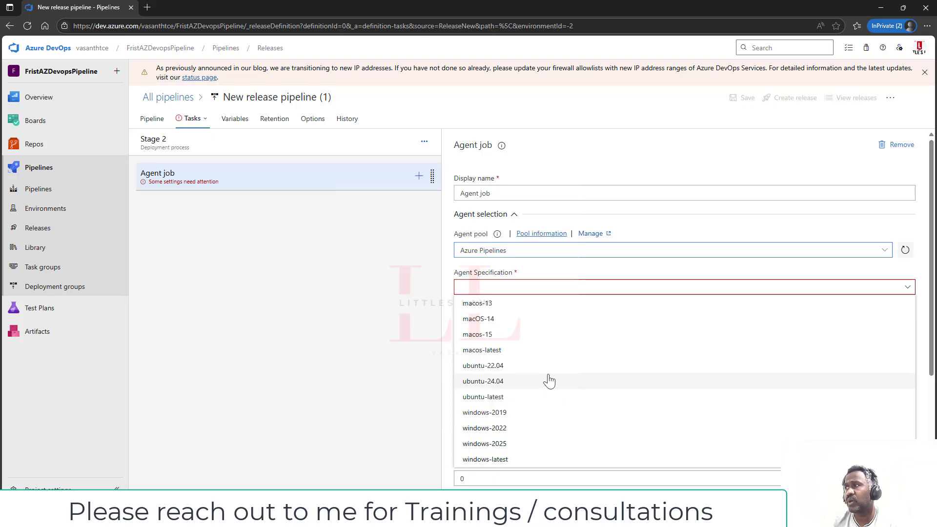
scroll(537, 384, down, 1)
click(908, 238)
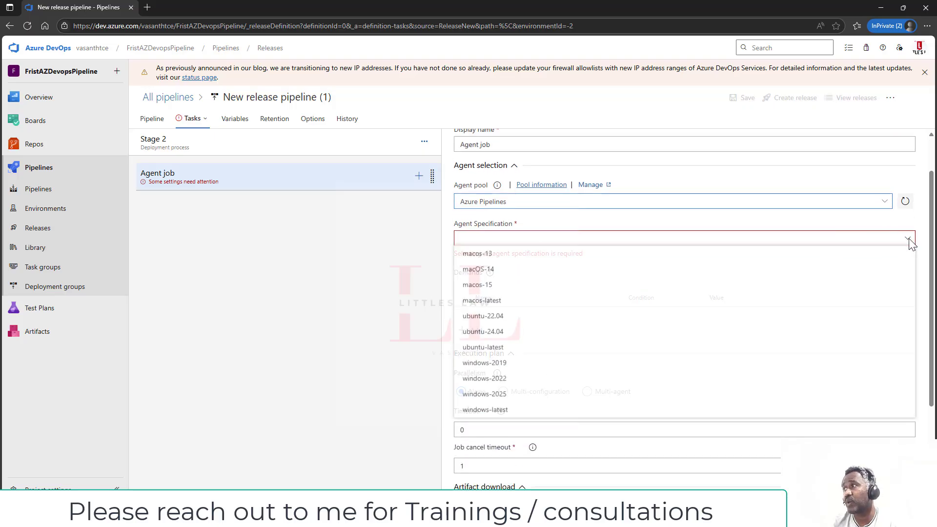
click(532, 381)
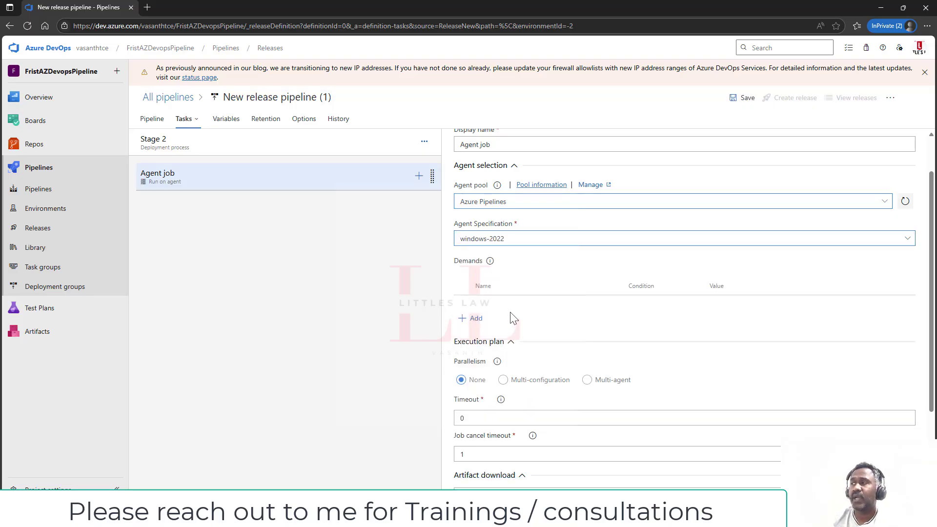
click(419, 177)
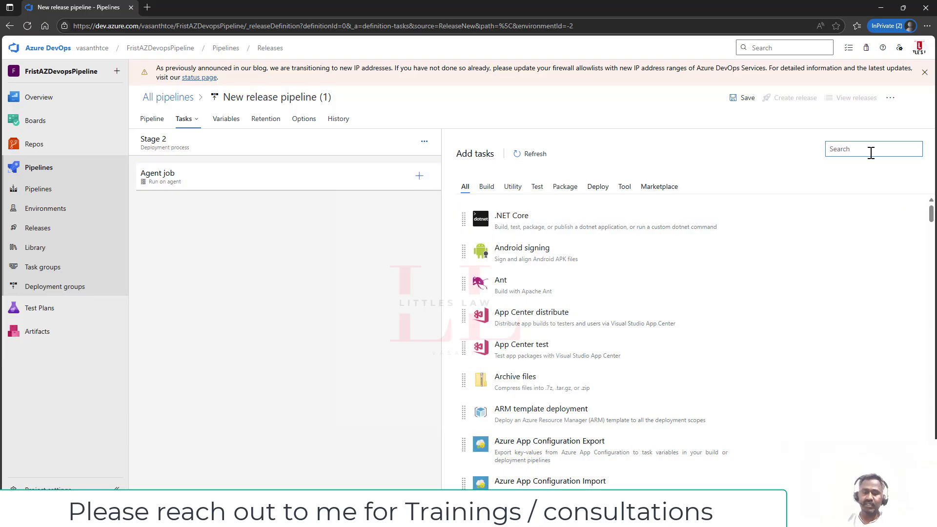
- Add the Install JMeter 5.6.3 task and review its Control Options and Output Variables
text(jmete)
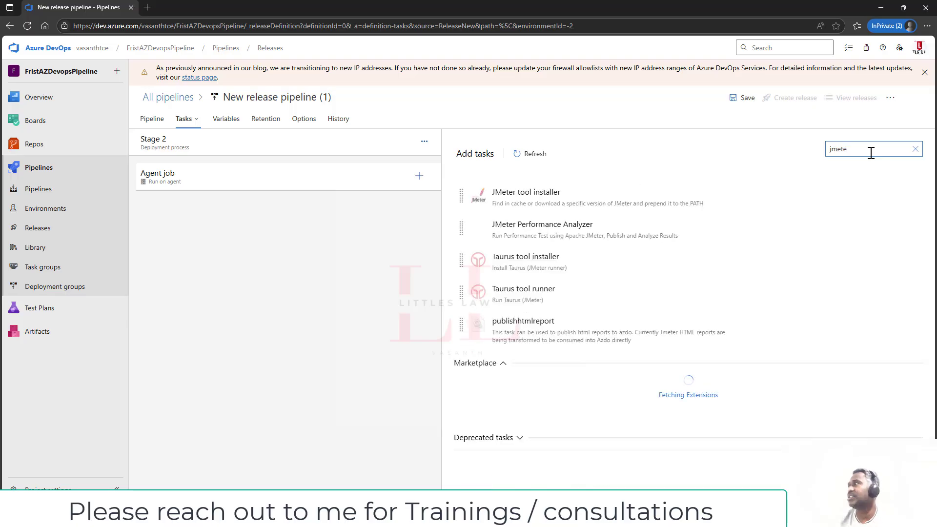
click(866, 194)
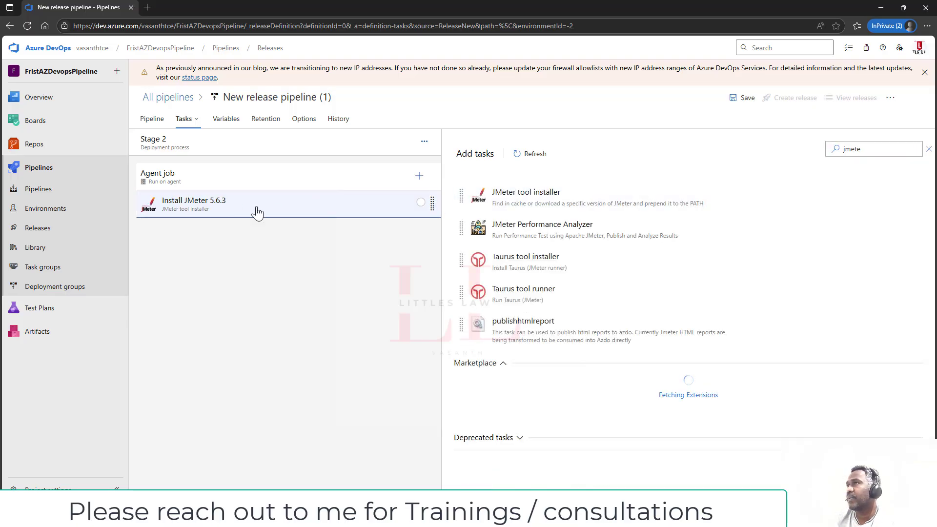
click(429, 204)
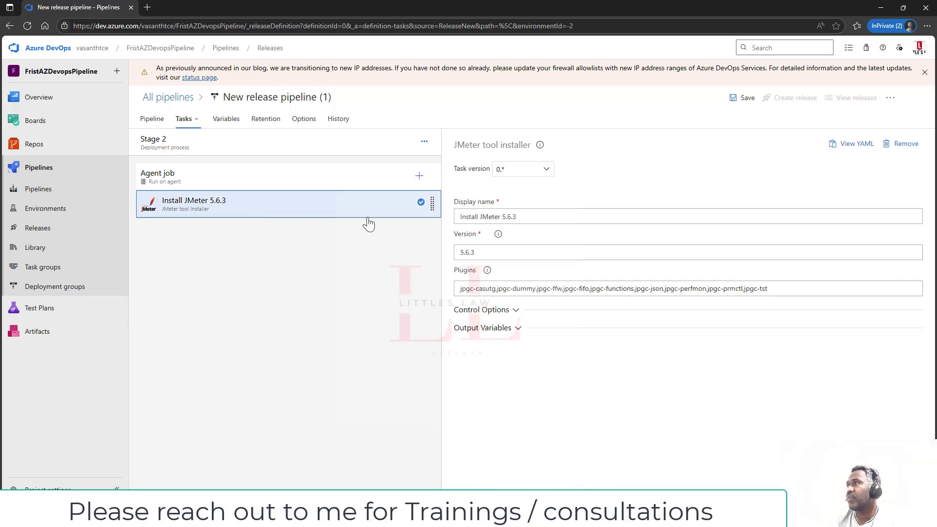
click(511, 313)
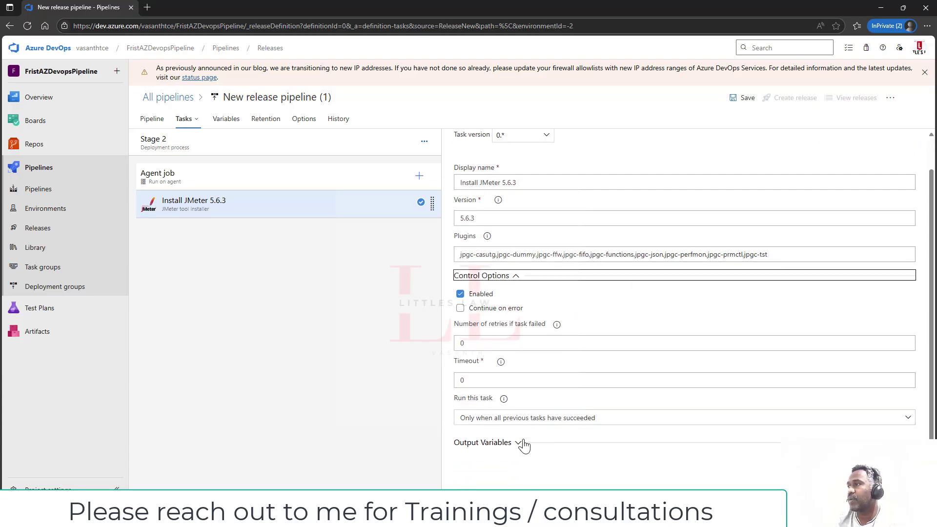
click(512, 446)
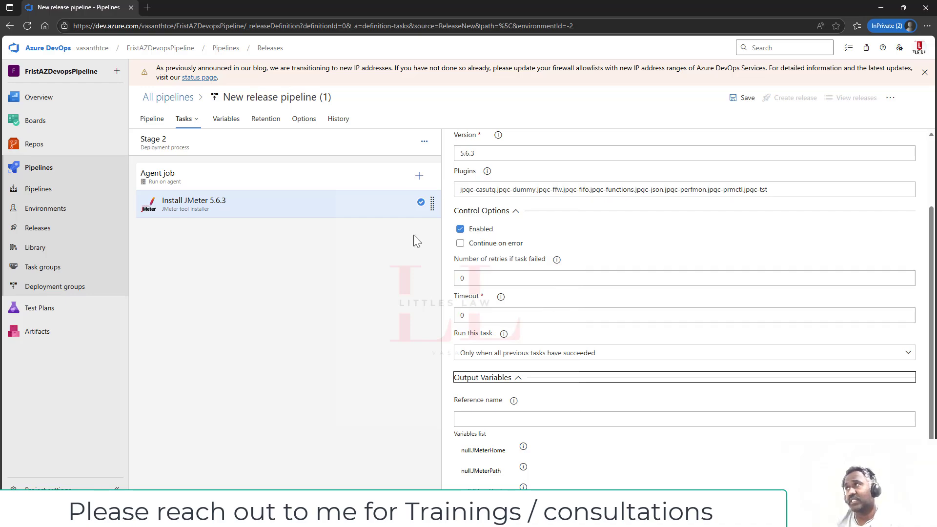
click(419, 176)
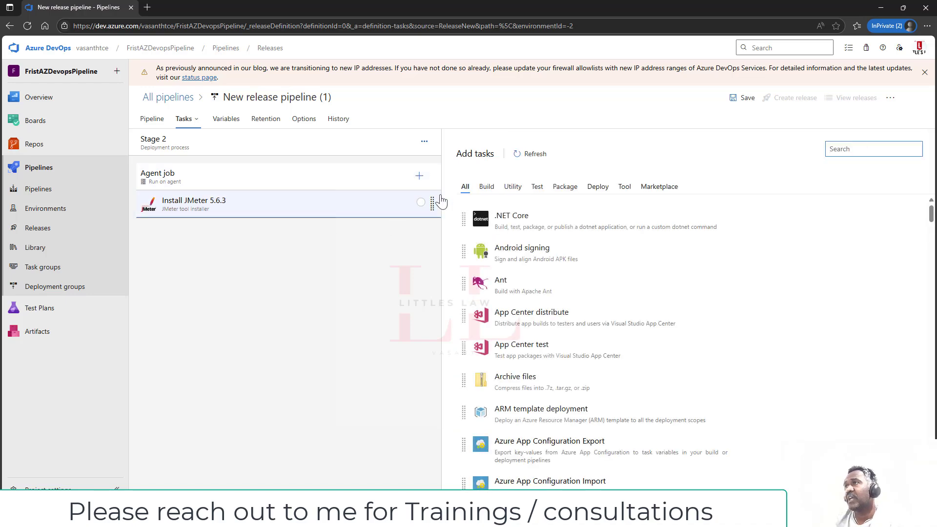
- Add a Command Line Script task and clear its sample script for the jmeter -n -t command
text(command)
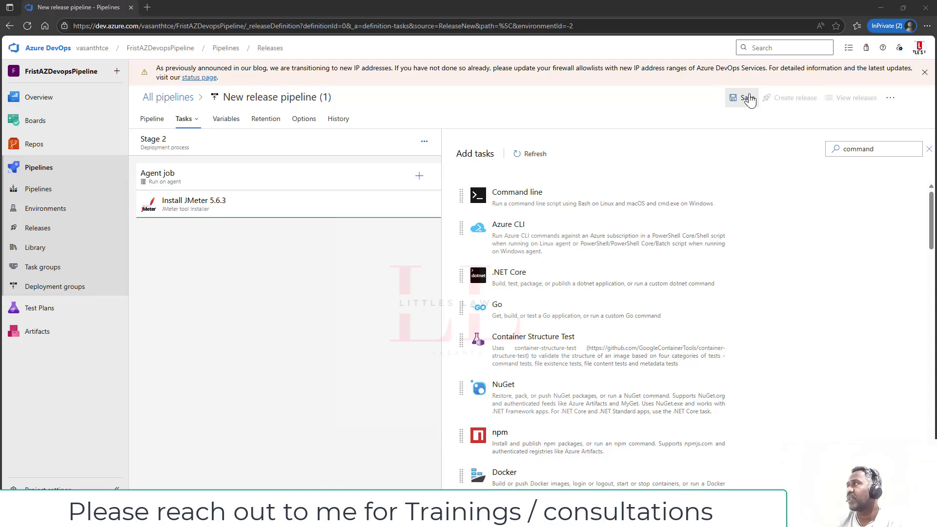
click(864, 194)
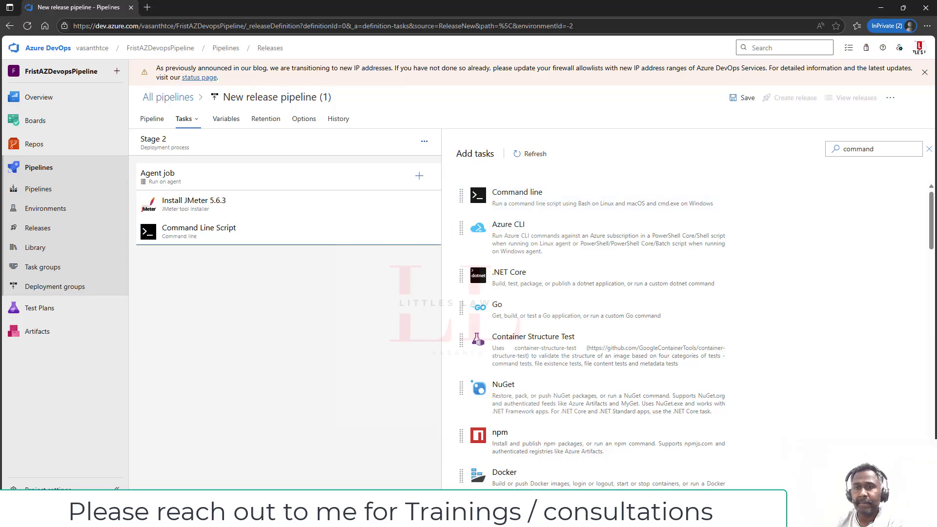
click(242, 234)
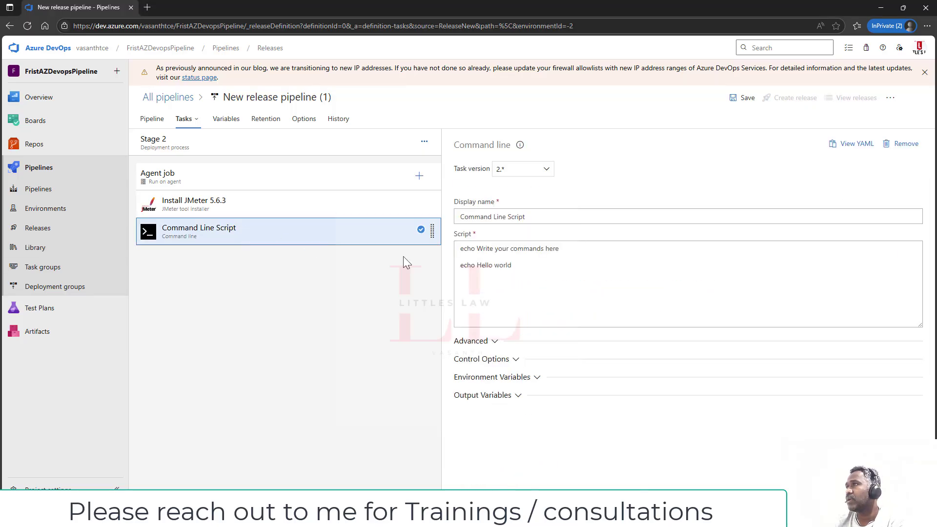
key(ctrl+a)
key(BackSpace)
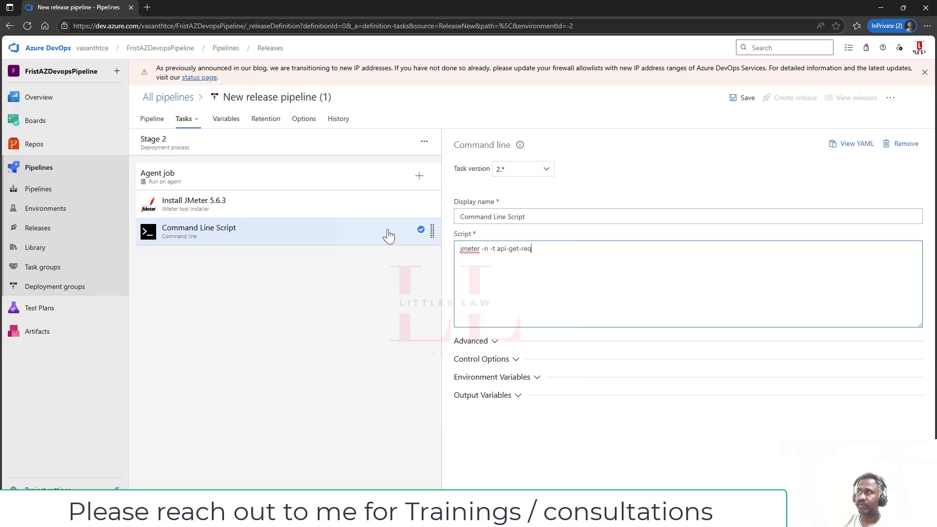
- Complete the script as 'jmeter -n -t api-get-requet-05.jmx -l results.jtl -e -o report'
text(-05.)
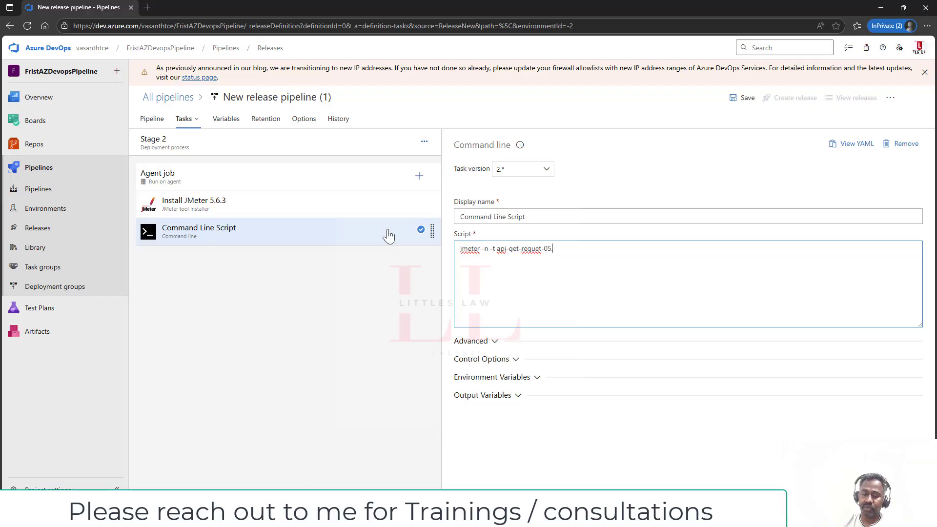
text(jmx )
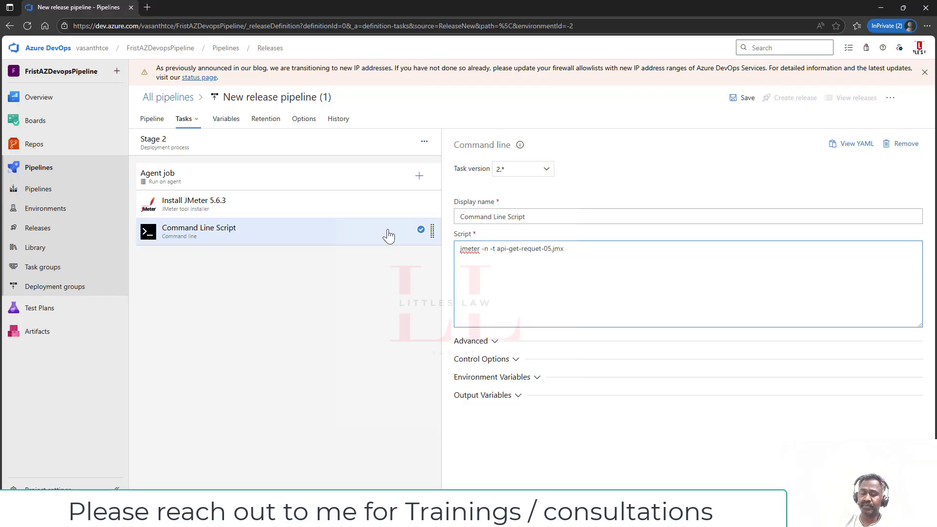
text(-l)
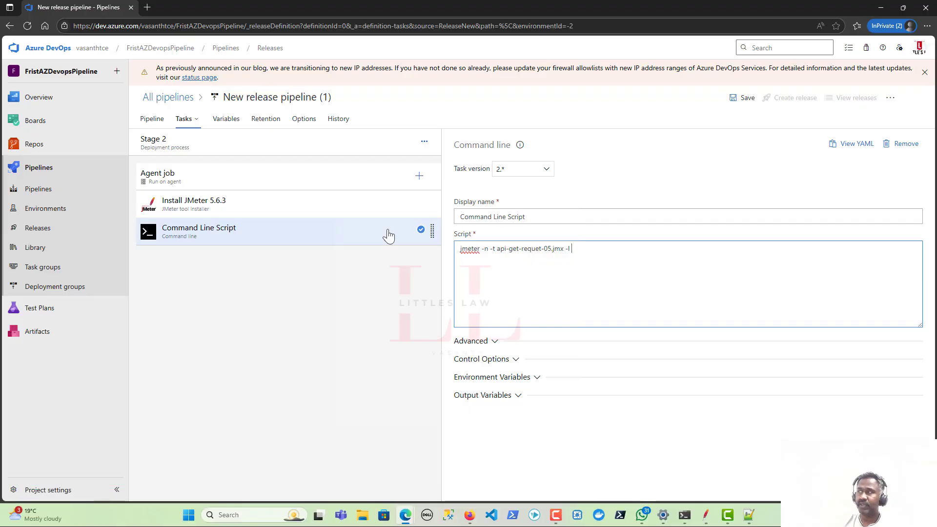
text( resul)
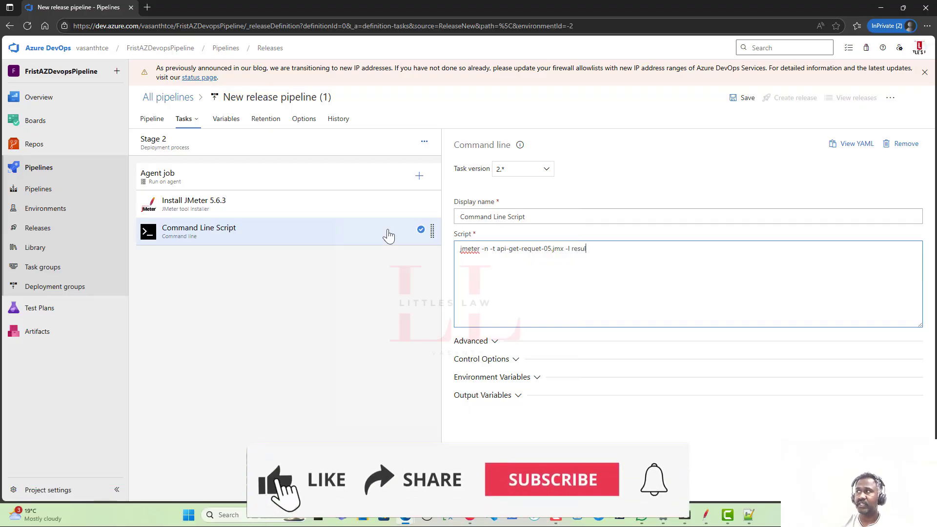
text(ts.jtl )
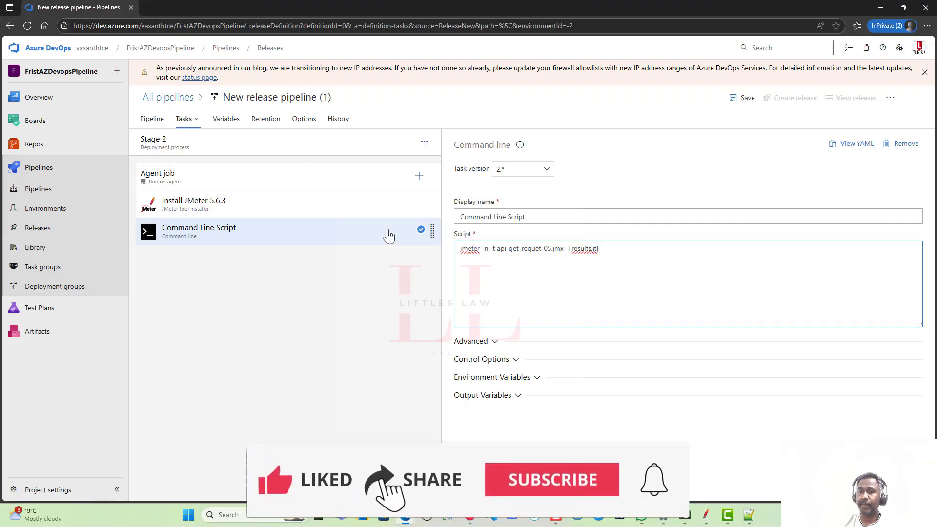
text(-e -)
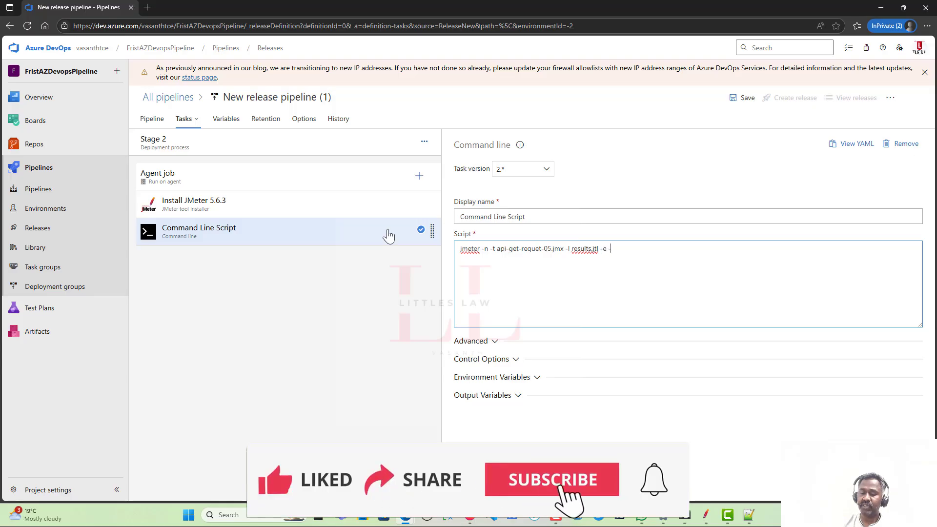
text(o report)
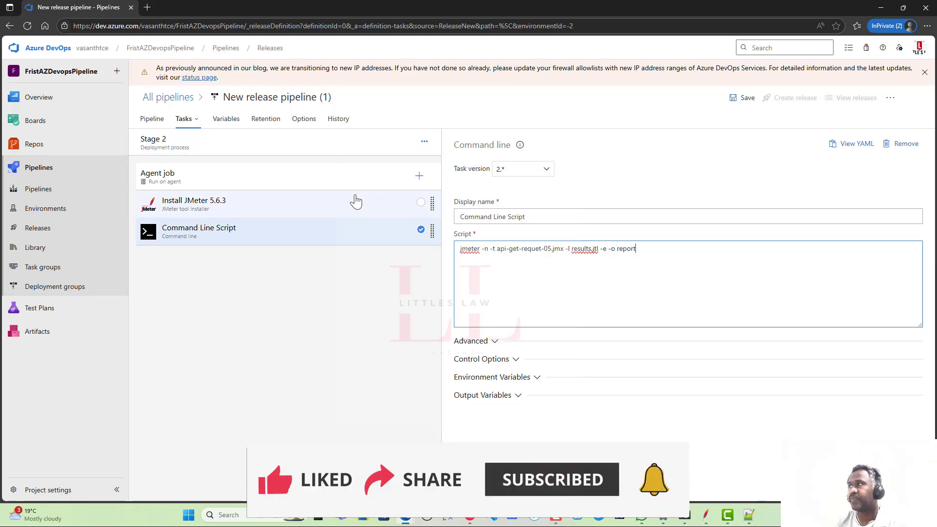
double_click(485, 249)
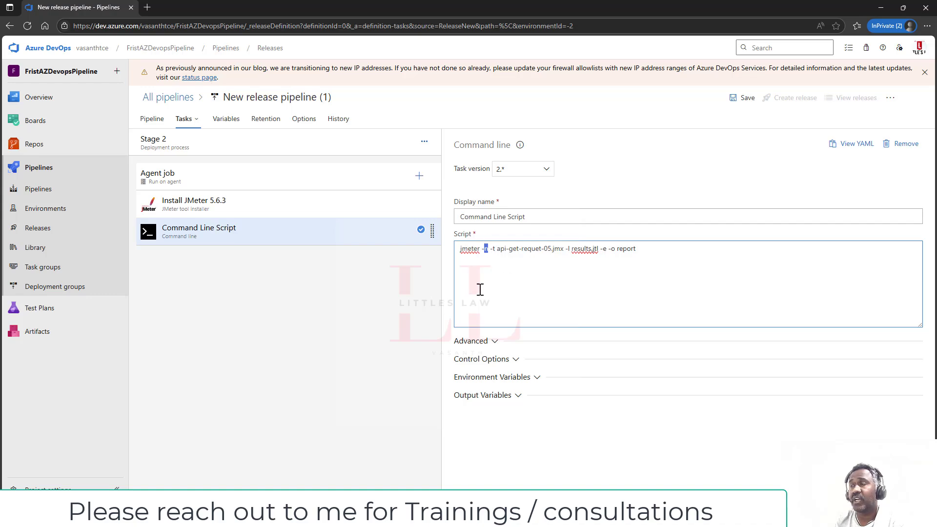
click(495, 250)
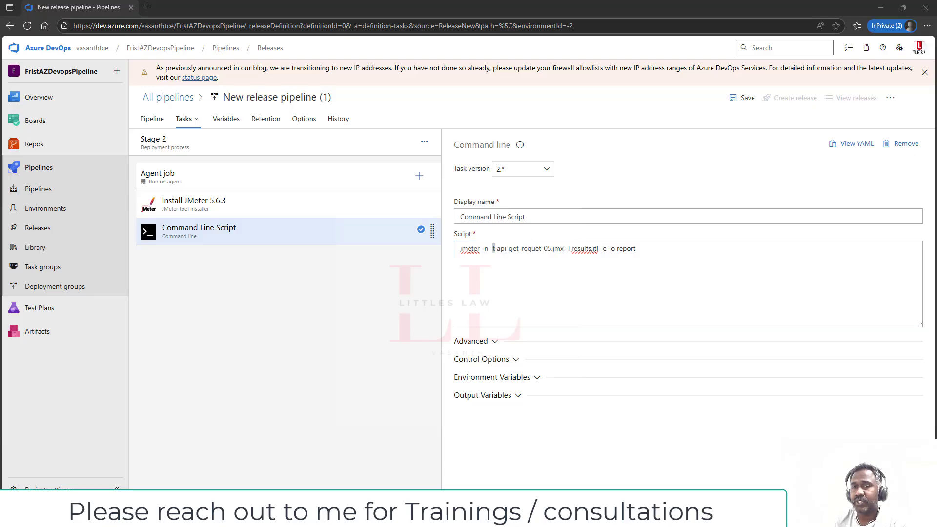
- Browse the linked artifact's files for a Working Directory under Advanced, then cancel without choosing
click(476, 342)
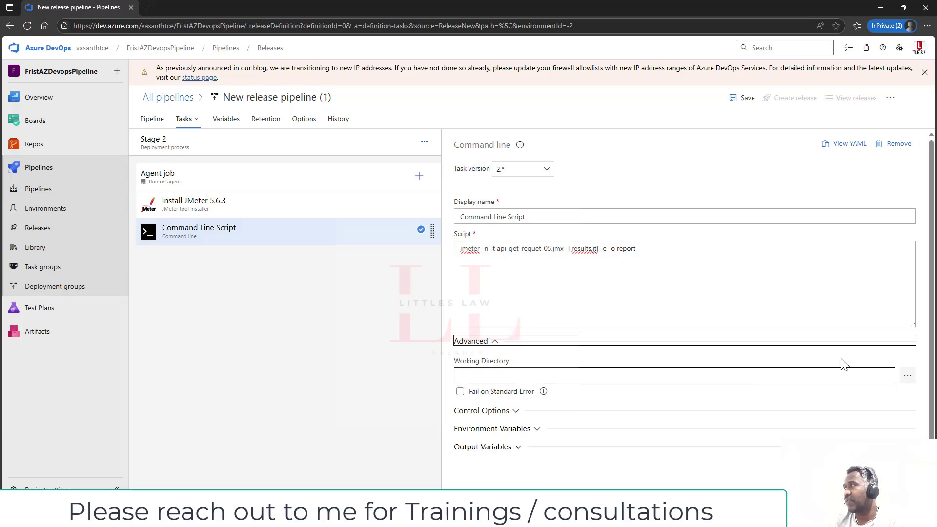
click(906, 375)
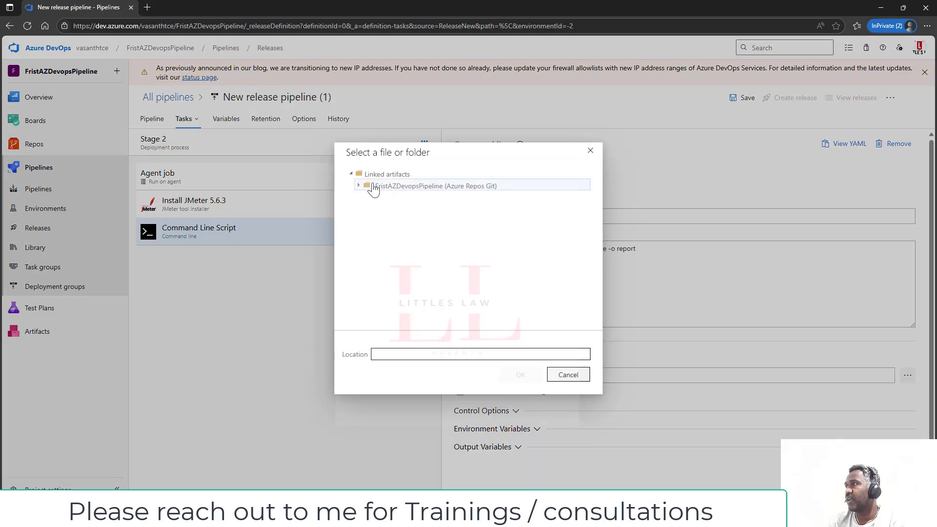
click(373, 188)
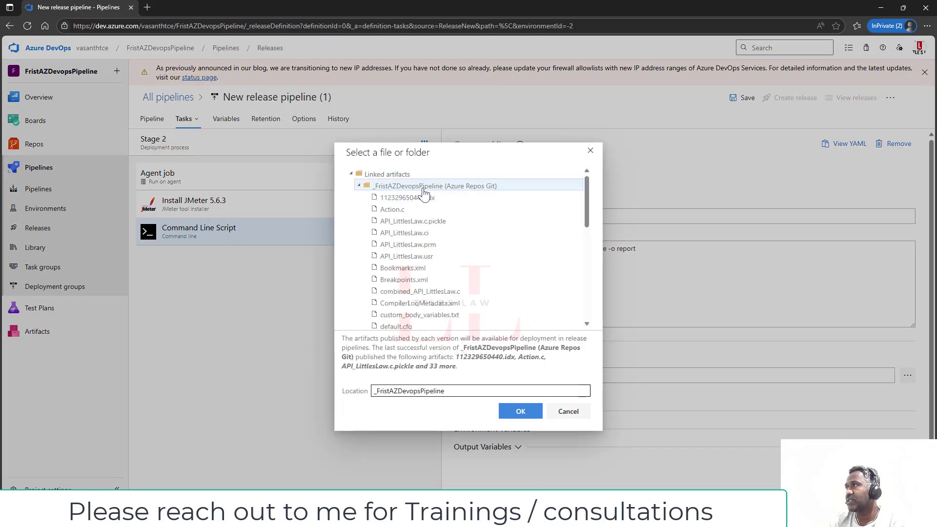
scroll(480, 275, down, 1)
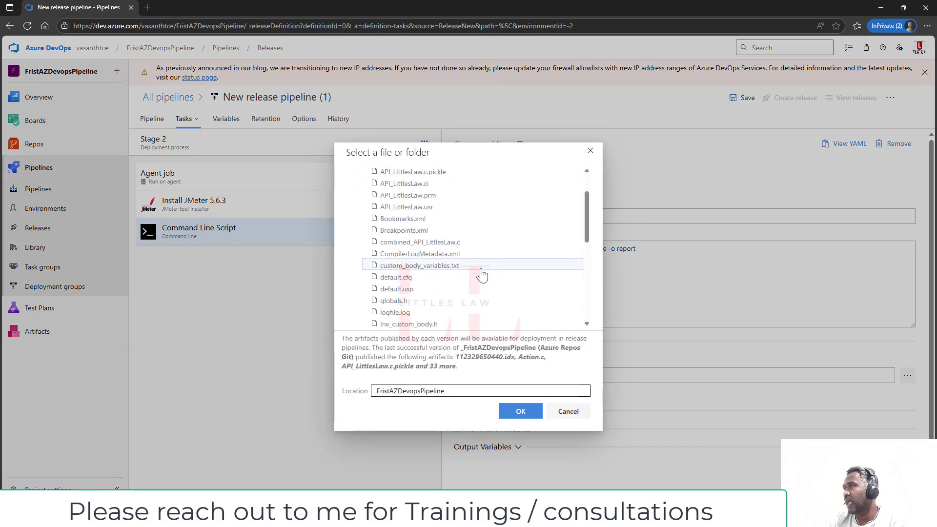
scroll(482, 274, down, 1)
scroll(483, 275, up, 3)
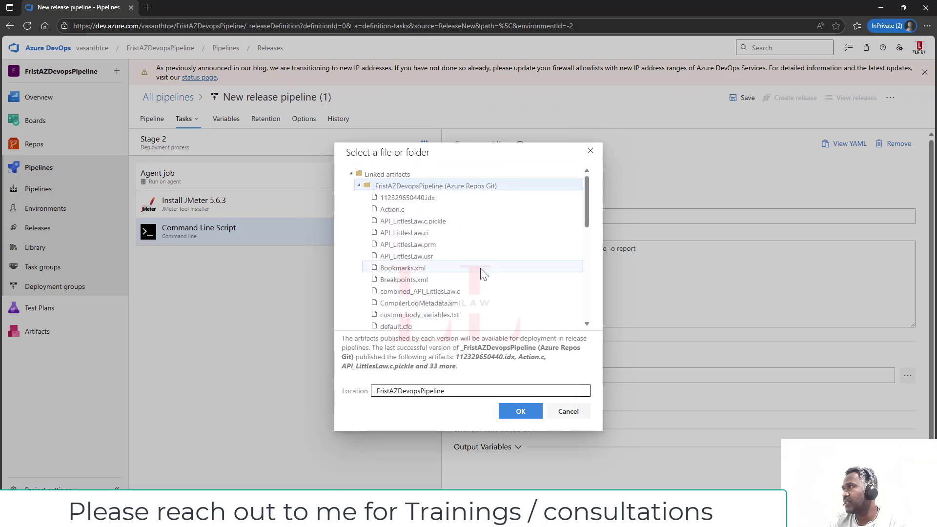
scroll(482, 275, down, 6)
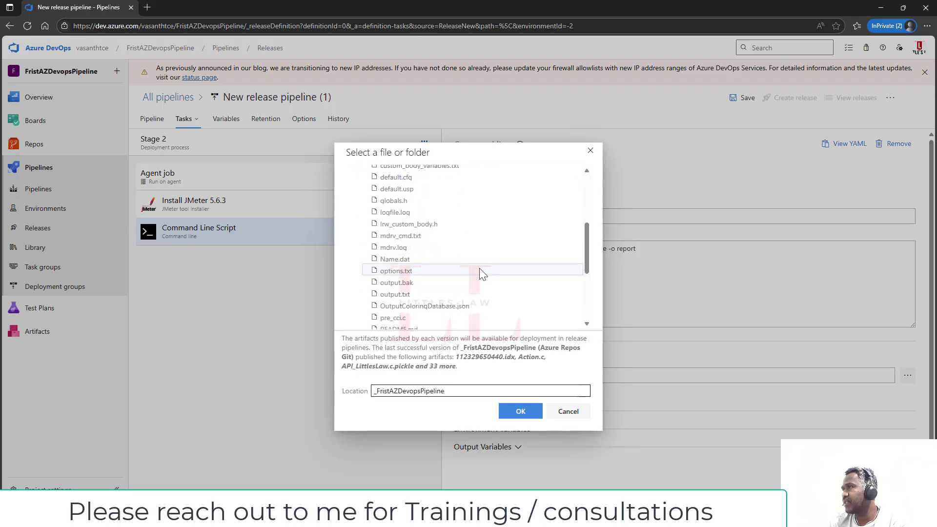
scroll(482, 275, up, 6)
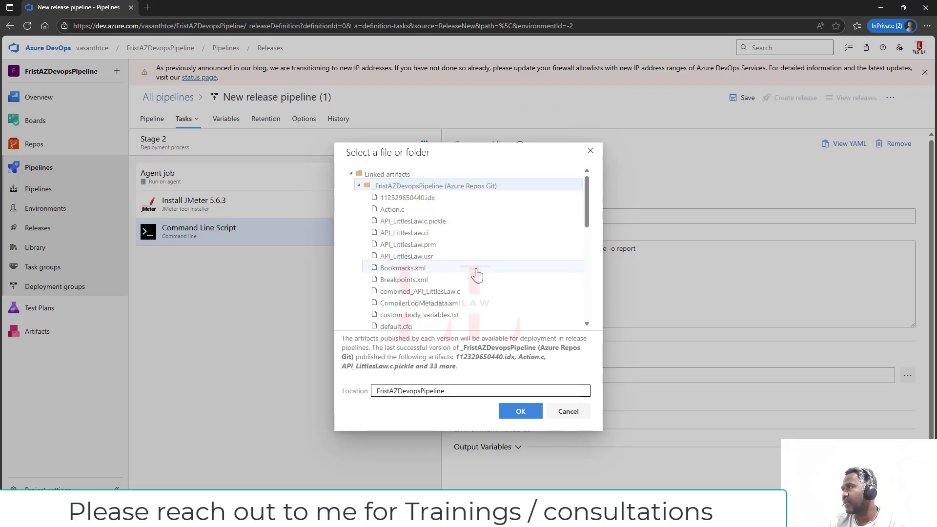
click(569, 413)
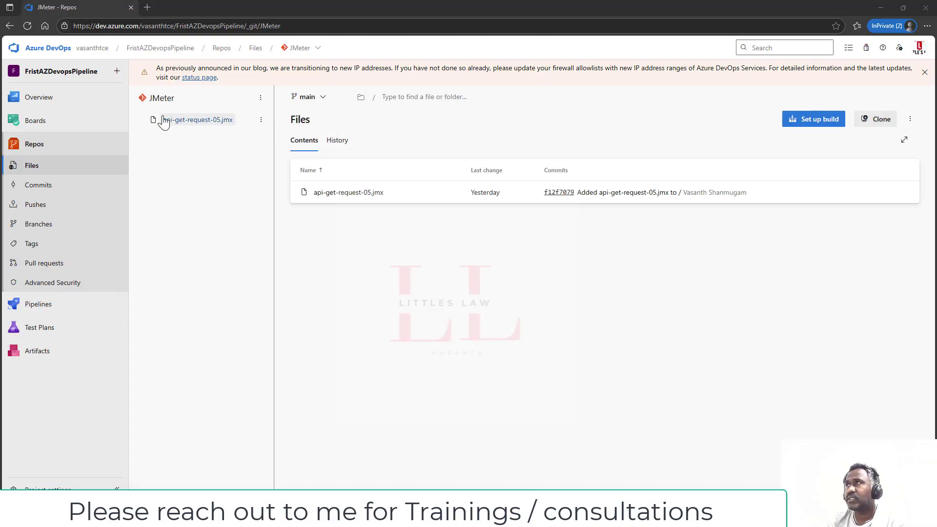
- Go from the repository breadcrumb to the Pipelines > Releases page
click(318, 48)
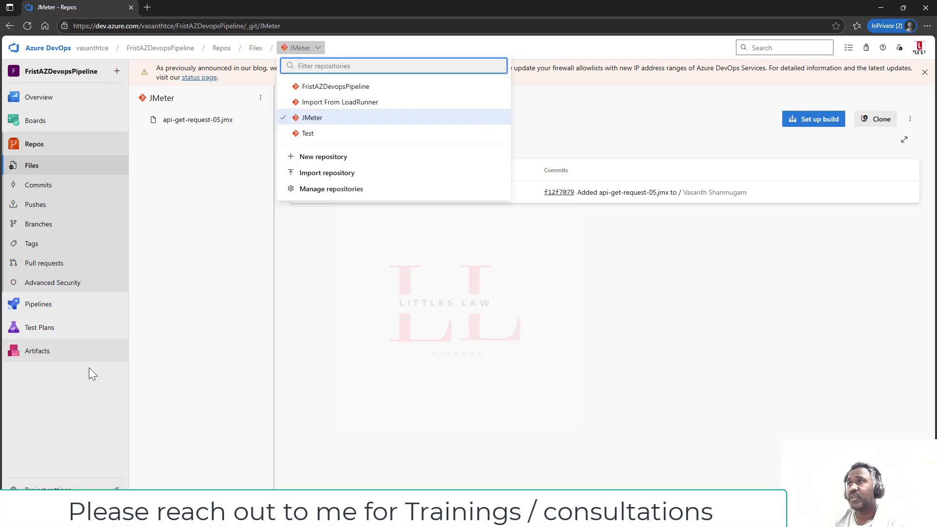
mouse_move(43, 303)
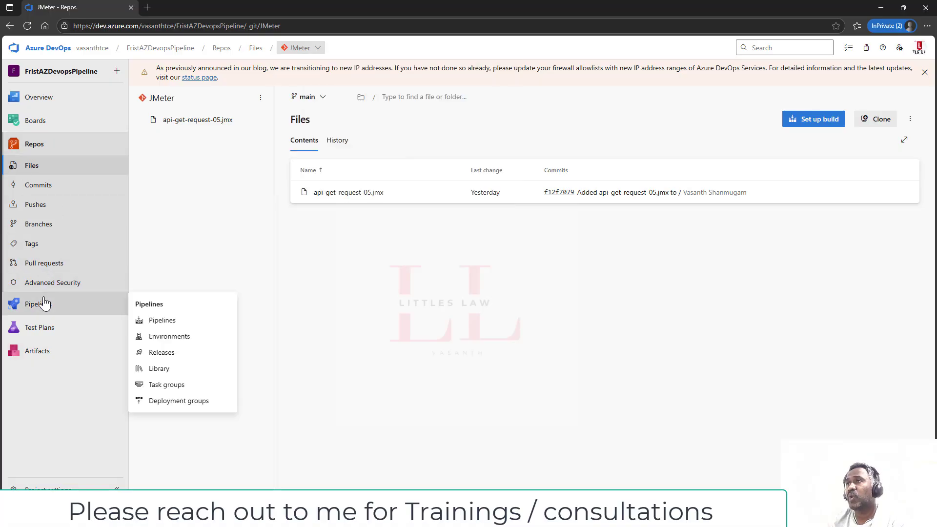
click(181, 358)
- Start a new release pipeline and begin adding an artifact
click(249, 124)
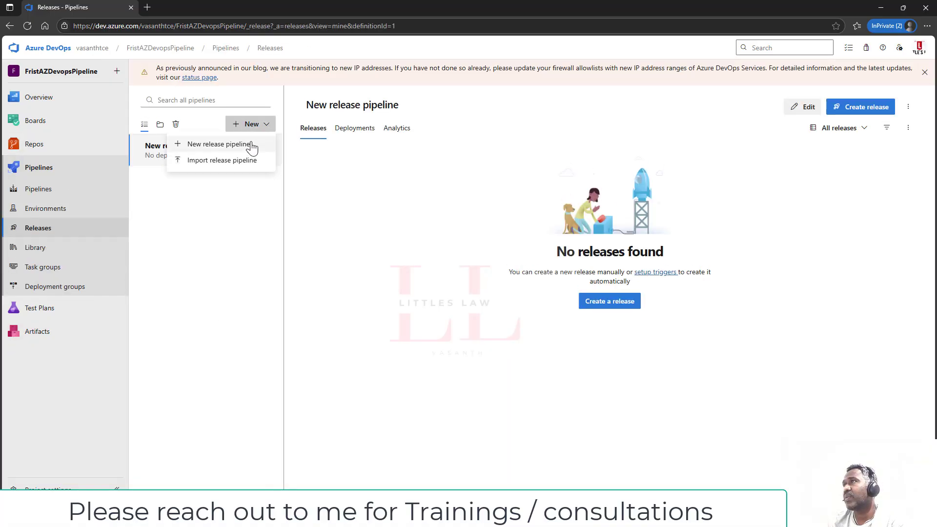
click(252, 146)
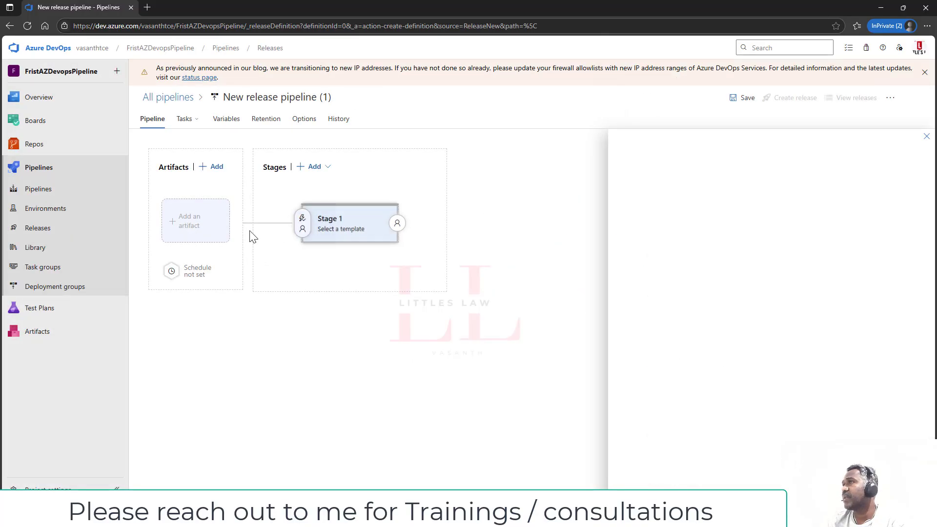
click(201, 235)
- Add the JMeter Azure Repos artifact from project FristAZDevopsPipeline, branch main, latest version
click(716, 130)
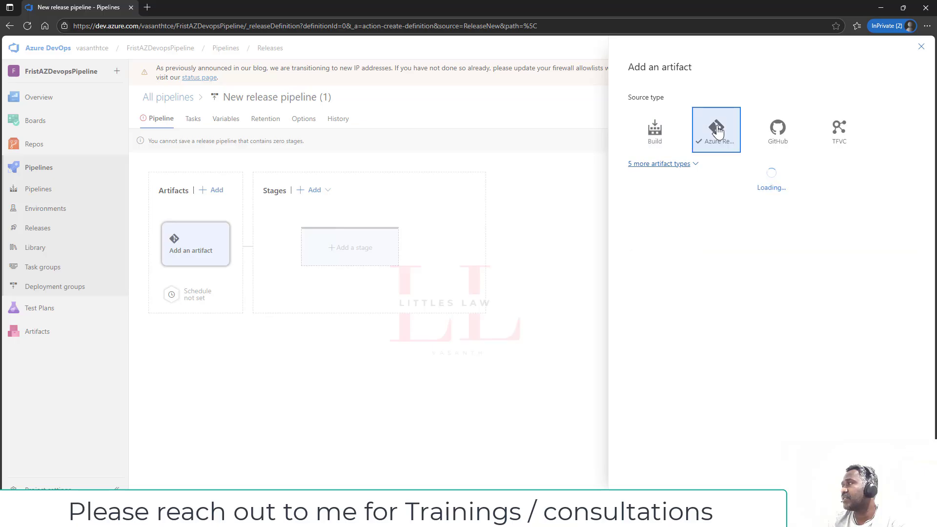
click(906, 198)
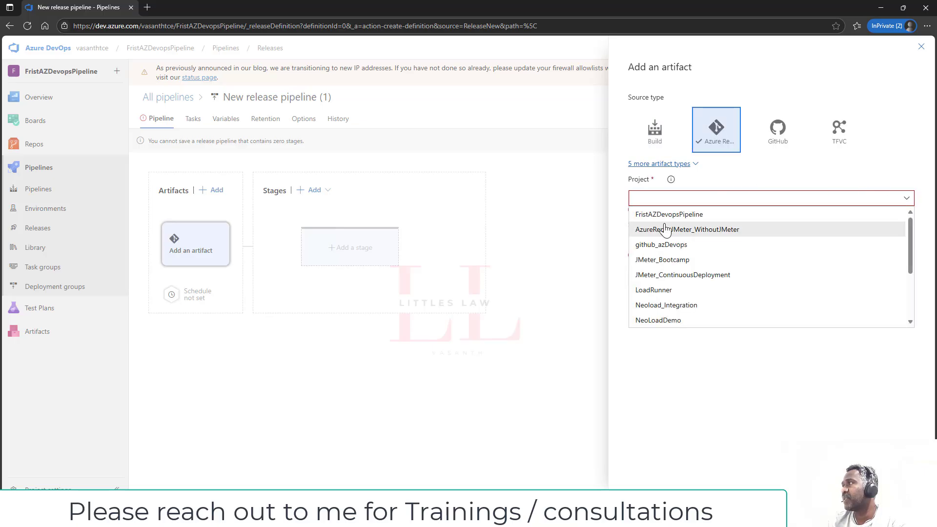
click(683, 211)
click(904, 234)
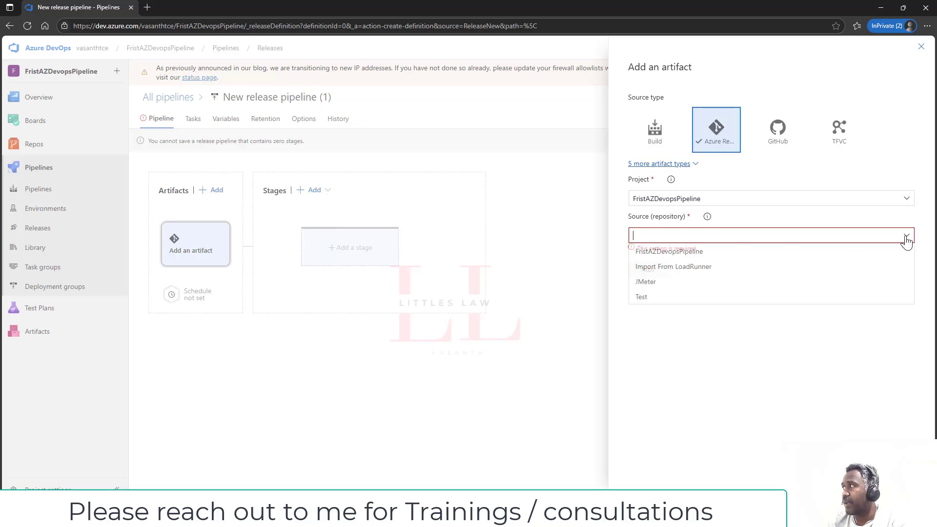
click(677, 283)
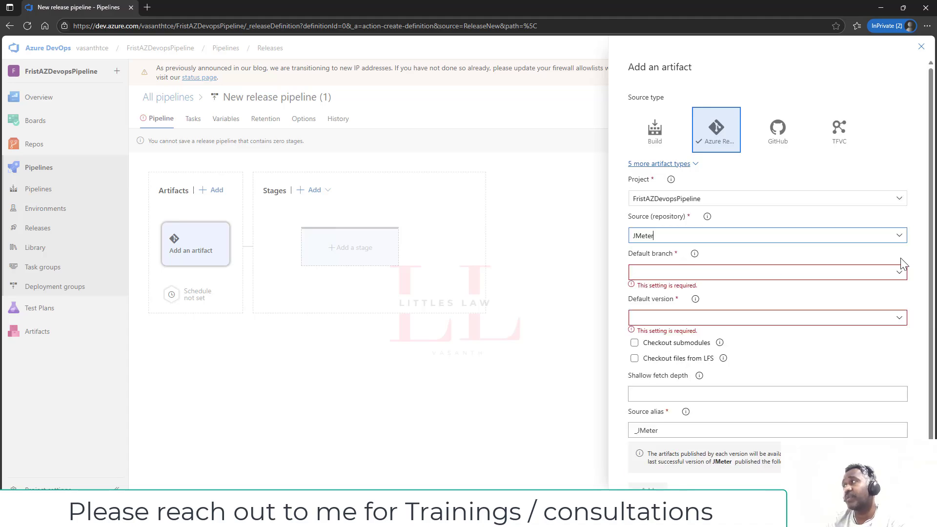
click(902, 278)
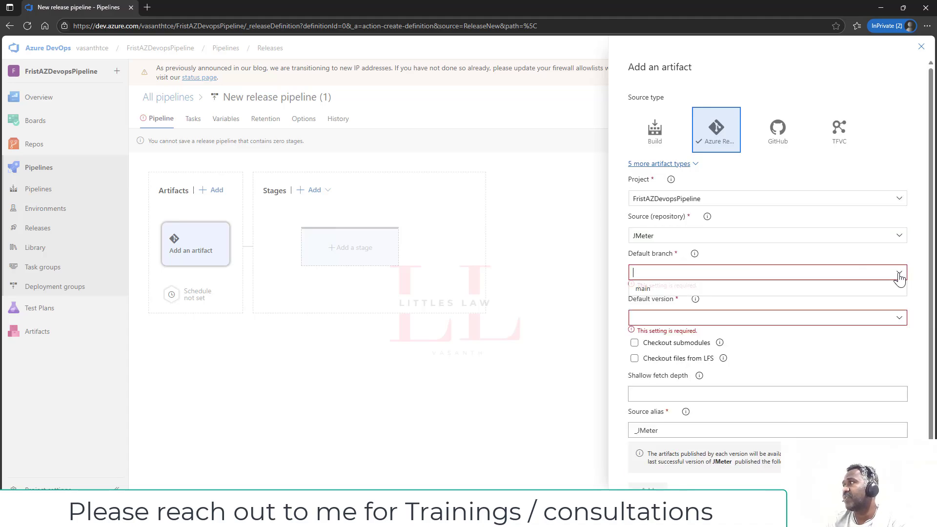
click(876, 293)
click(903, 313)
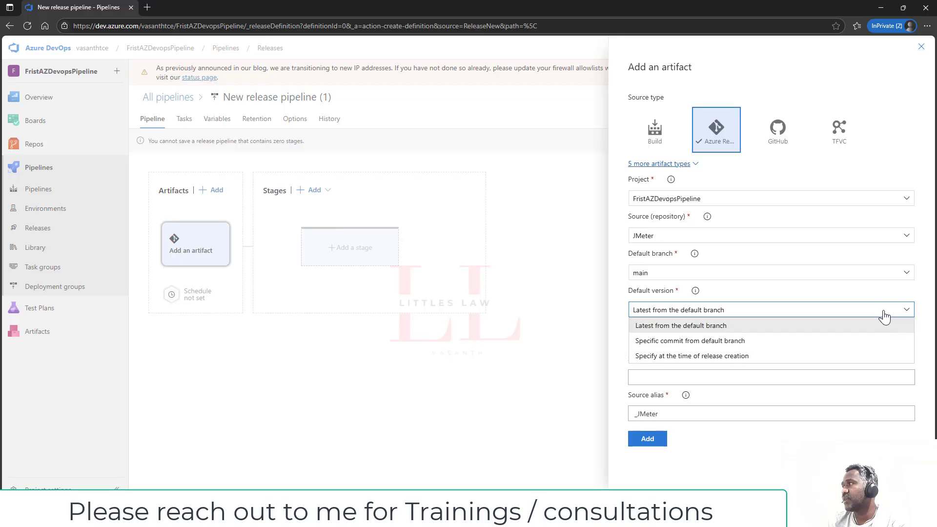
click(736, 445)
click(659, 442)
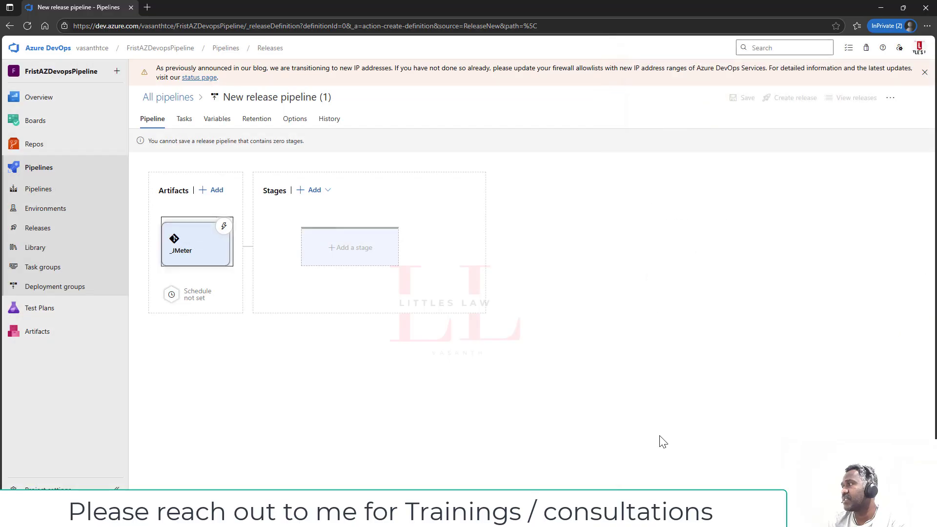
- Add Stage 2 from an empty job and show its tasks
click(361, 259)
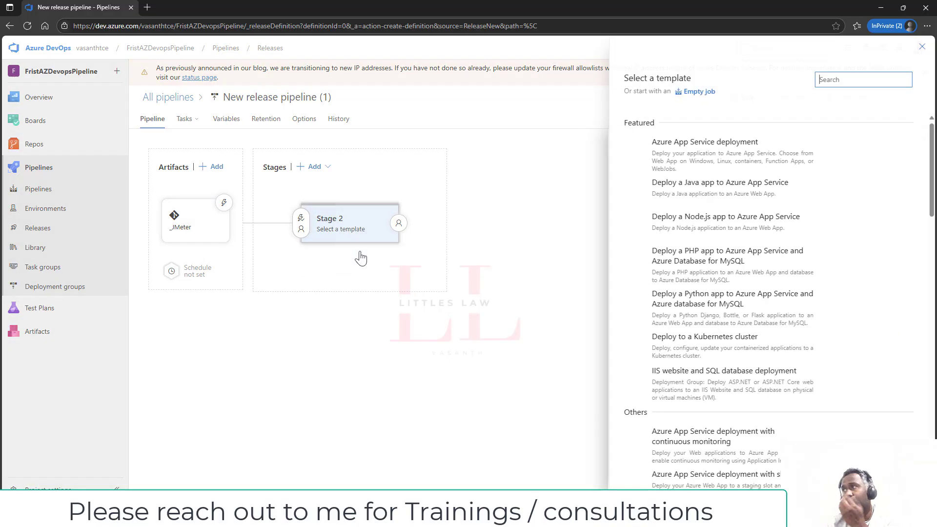
click(693, 93)
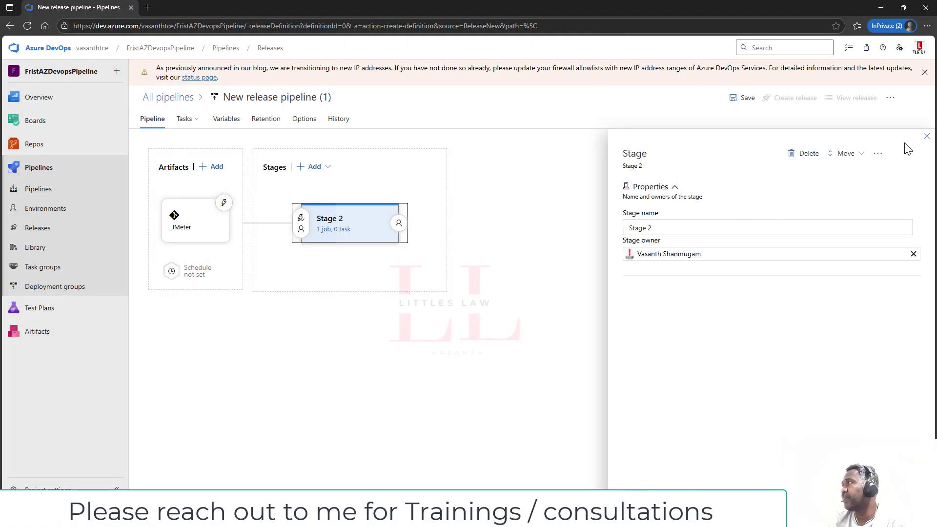
click(926, 136)
click(337, 229)
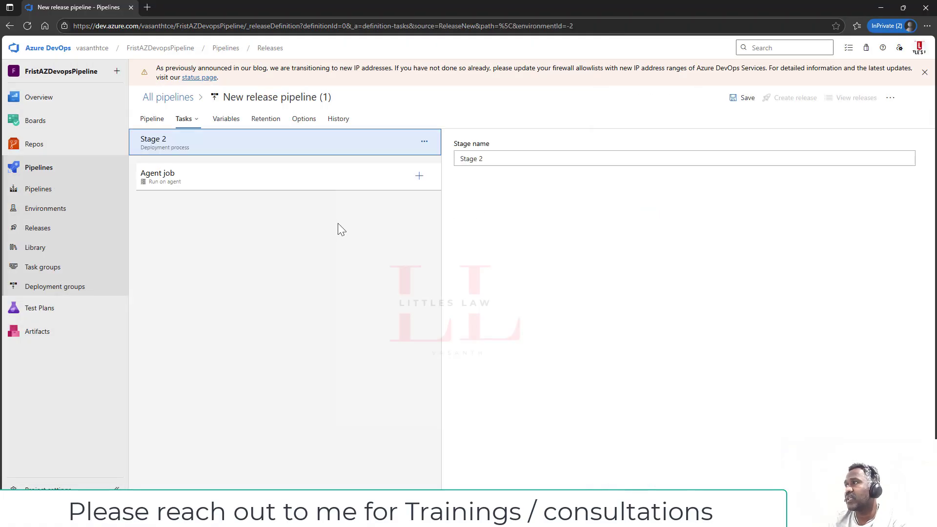
- Run the Agent job on Azure Pipelines with windows-2022 and show the Add tasks catalog
click(411, 184)
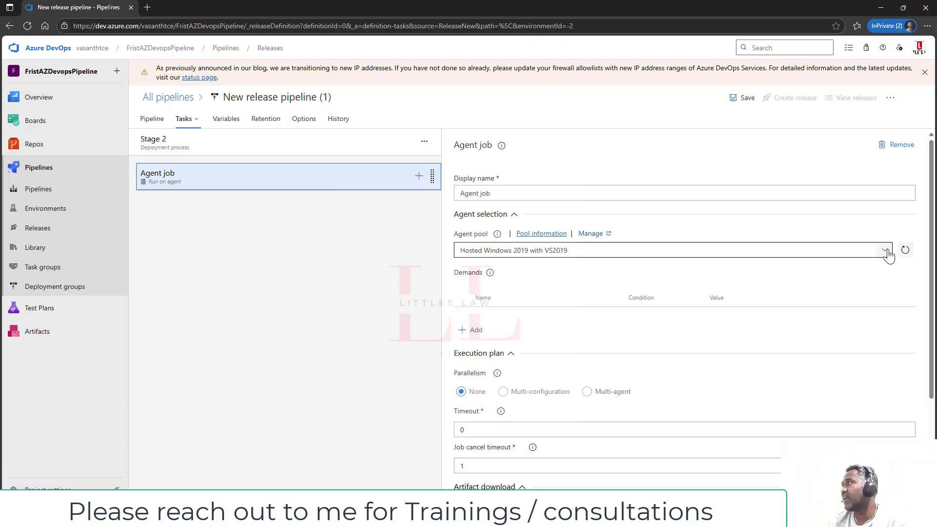
click(769, 251)
click(521, 284)
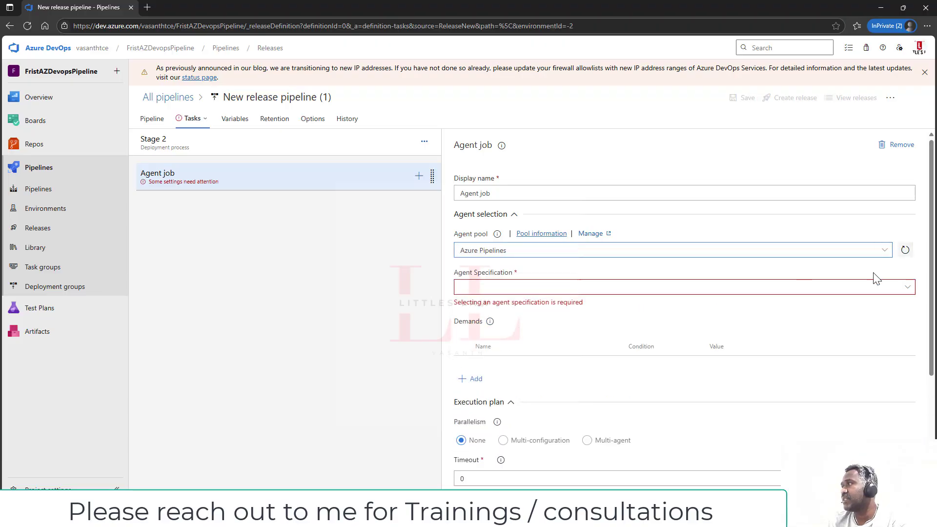
click(907, 289)
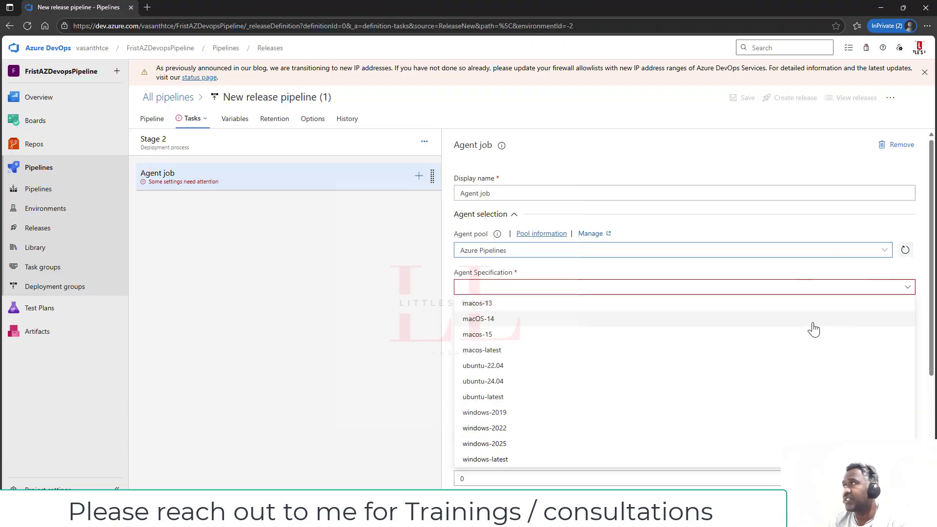
scroll(459, 337, down, 2)
click(908, 189)
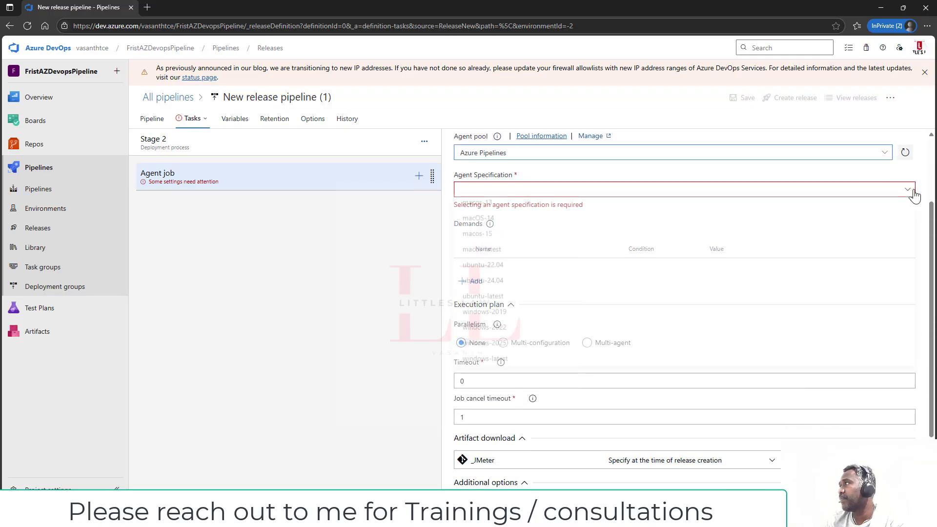
click(524, 332)
click(322, 188)
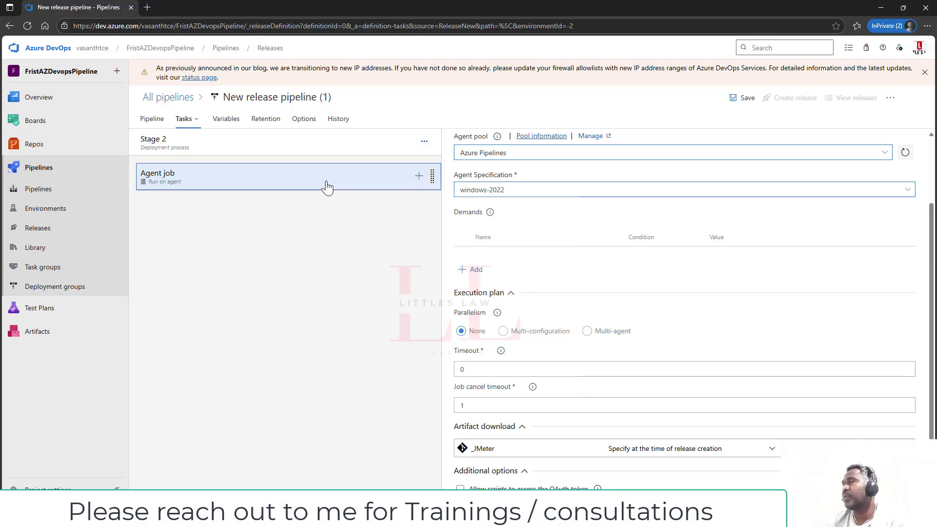
click(420, 177)
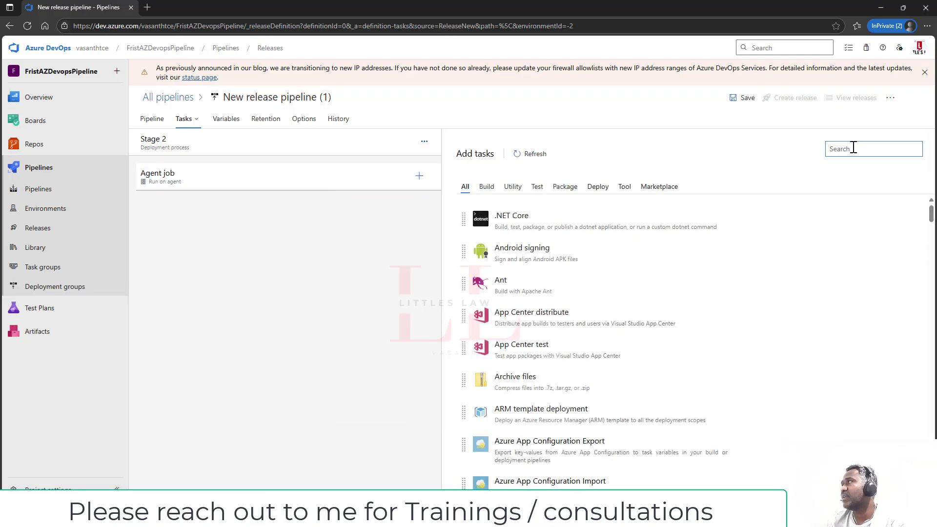
- Add the JMeter tool installer task (JMeter 5.6.3) to the agent job and expand its Control Options
text(jmeter)
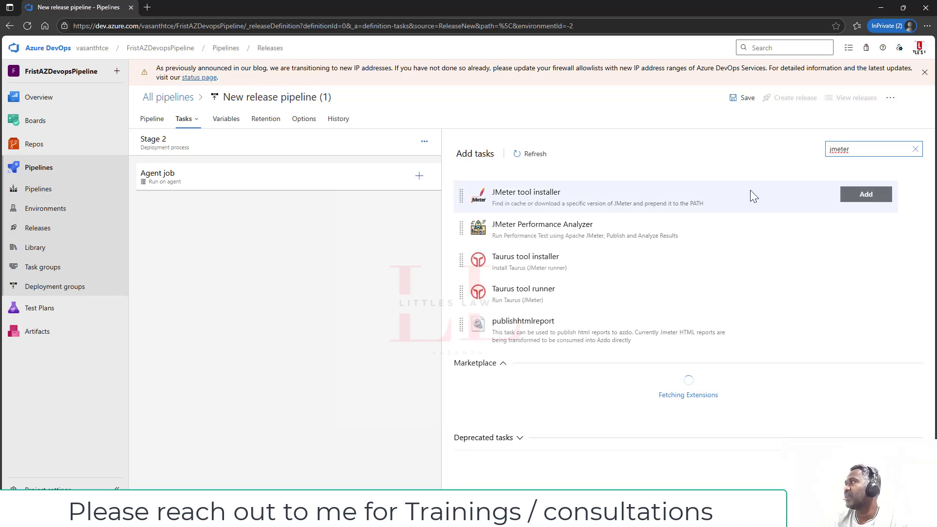
click(874, 196)
click(303, 205)
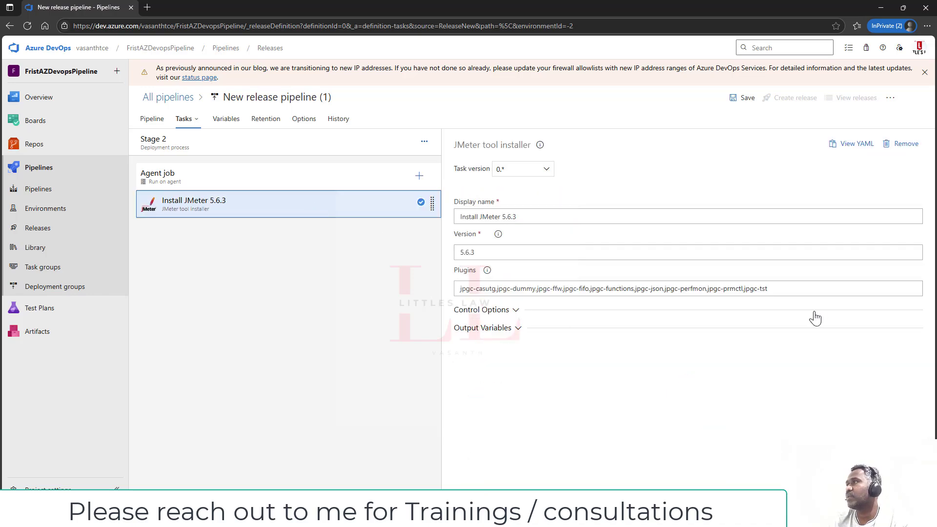
click(517, 312)
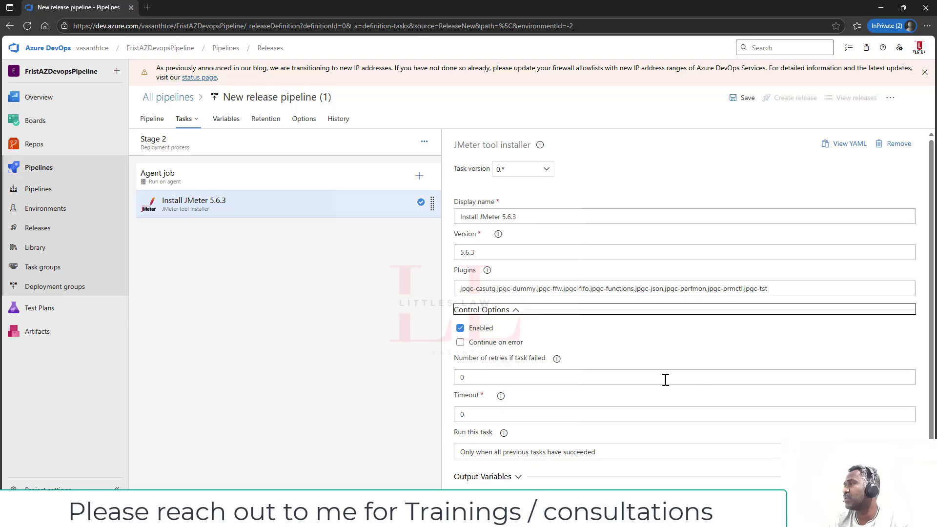
scroll(845, 141, down, 2)
scroll(866, 166, up, 2)
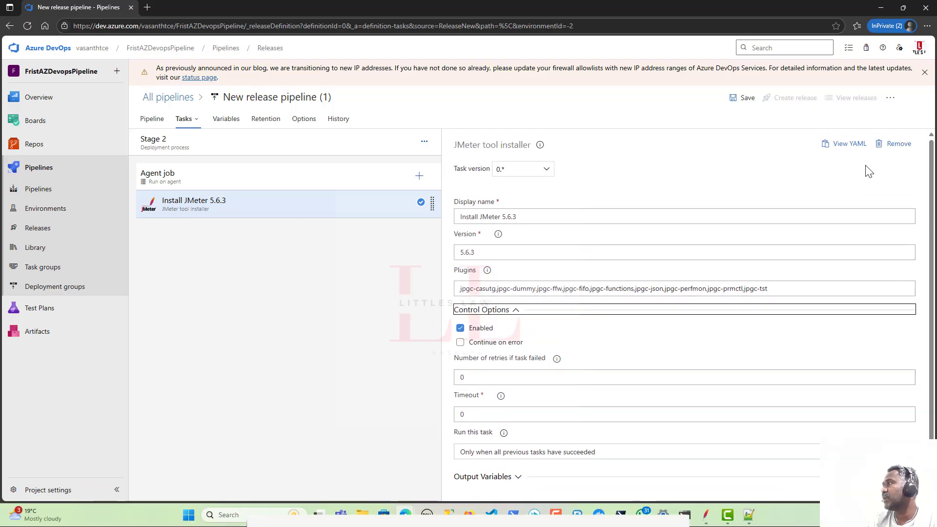
- Add a Command line task after Install JMeter 5.6.3 and select it for editing
click(418, 177)
click(844, 150)
text(c)
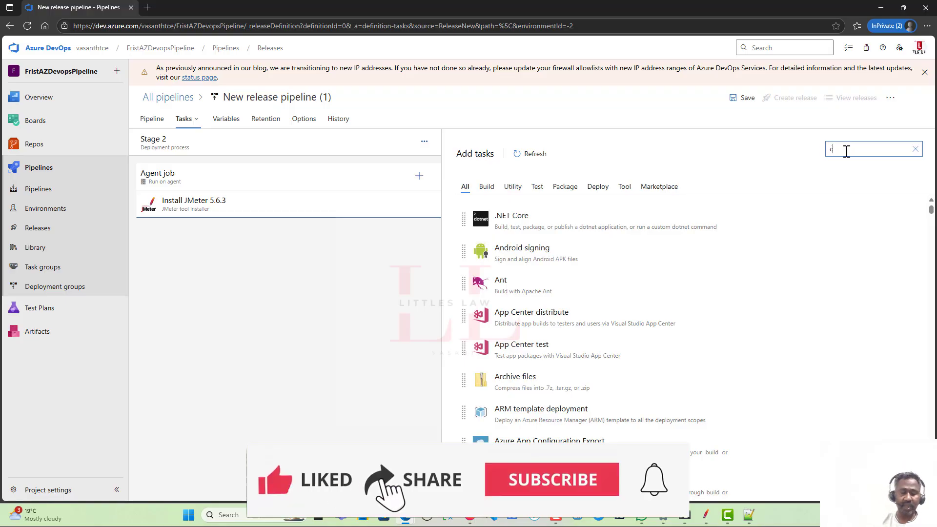
text(omma)
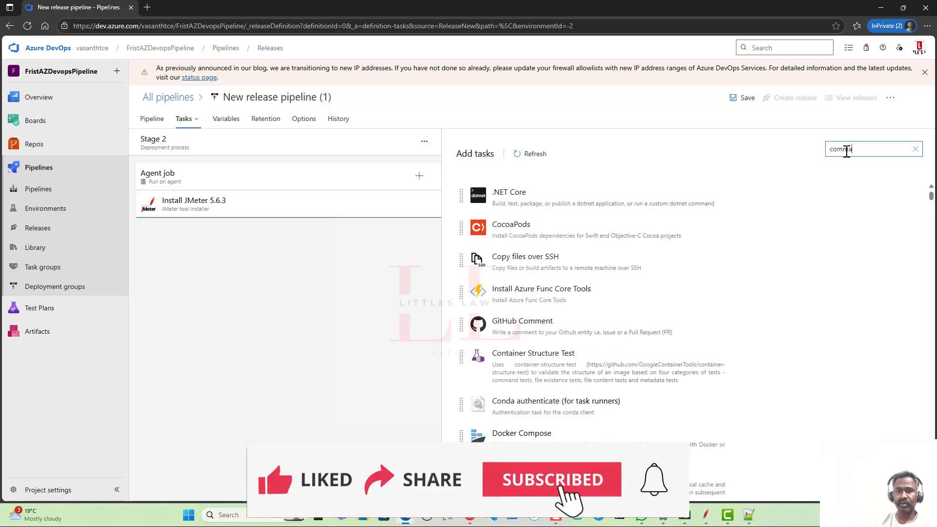
text(nd)
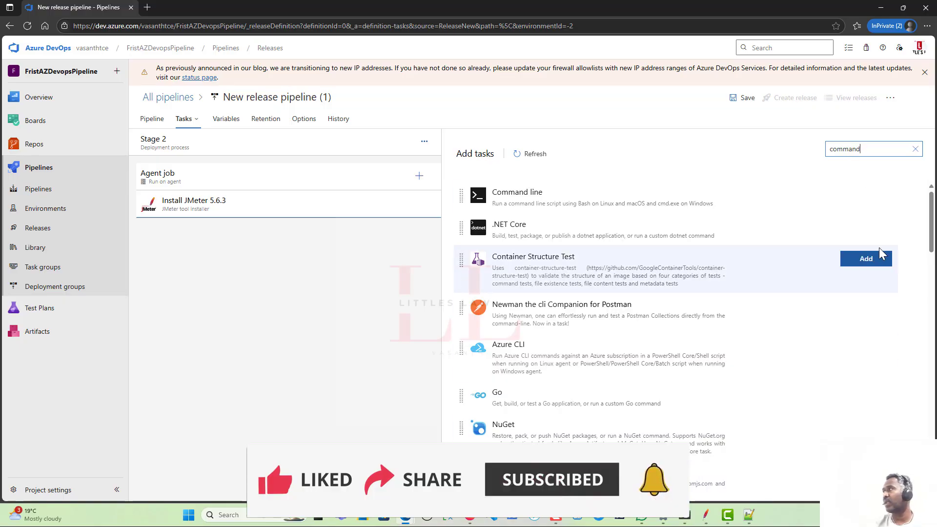
click(874, 196)
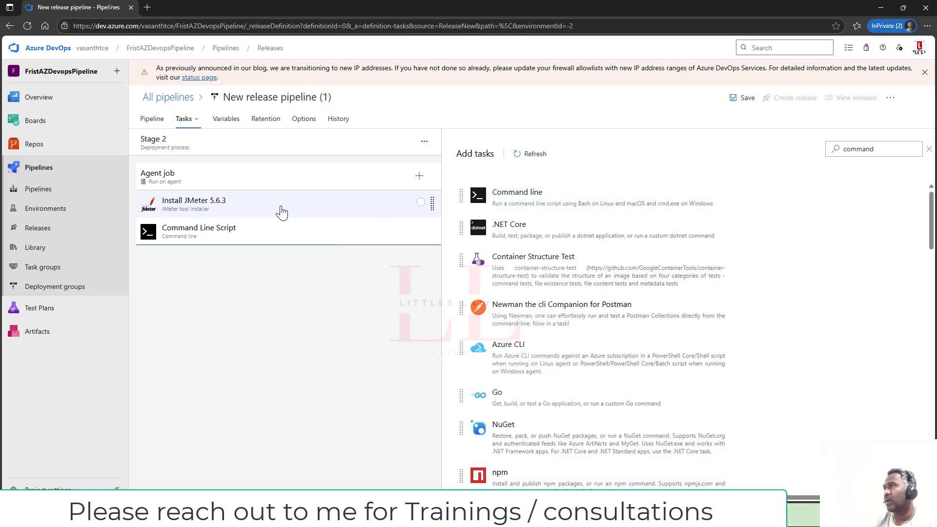
click(279, 241)
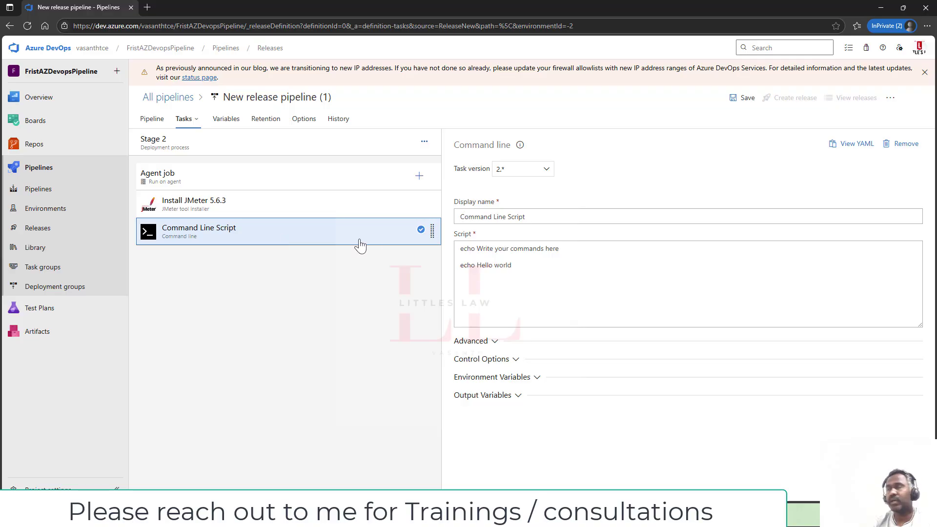
- Set the script to 'jmeter -n -t api-get-request-05.jmx -l results.jtl -e -o report' with working directory _JMeter
drag(588, 284, 354, 247)
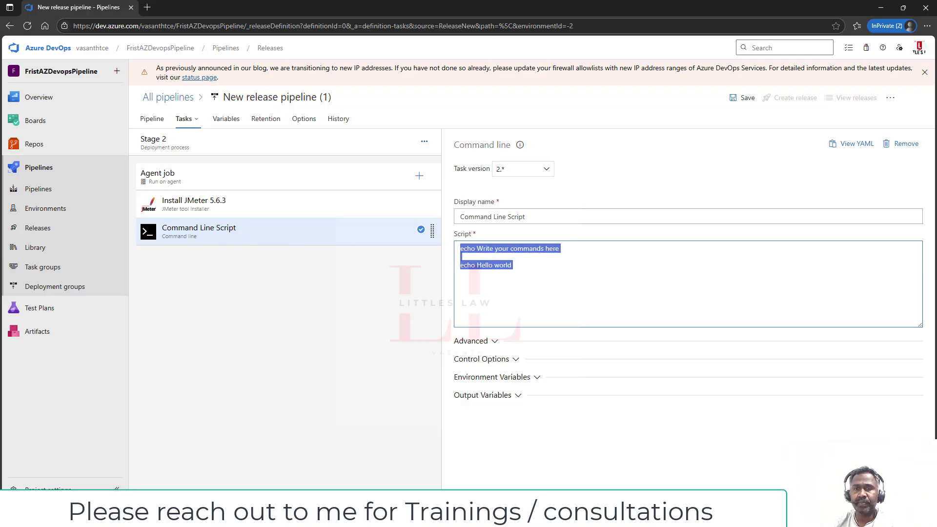
text(jm)
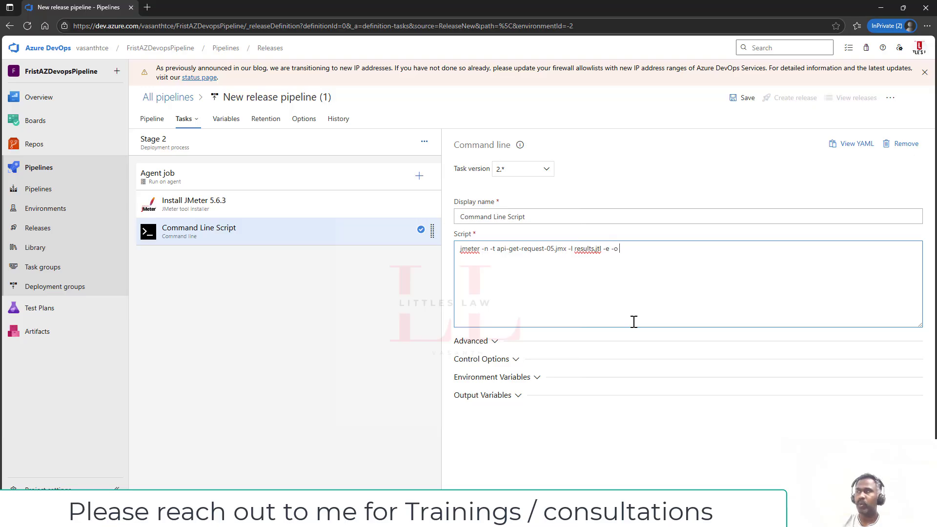
click(487, 341)
click(907, 375)
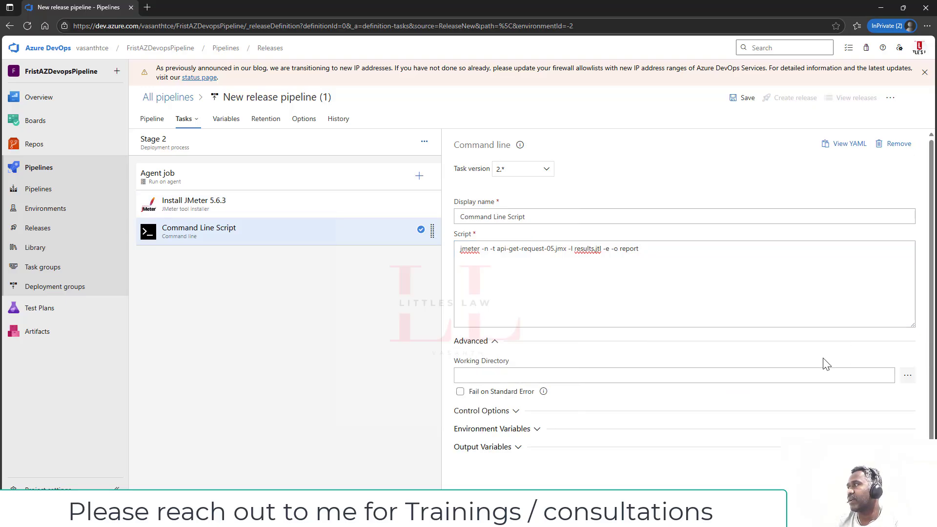
click(386, 186)
click(359, 186)
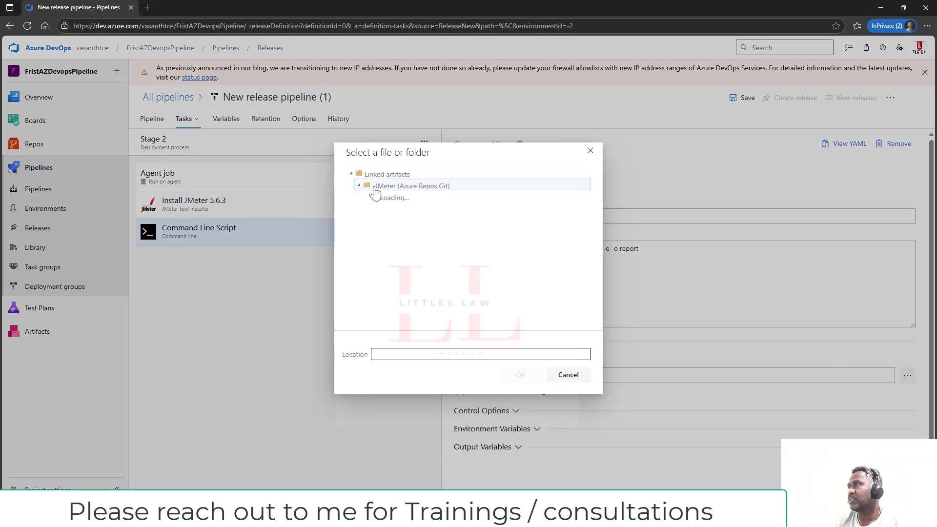
click(523, 398)
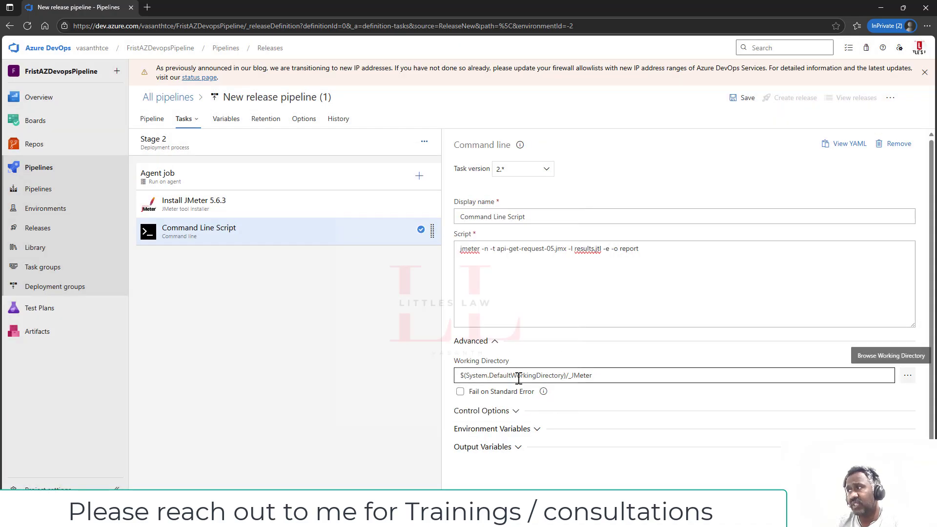
- Expand the script step's Control Options, Environment Variables and Output Variables sections
click(513, 407)
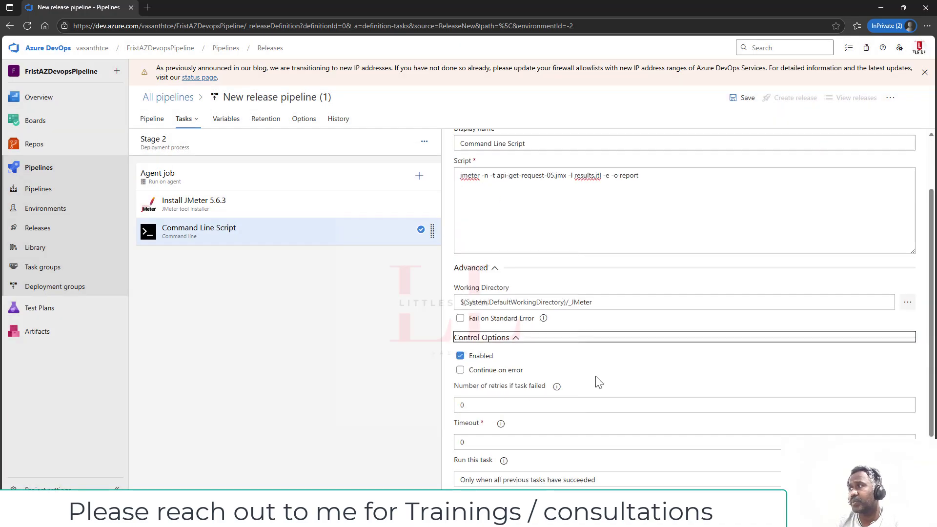
scroll(596, 381, down, 3)
click(536, 428)
scroll(603, 400, down, 2)
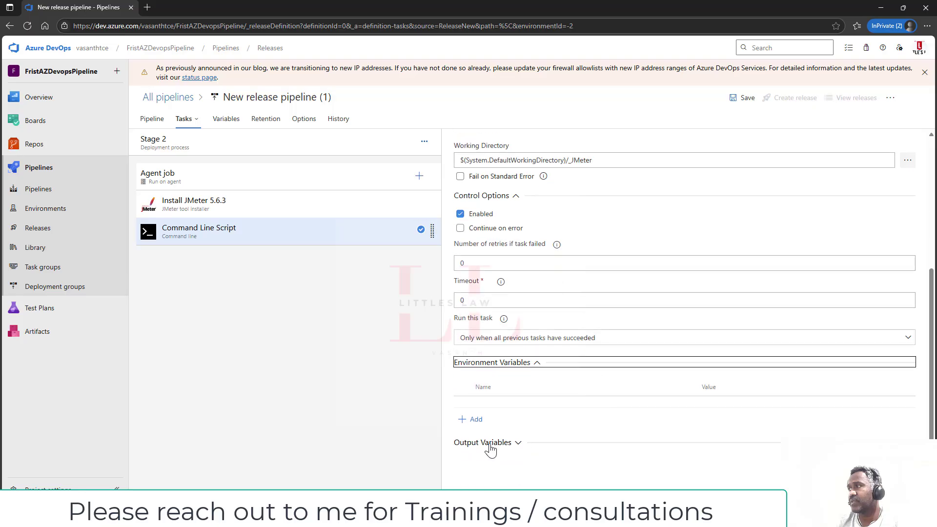
click(490, 446)
key(alt+Tab)
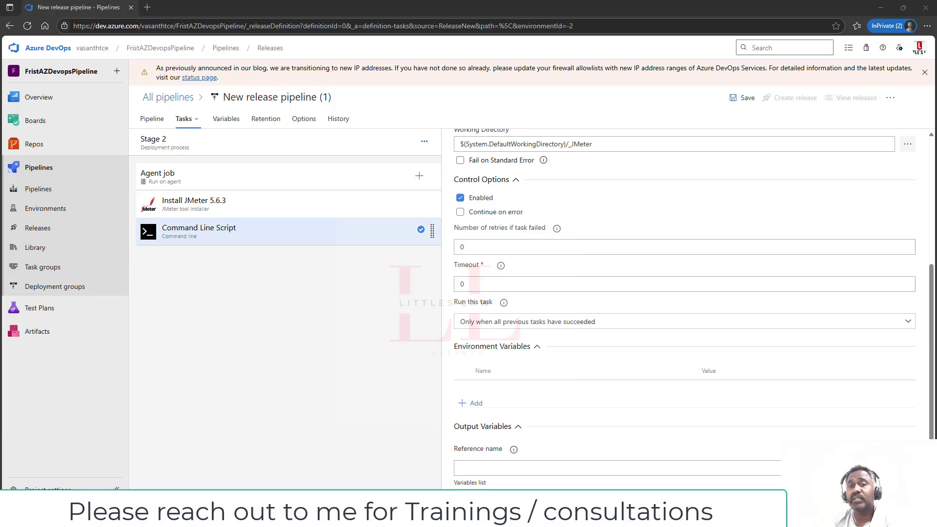
- Add another Command line task to the agent job and select it
click(419, 175)
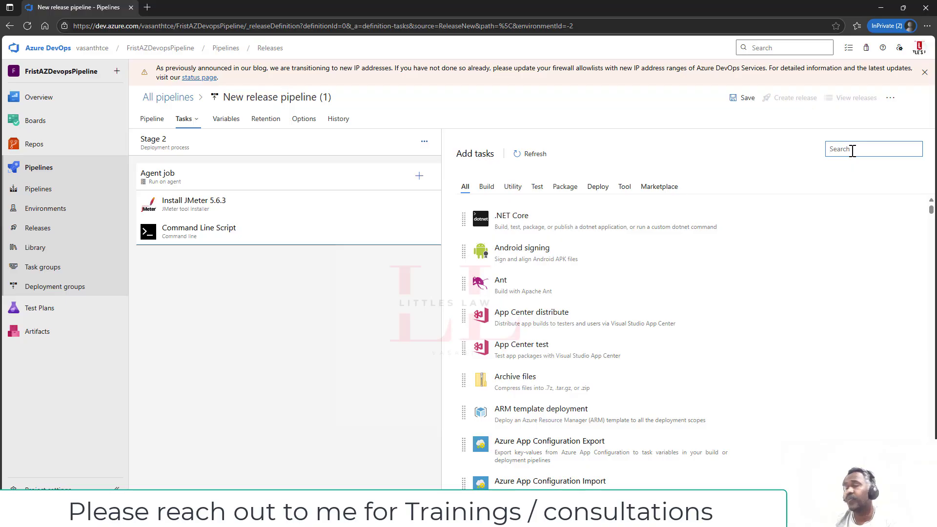
text(command)
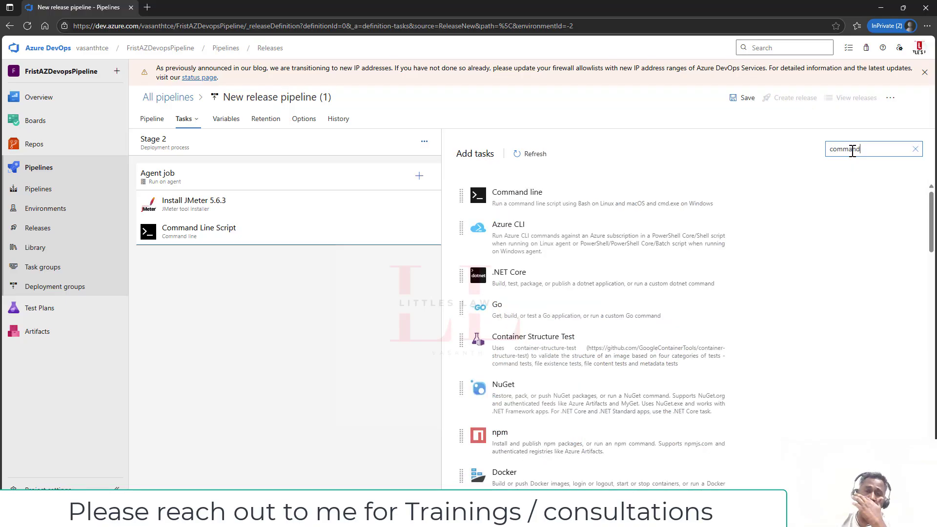
click(866, 194)
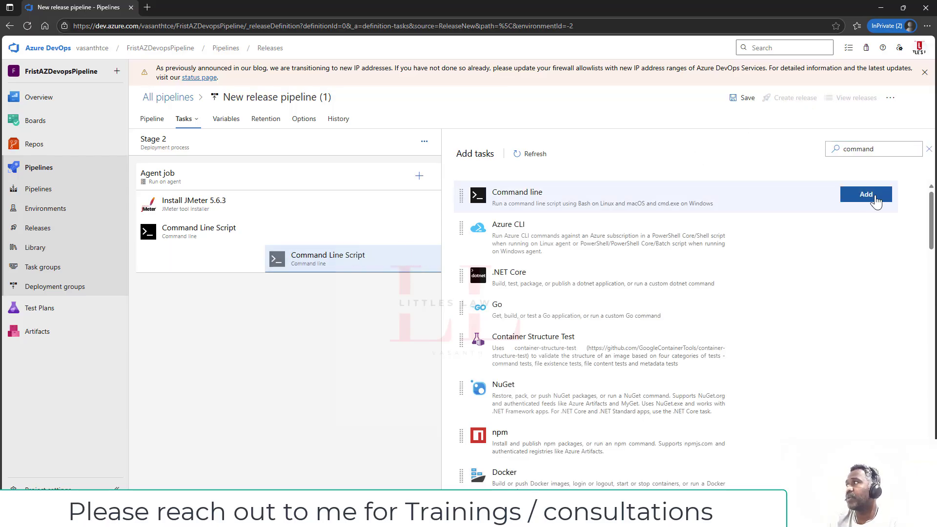
click(237, 265)
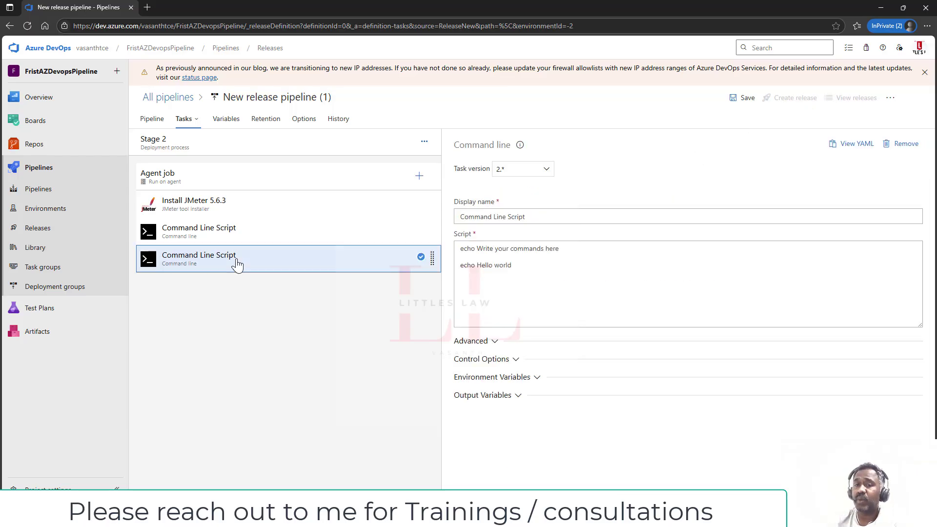
- Replace its default script with a comment and 'sudo apt-get update && sudo apt-get install -y git'
click(556, 268)
key(ctrl+a)
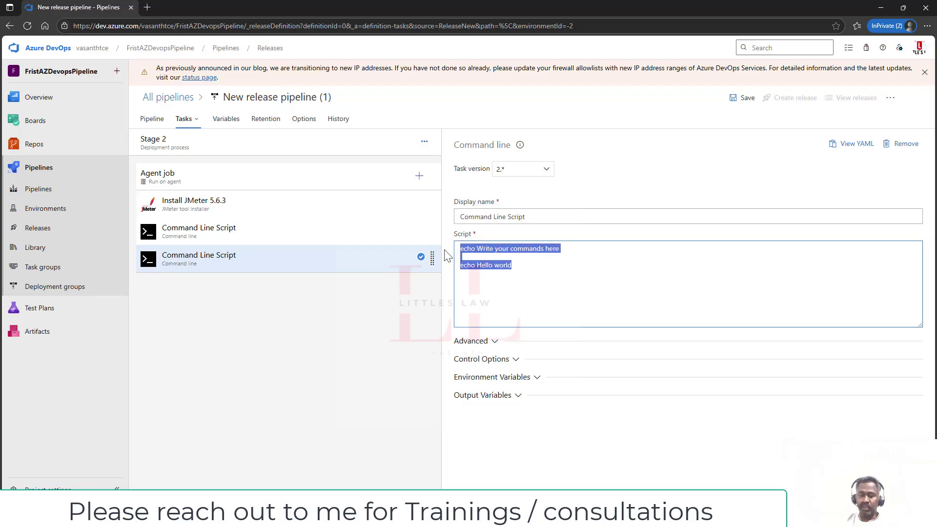
text(# install git if not available)
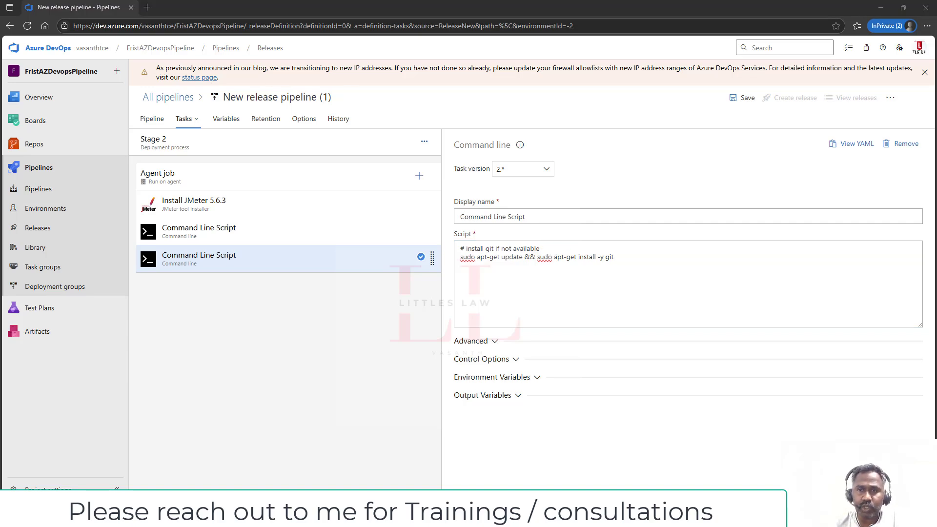
- Change the Agent job's Agent Specification from windows-2022 to ubuntu-22.04
click(401, 179)
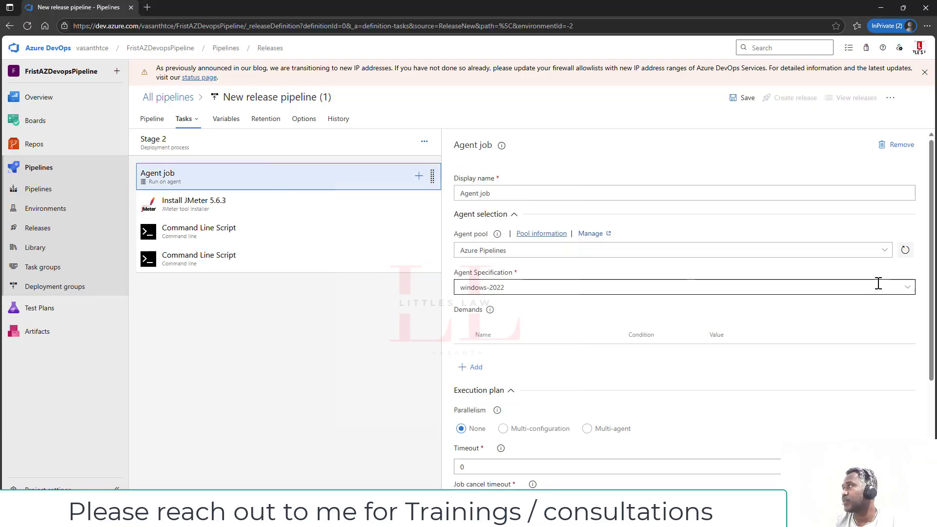
click(907, 288)
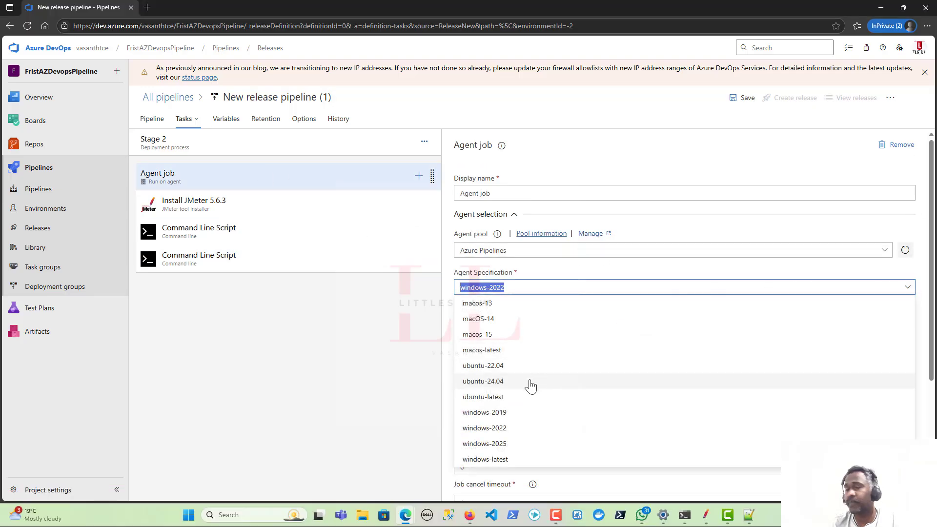
click(528, 366)
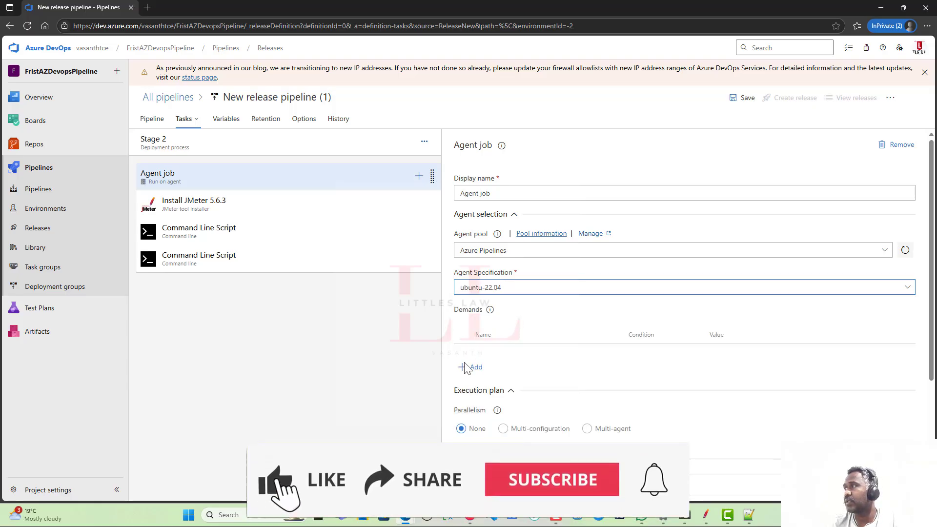
click(223, 263)
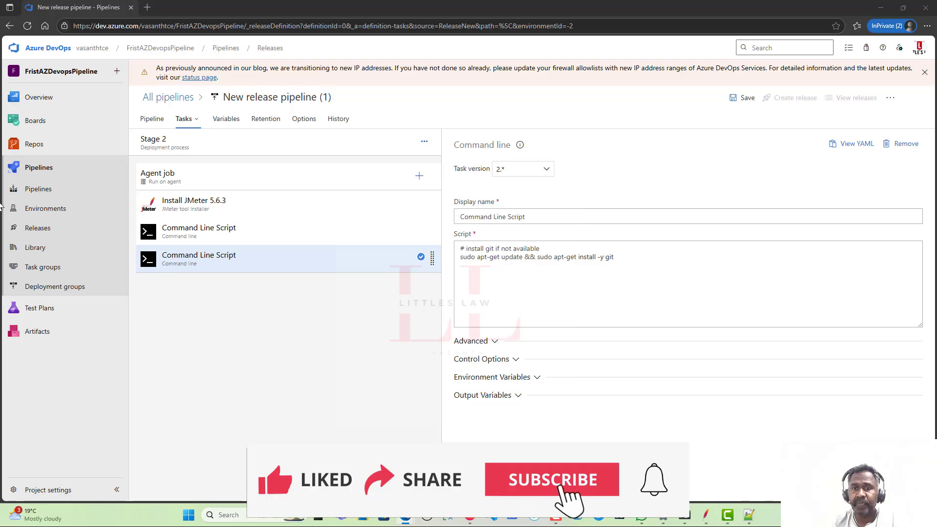
- Add a '#clone your repository' comment noting to add the repo URL and credentials
click(629, 259)
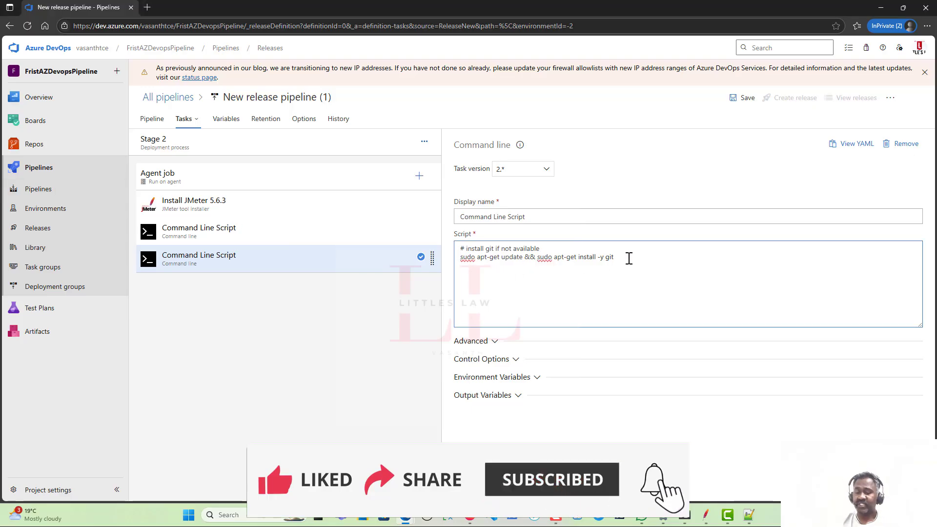
key(Return)
key(Return)
text(#)
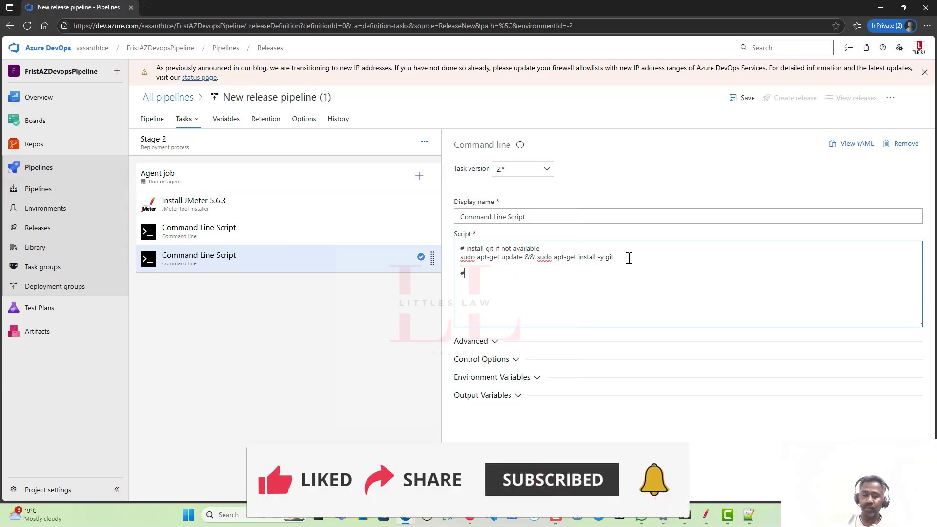
text(clone your target)
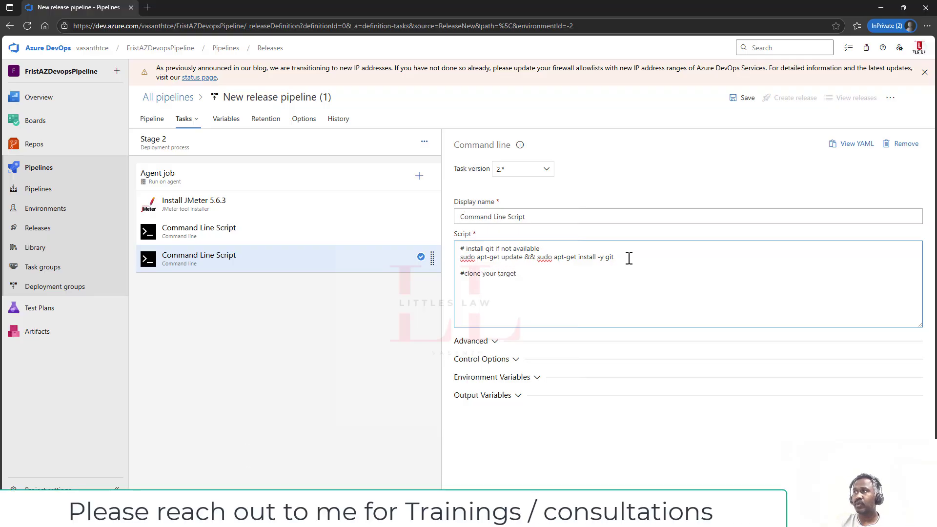
text(os)
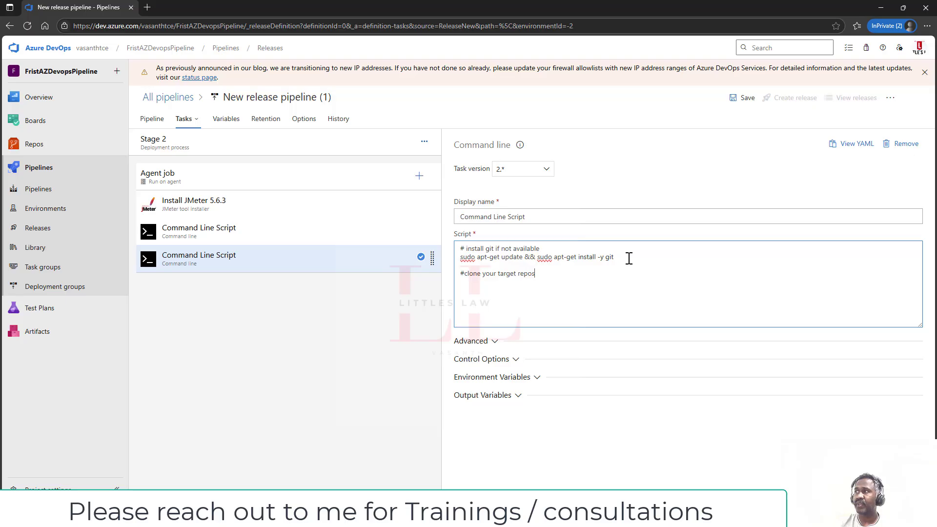
text(itory)
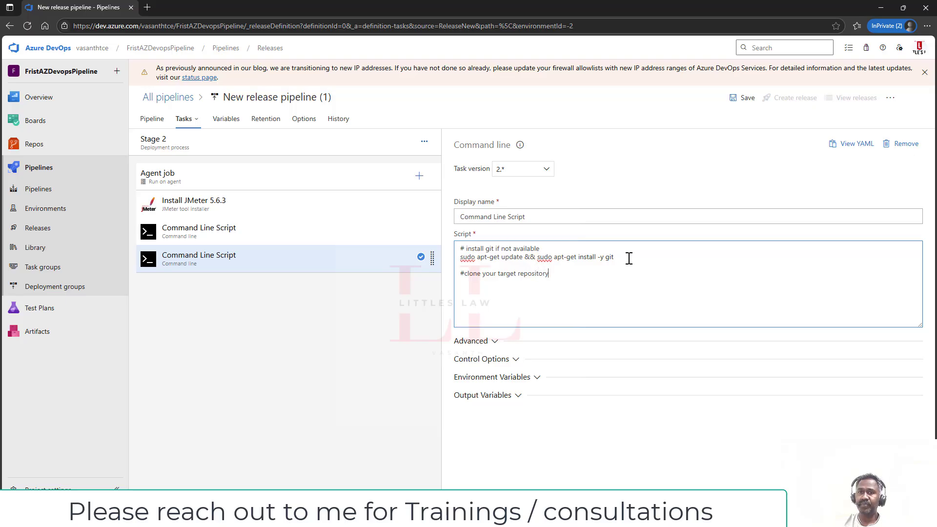
text( ( replace )
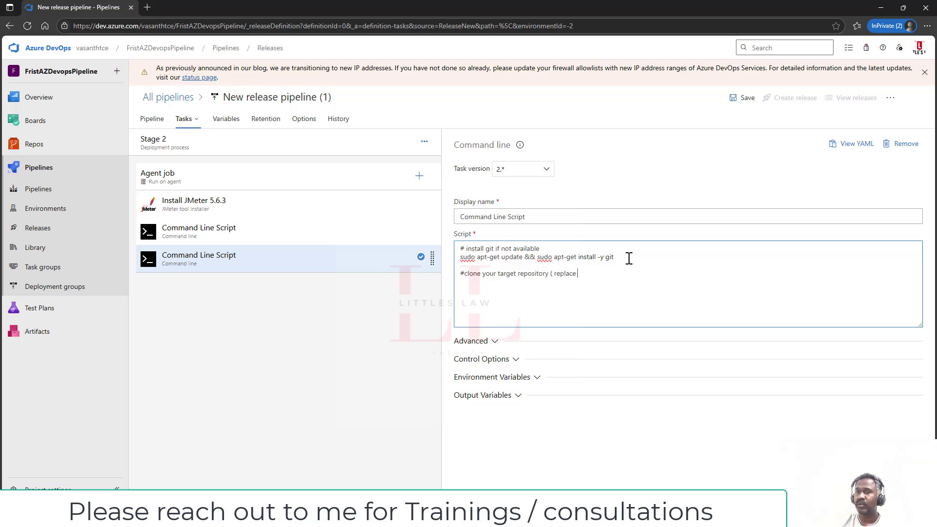
text(with )
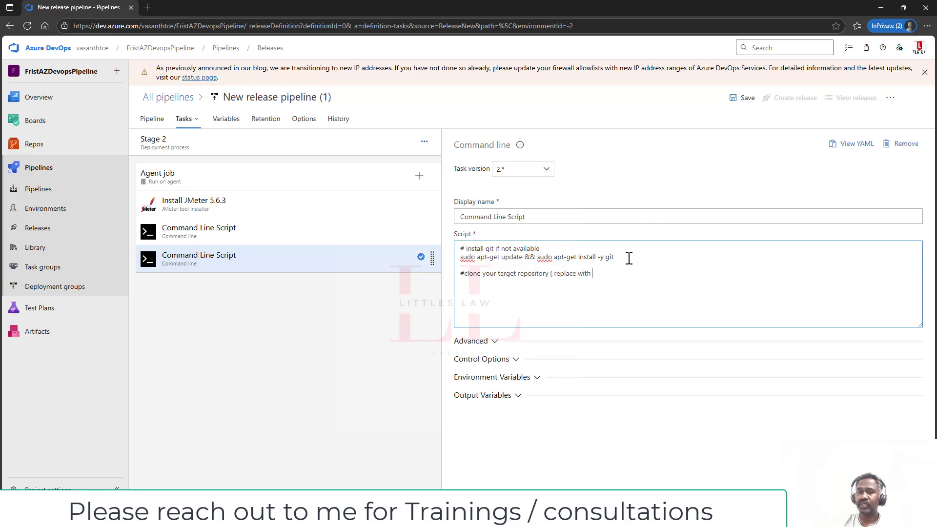
text(repo a)
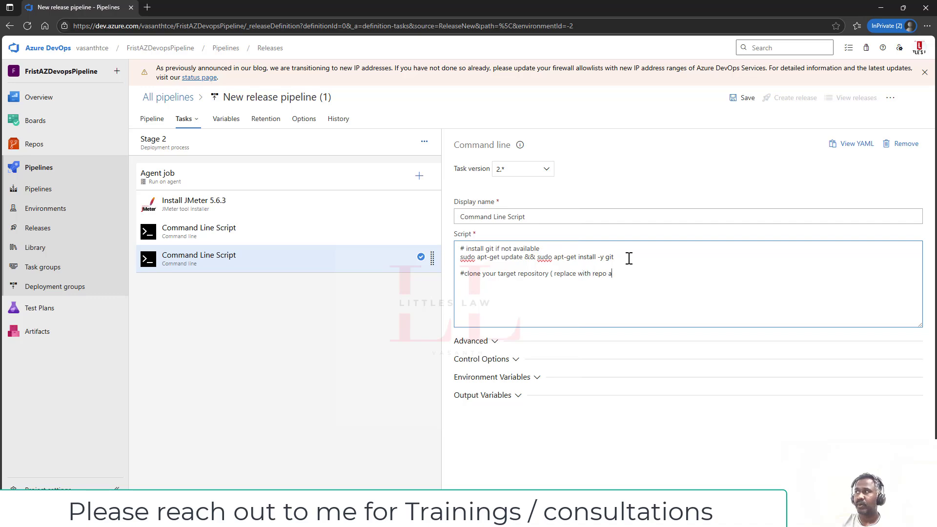
key(BackSpace)
key(BackSpace)
key(BackSpace)
key(BackSpace)
key(BackSpace)
key(BackSpace)
key(BackSpace)
key(BackSpace)
key(BackSpace)
key(BackSpace)
key(BackSpace)
key(BackSpace)
key(BackSpace)
key(BackSpace)
key(BackSpace)
key(BackSpace)
key(BackSpace)
text(a)
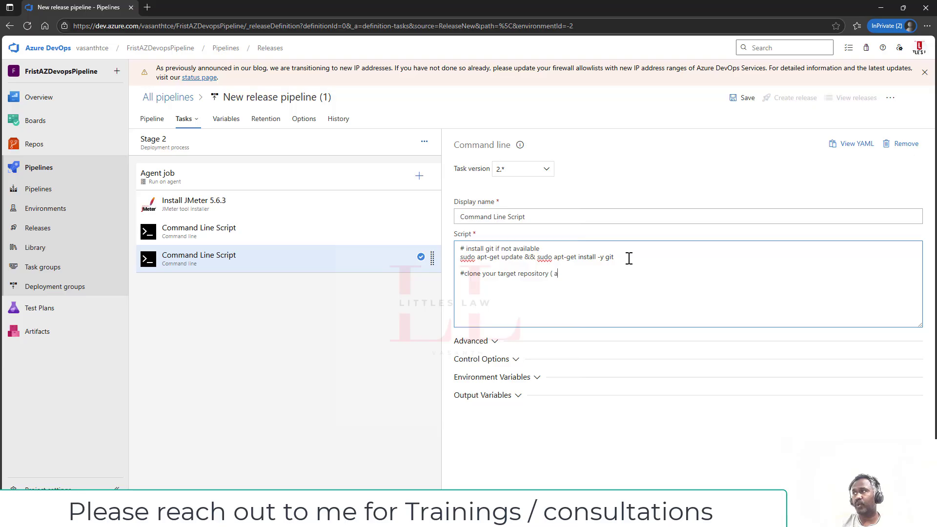
text(dd repo ur)
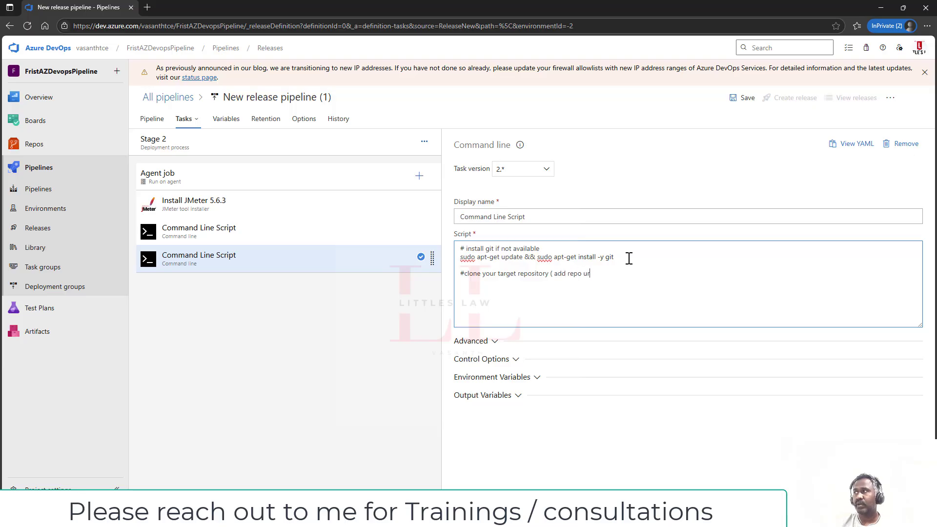
text(l and cred))
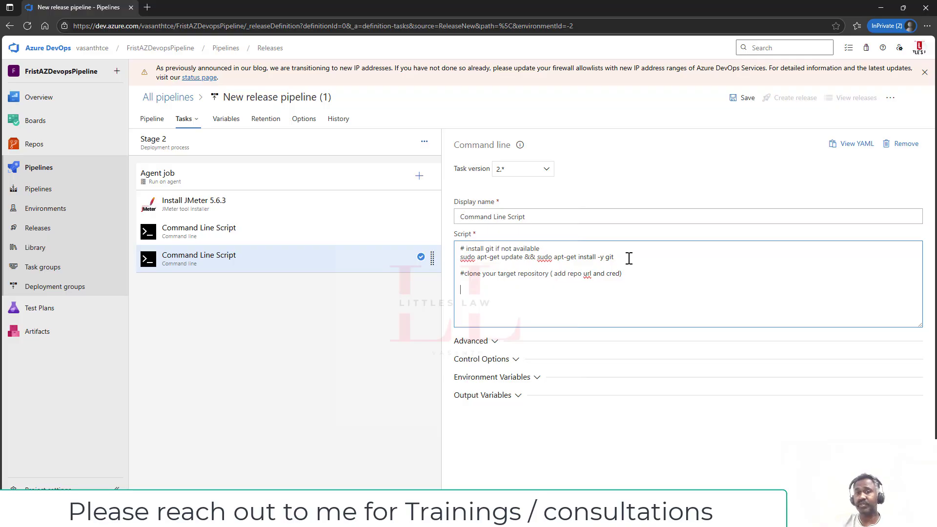
key(Return)
key(Return)
text(git clone https://)
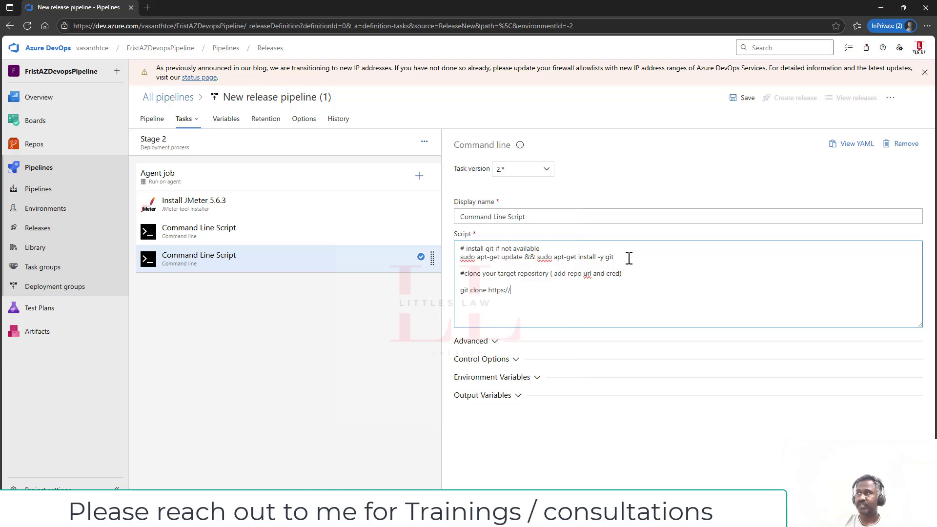
text(vasanth:)
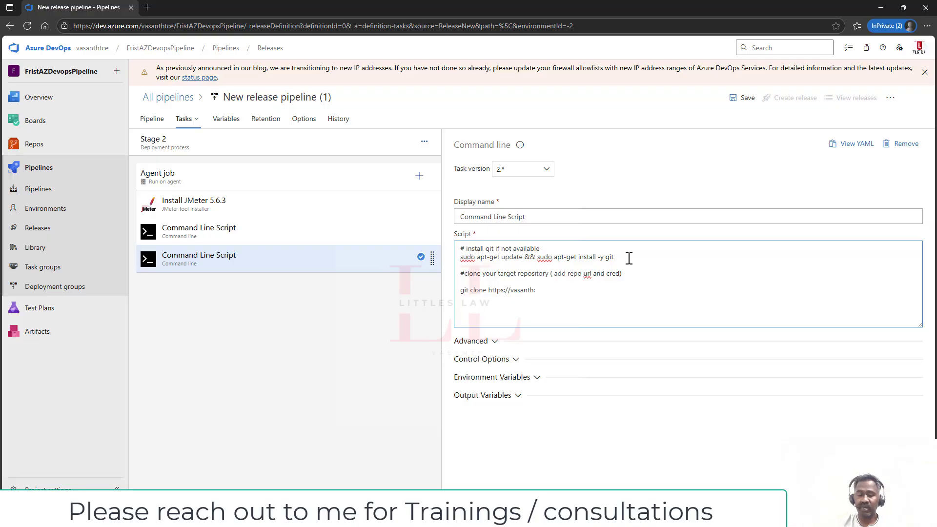
text(token)
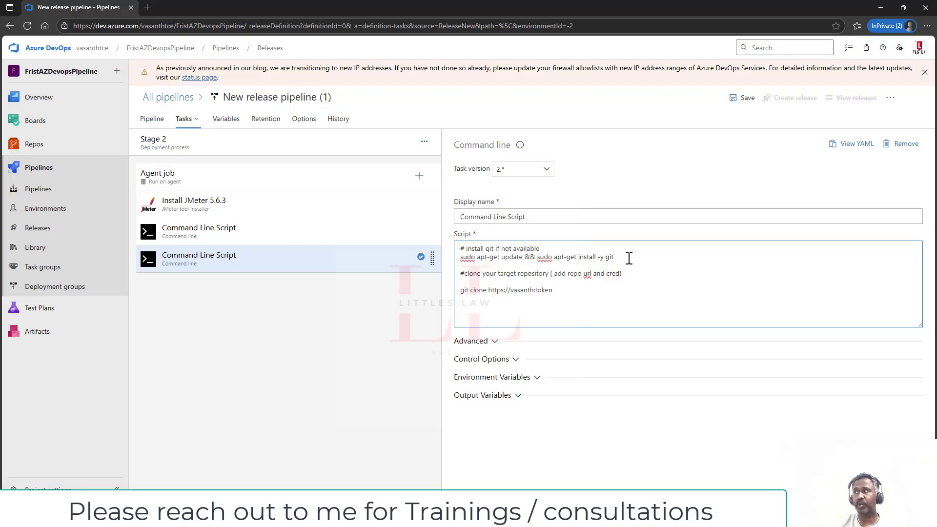
double_click(526, 291)
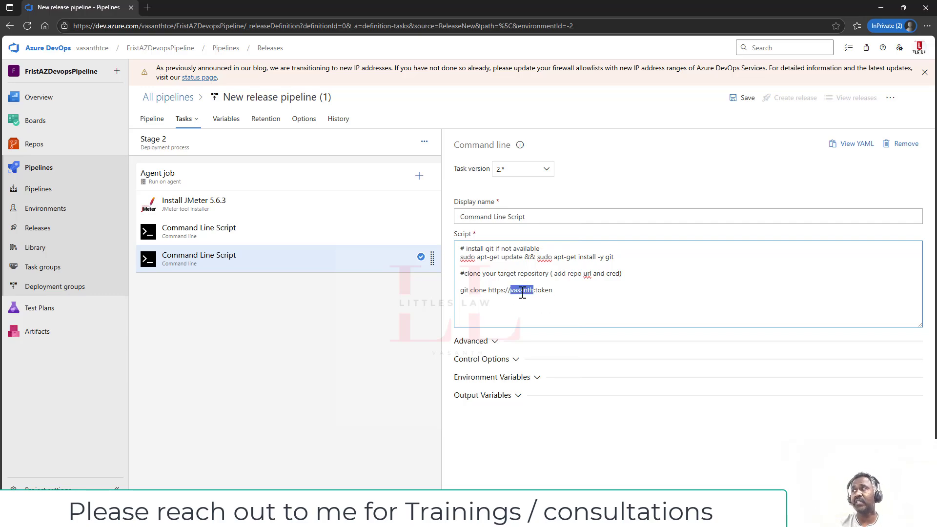
double_click(546, 289)
click(564, 289)
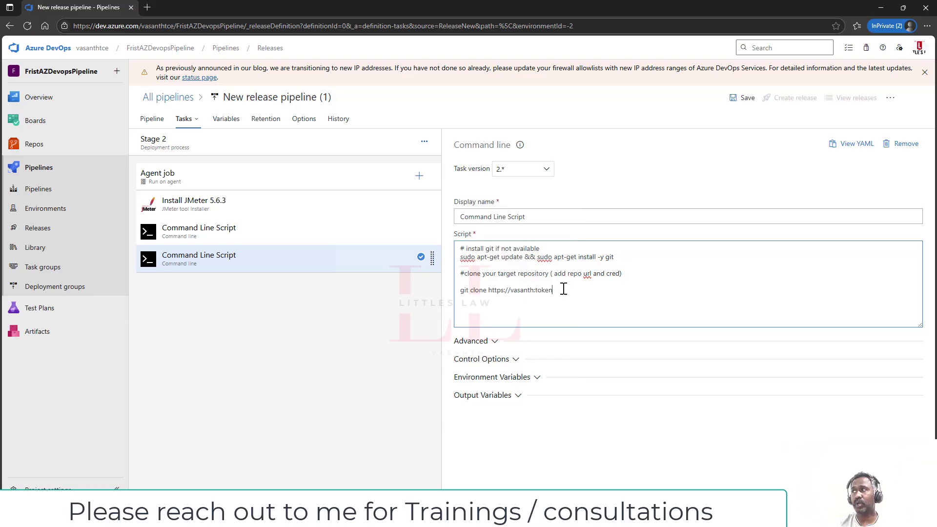
text(@)
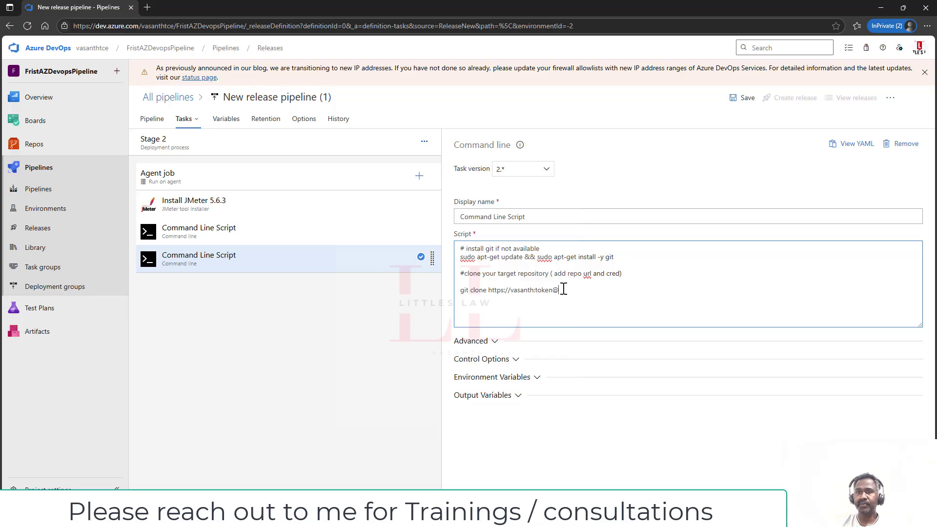
text(dev.)
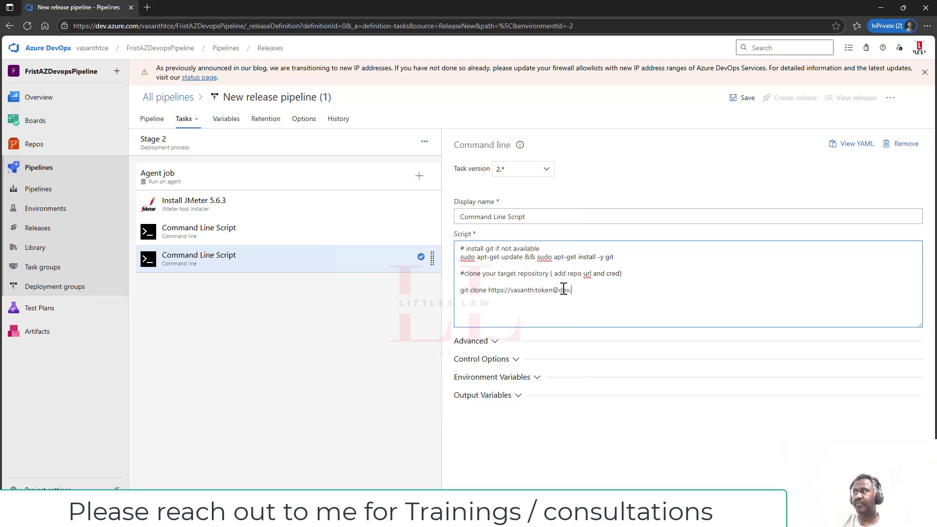
text(azure.com)
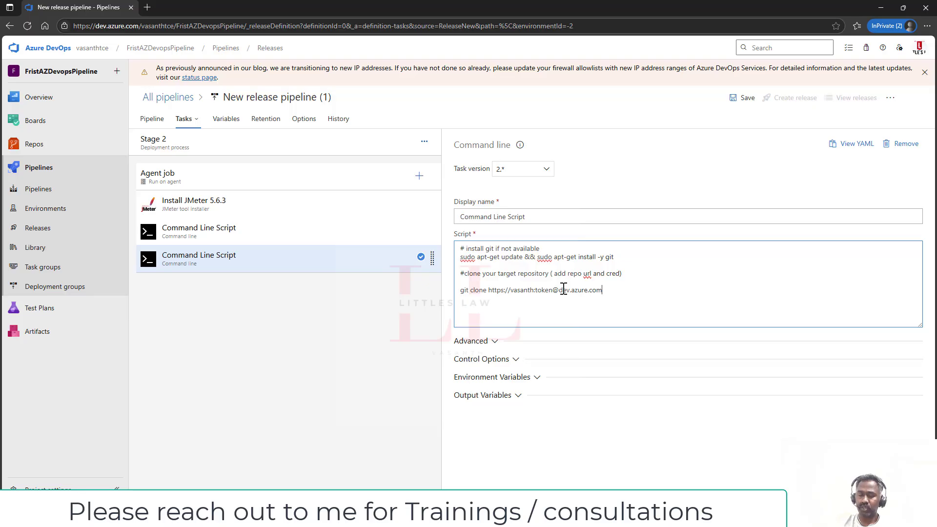
text(/)
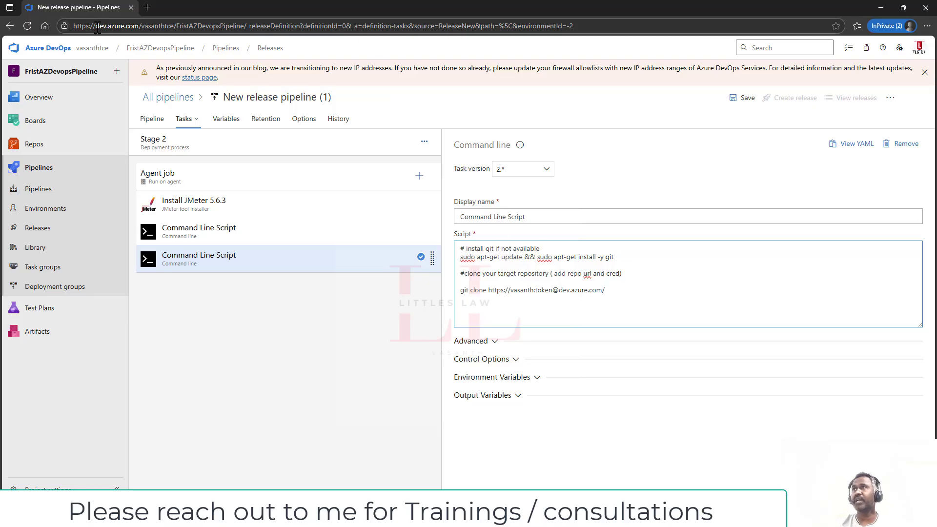
- Paste the organisation/FristAZDevopsPipeline path from the address bar into the clone URL and append '/_git'
drag(96, 26, 244, 26)
key(ctrl+c)
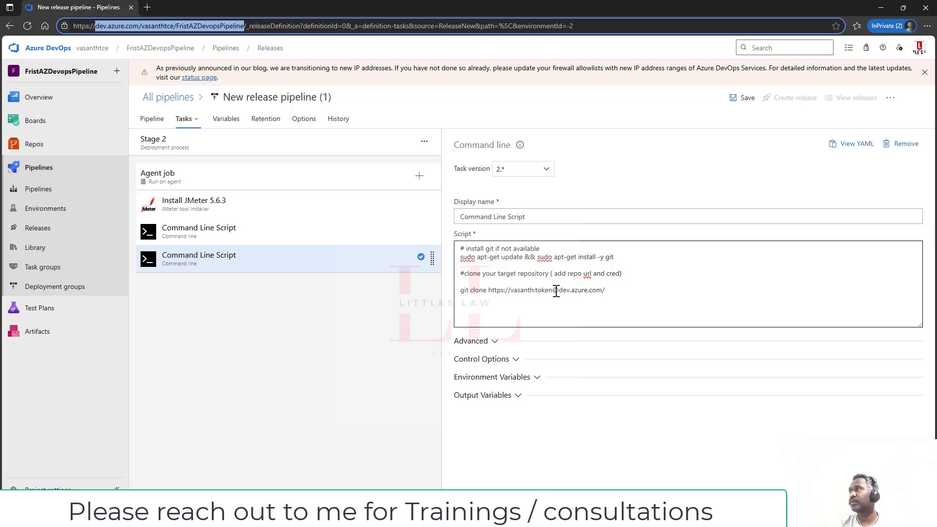
drag(559, 291, 606, 291)
key(ctrl+v)
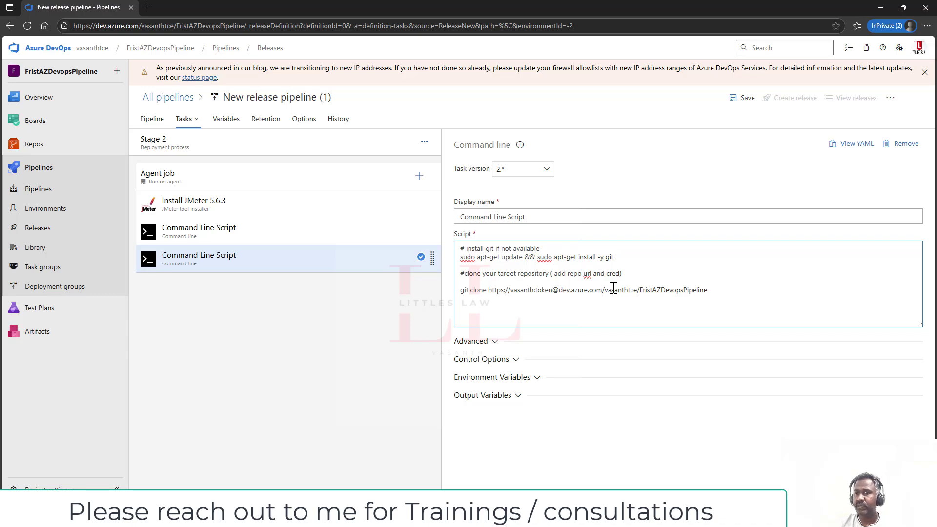
text(/)
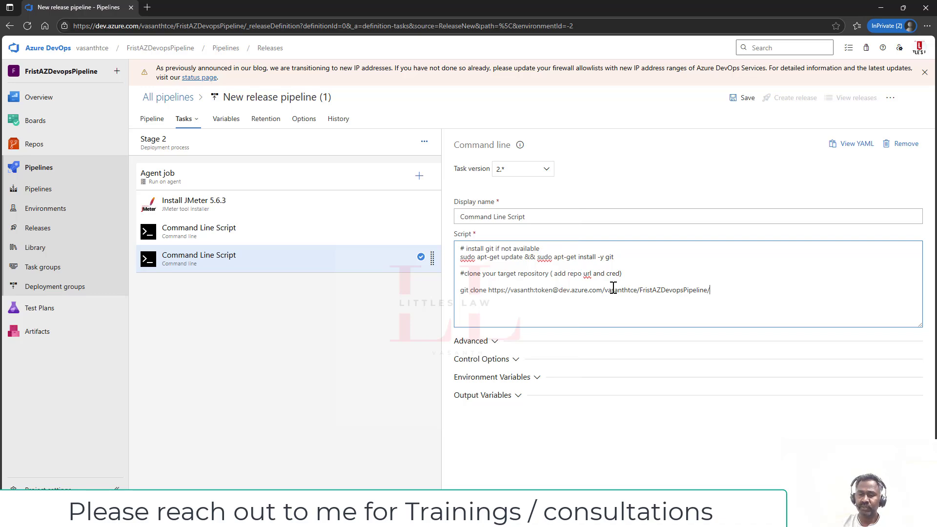
text(_git/)
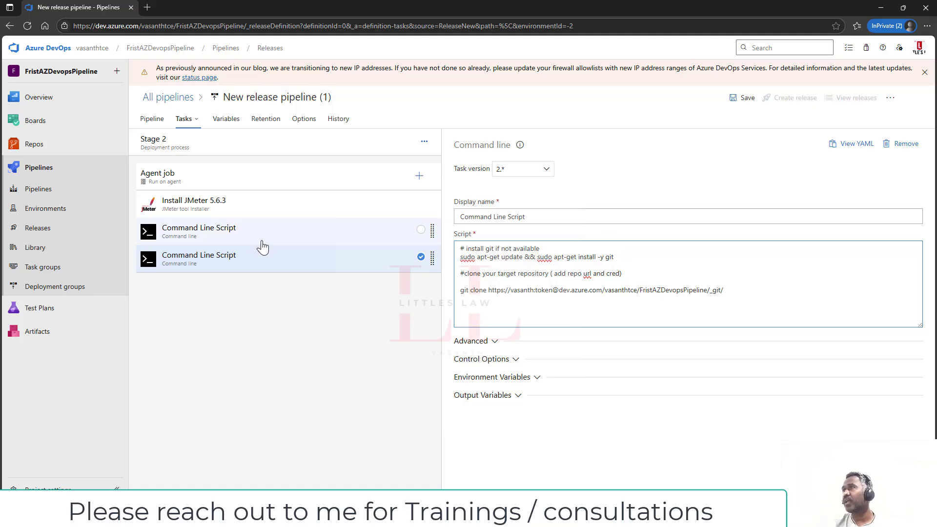
click(288, 241)
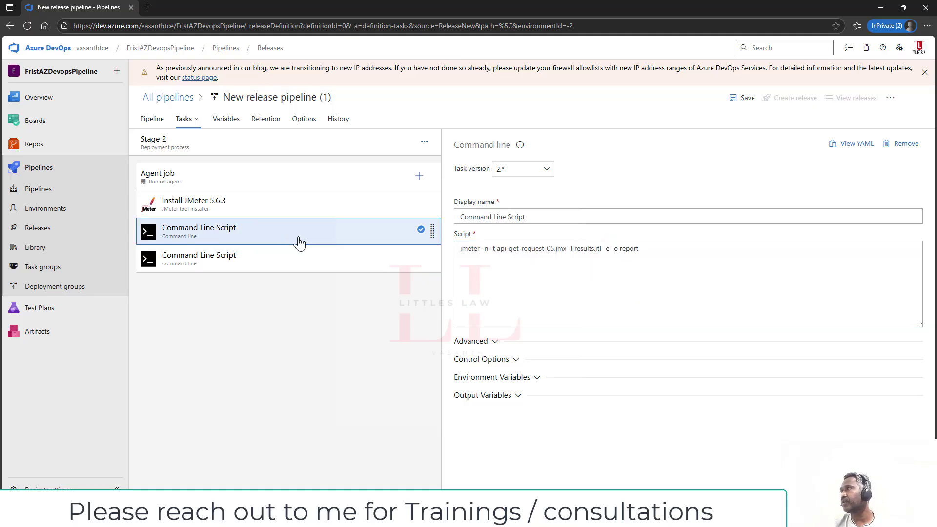
click(490, 343)
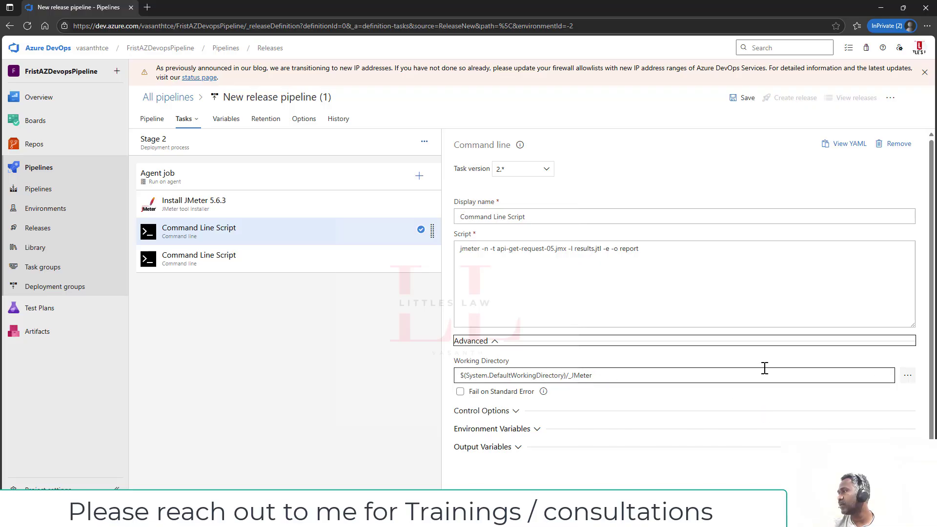
click(907, 376)
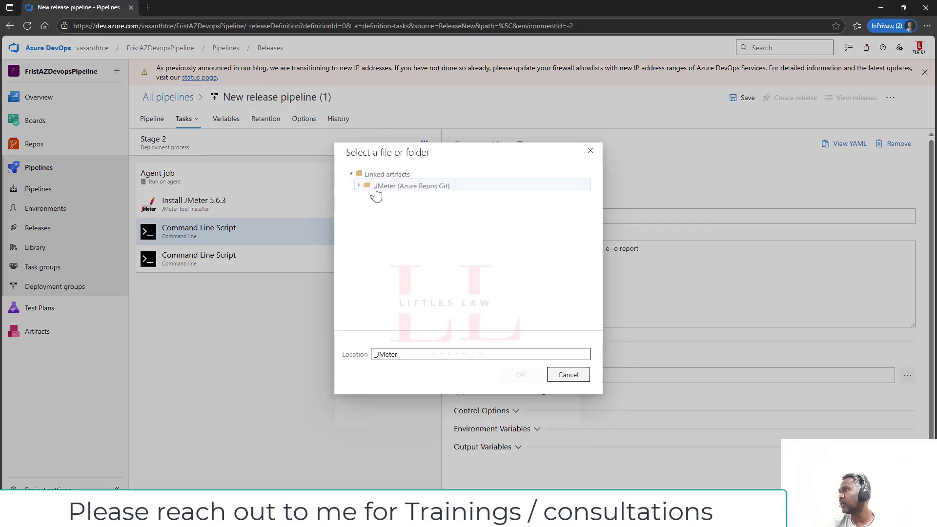
click(575, 378)
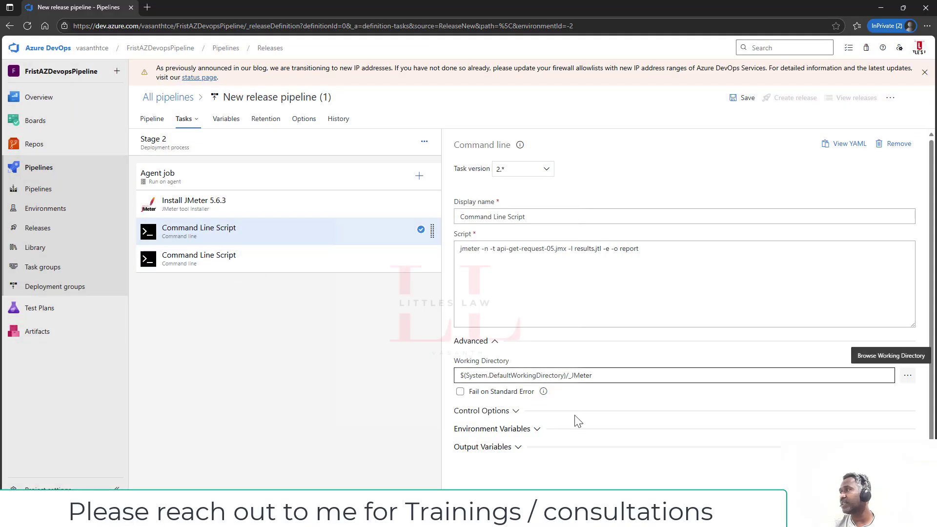
click(514, 411)
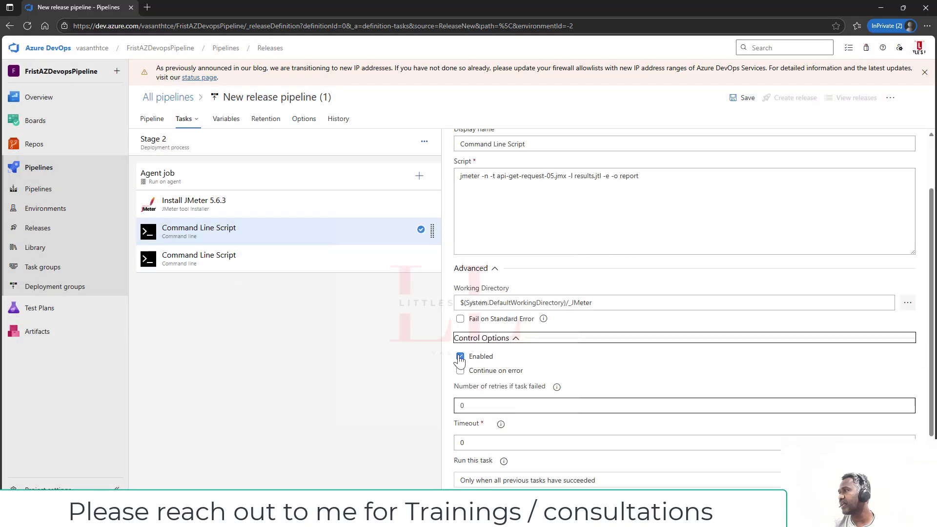
click(240, 264)
click(737, 291)
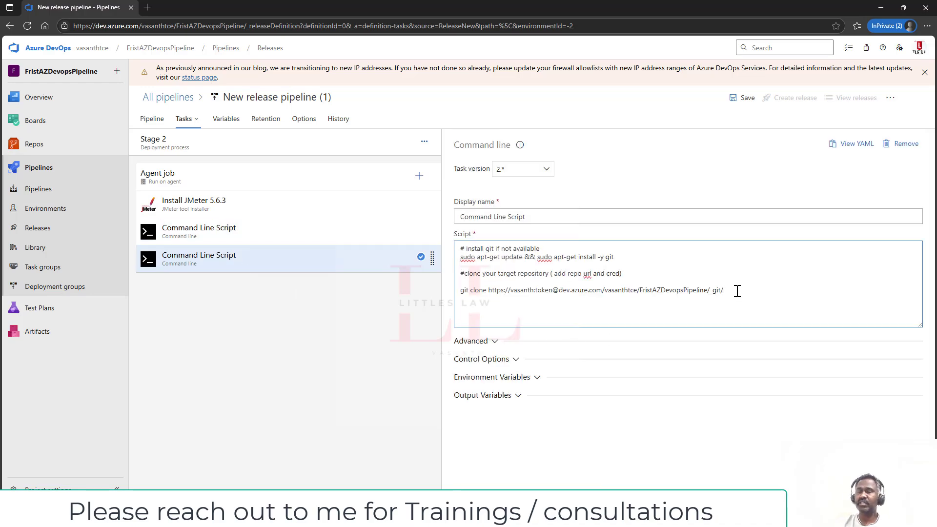
- End the clone URL with 'JMeter', add '# copy the jmeter report to the cloned repo', and start 'cp -r "'
text(J)
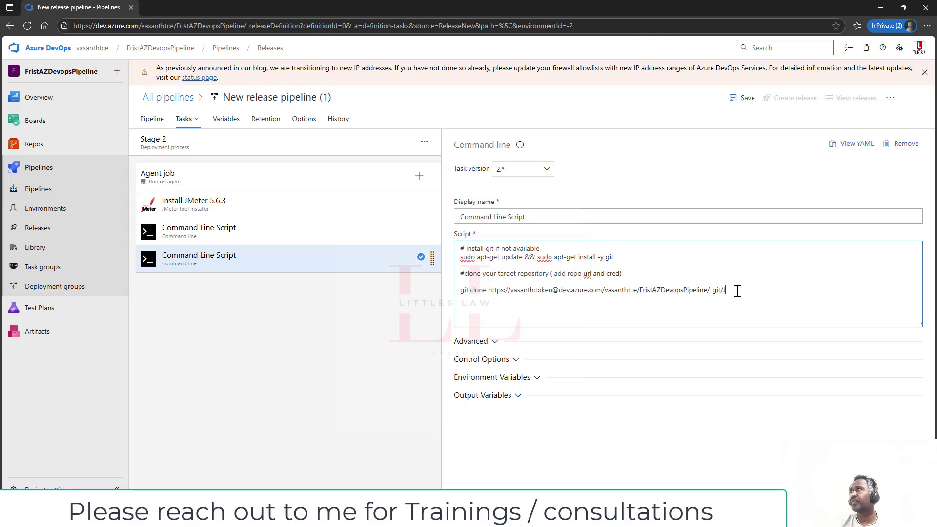
text(Meter)
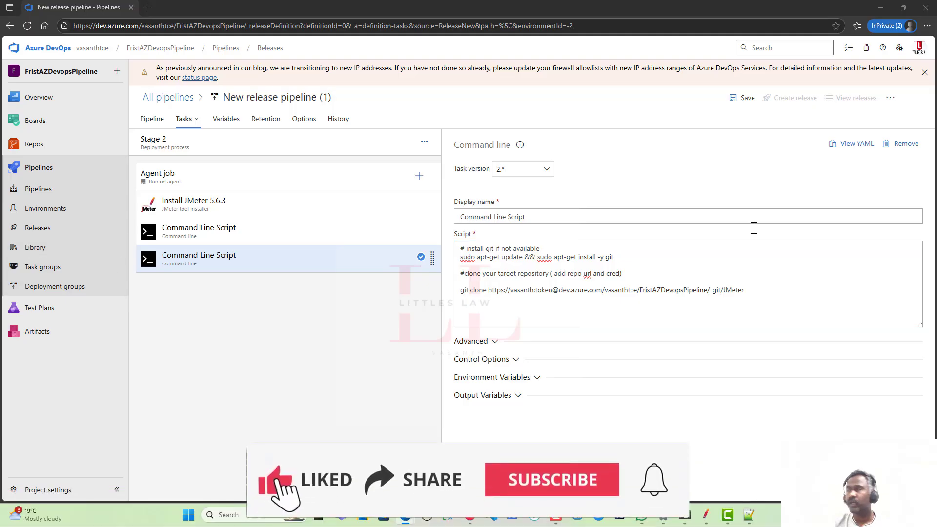
click(760, 288)
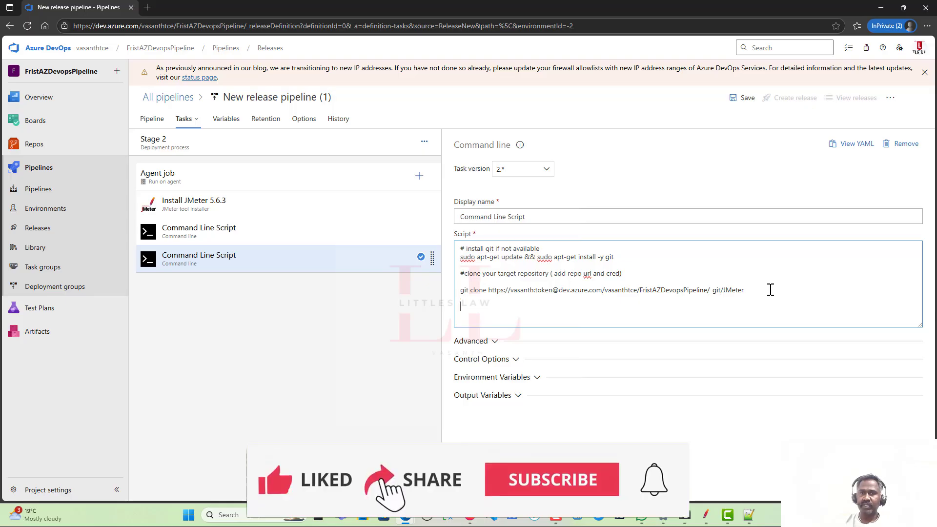
key(Return)
key(Return)
text(# copy t)
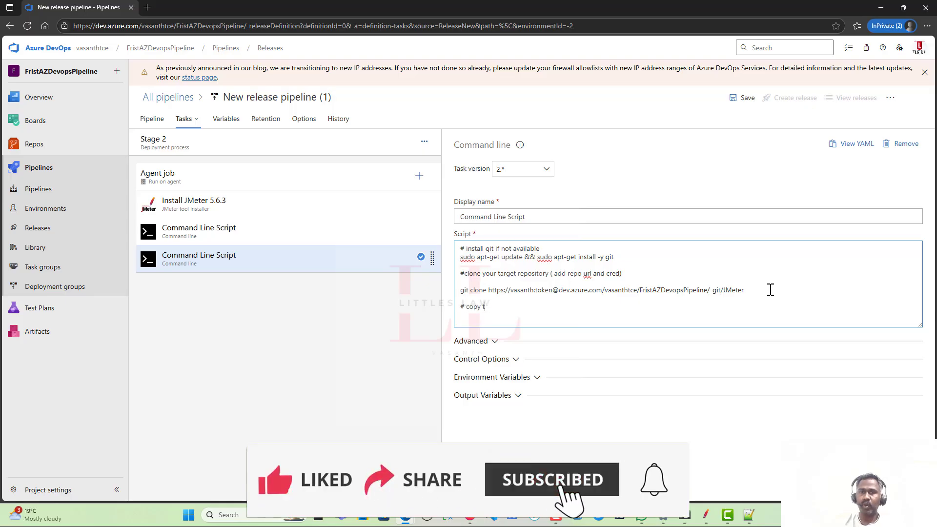
text(he jmeter report )
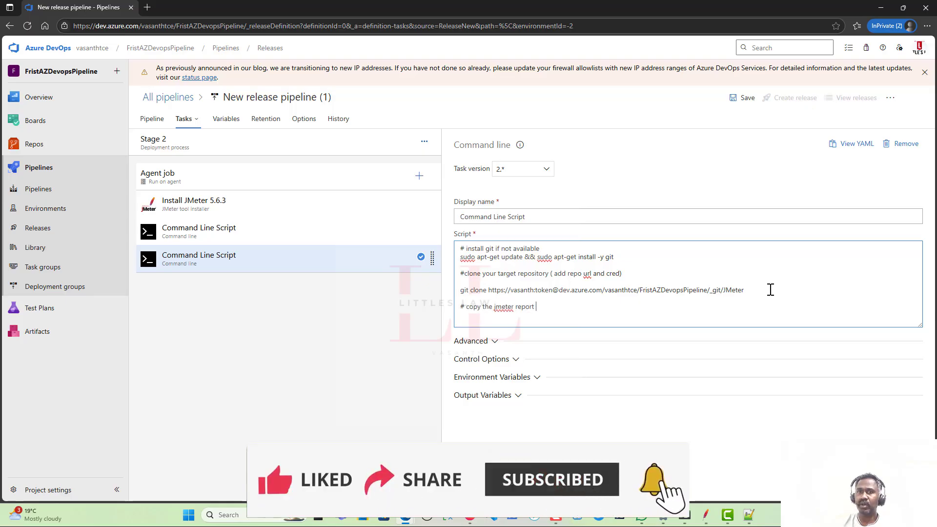
text(to th)
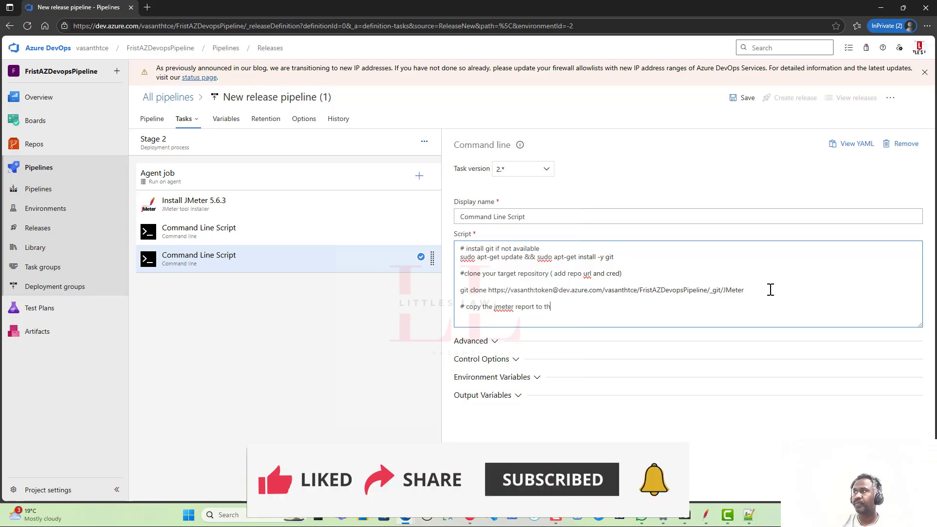
text(e cloned repo)
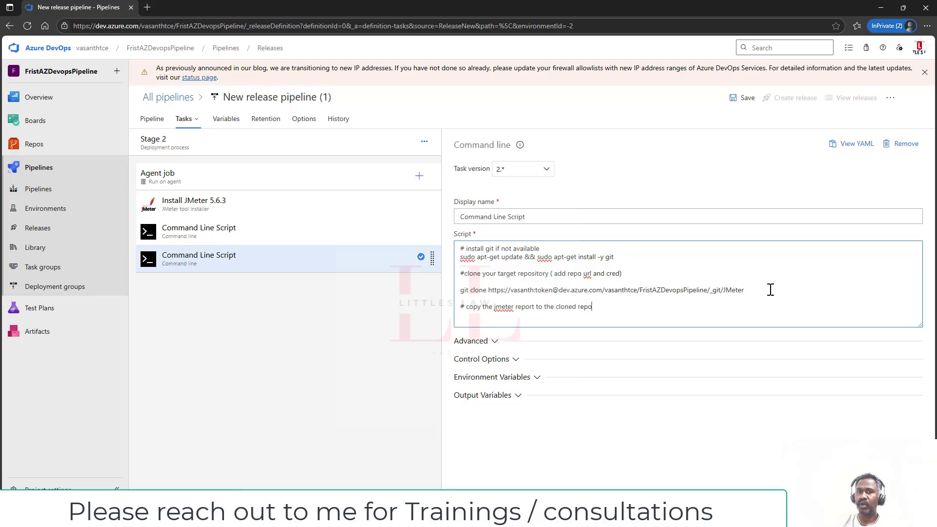
key(Return)
text(cp)
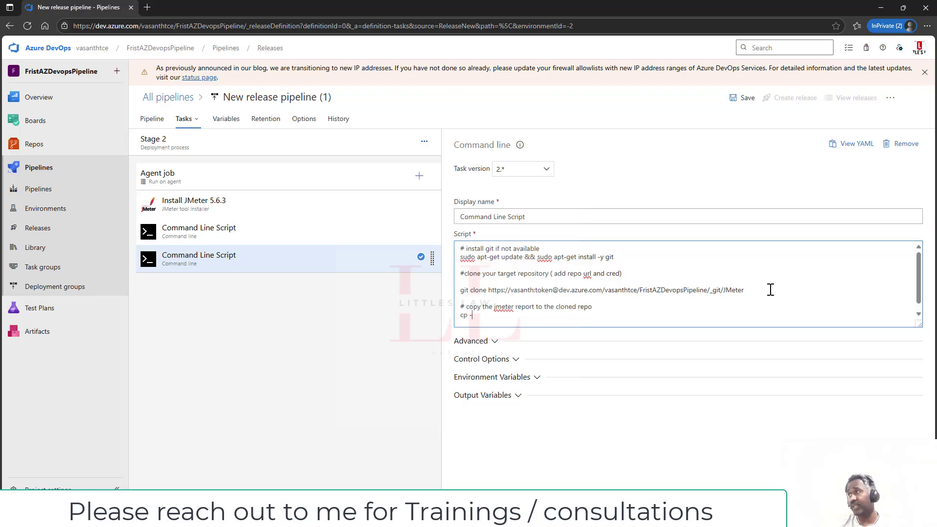
text( -r)
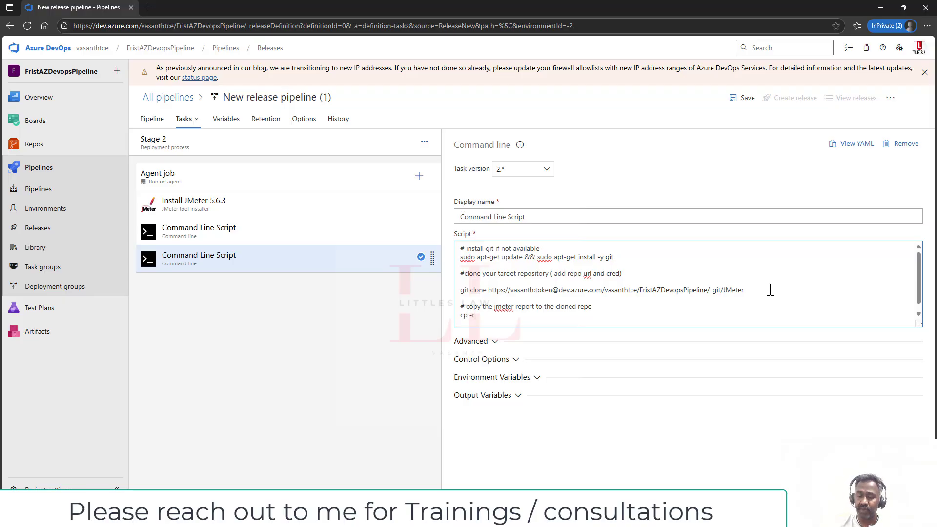
text( ")
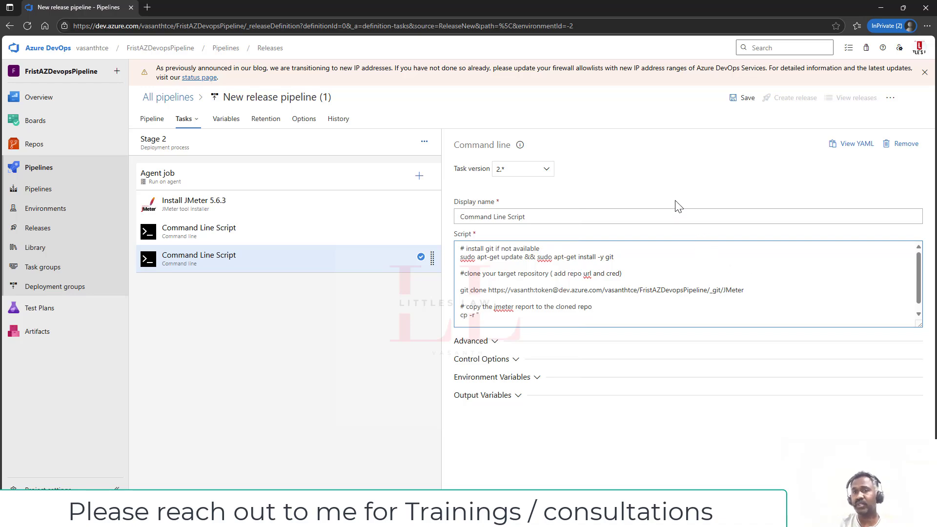
- Set the step's working directory to the _JMeter artifact folder
click(493, 343)
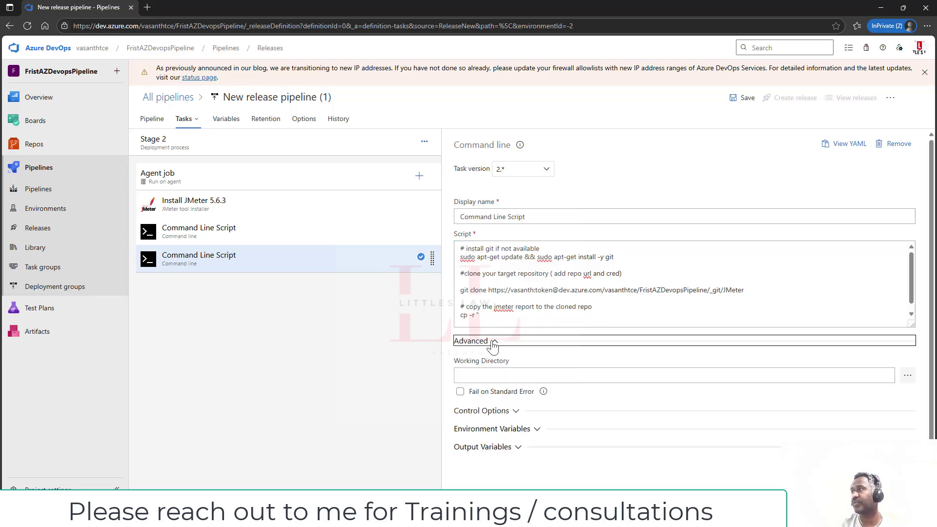
click(908, 375)
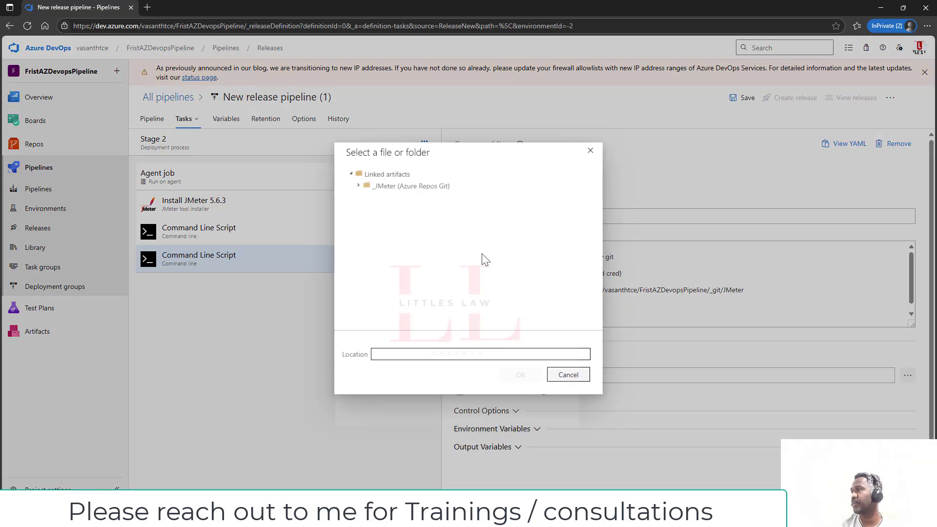
click(401, 188)
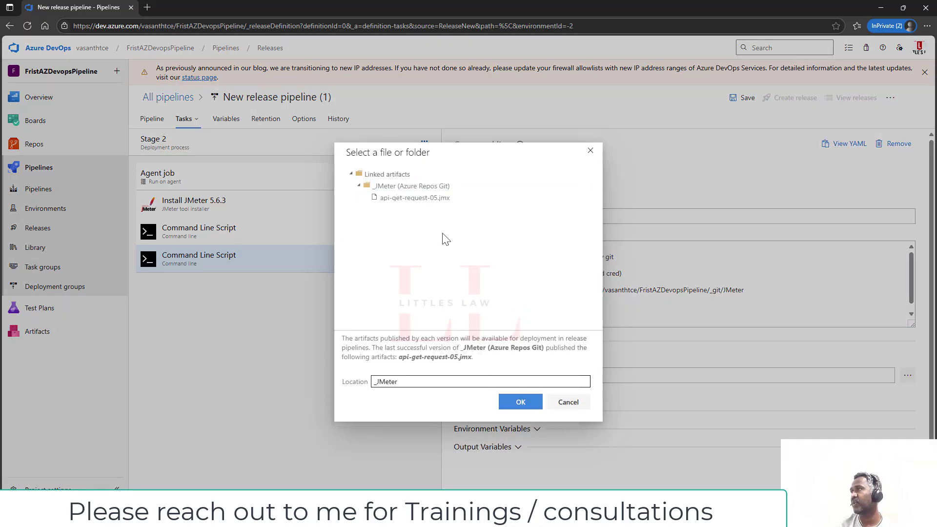
click(521, 402)
- Complete the cp line with the source "$(System.DefaultWorkingDirectory)/_JMeter" and destination JMeter
drag(603, 376, 422, 374)
key(ctrl+c)
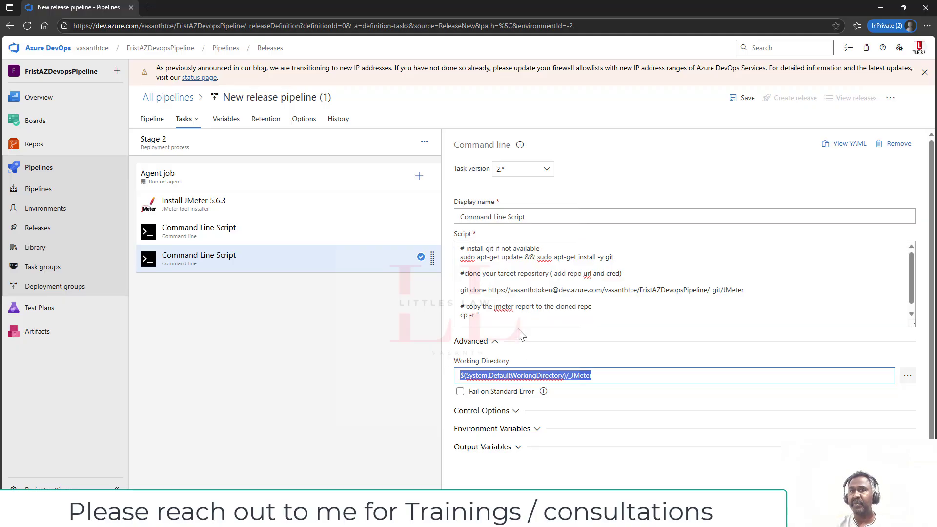
click(487, 318)
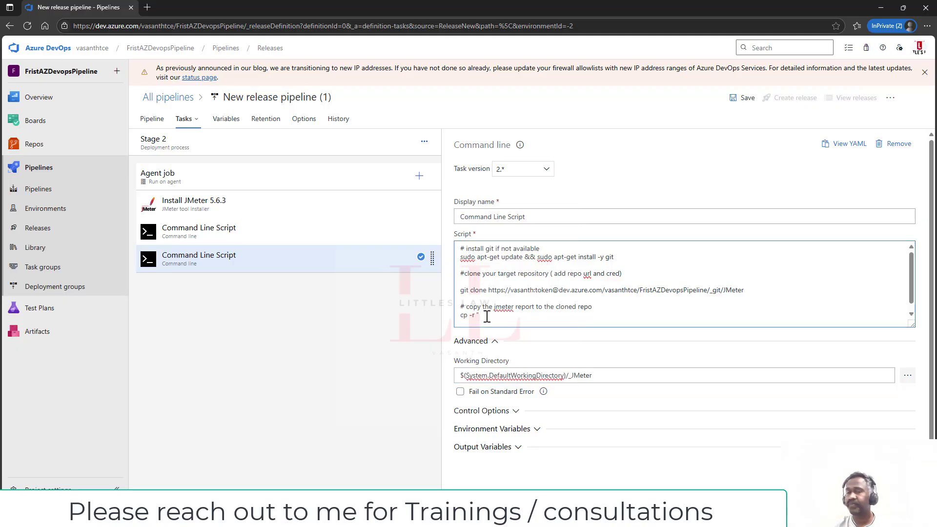
key(ctrl+v)
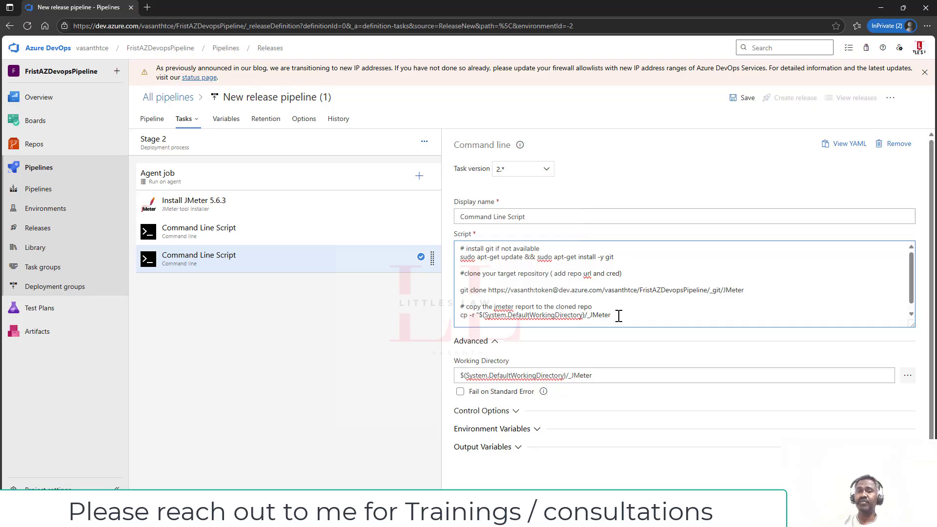
text(/repo)
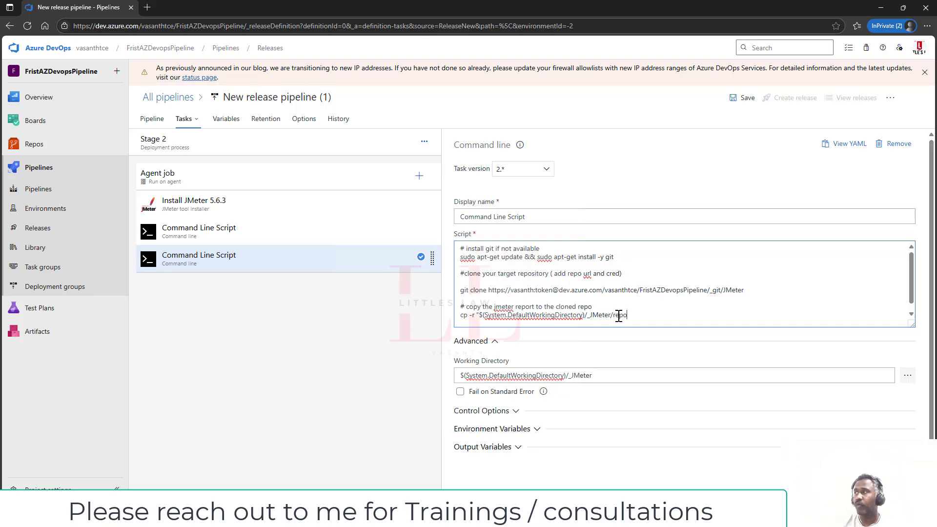
key(BackSpace)
key(BackSpace)
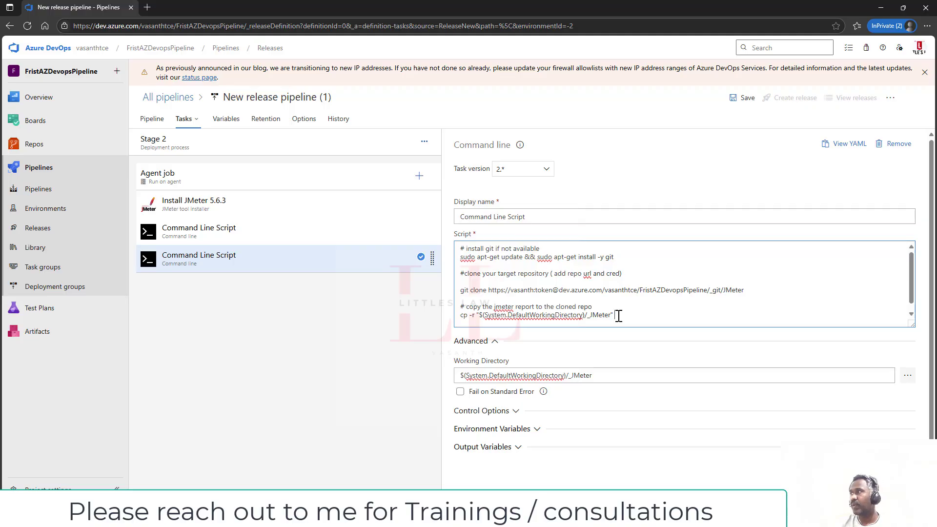
text(JMet)
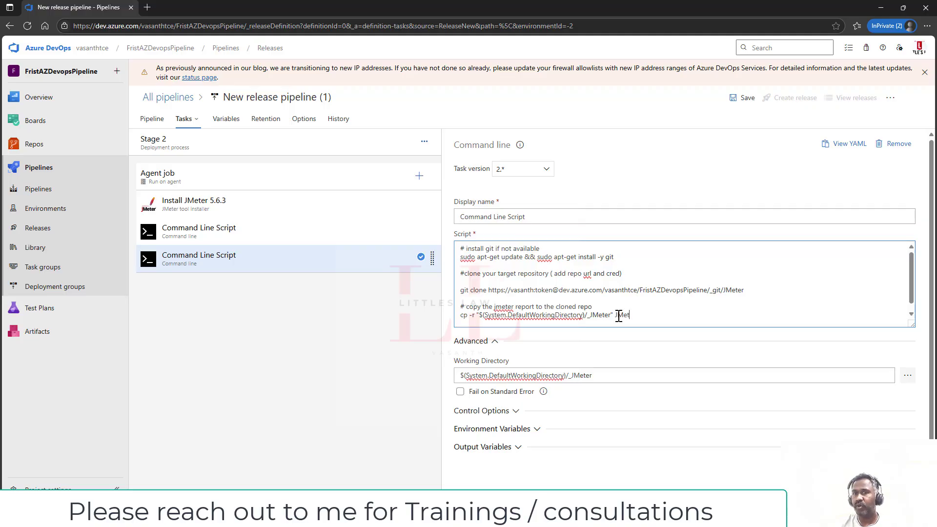
text(er)
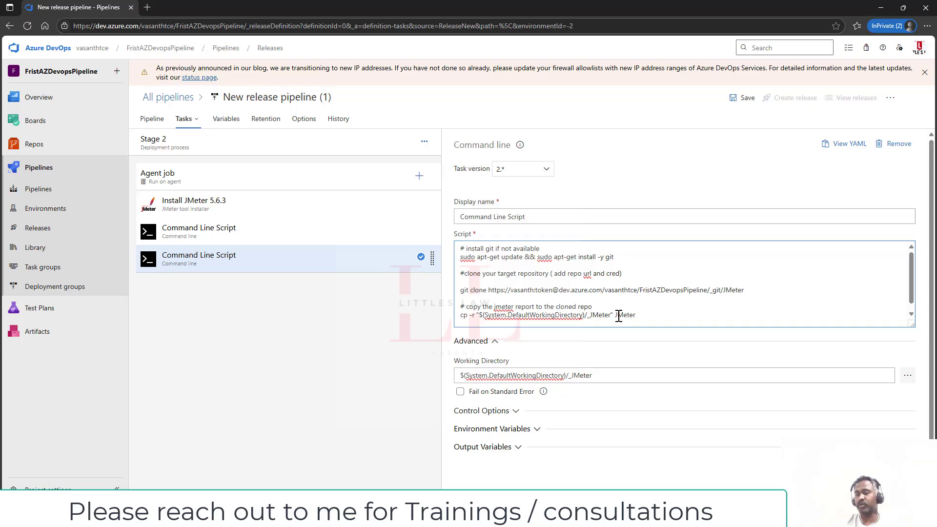
- Add a '# setup git identity' comment followed by 'cd JMeter'
key(Return)
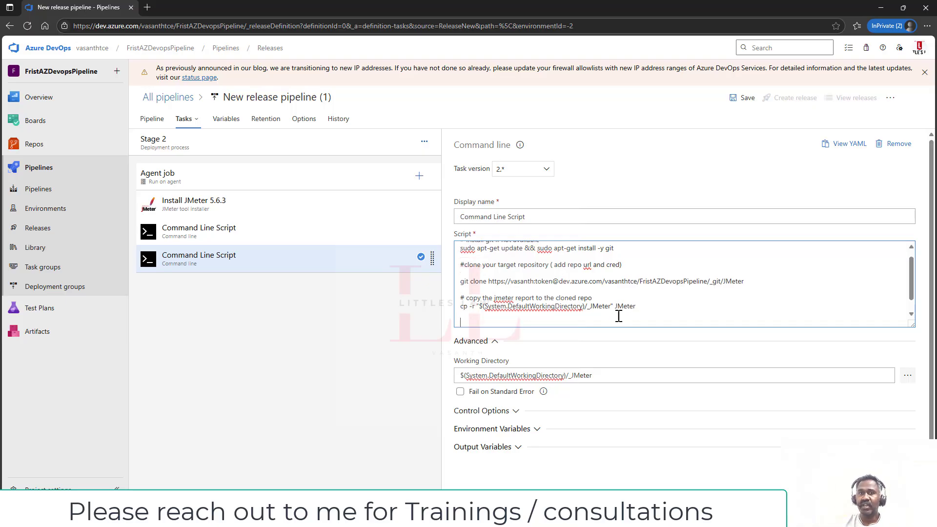
text(# setu)
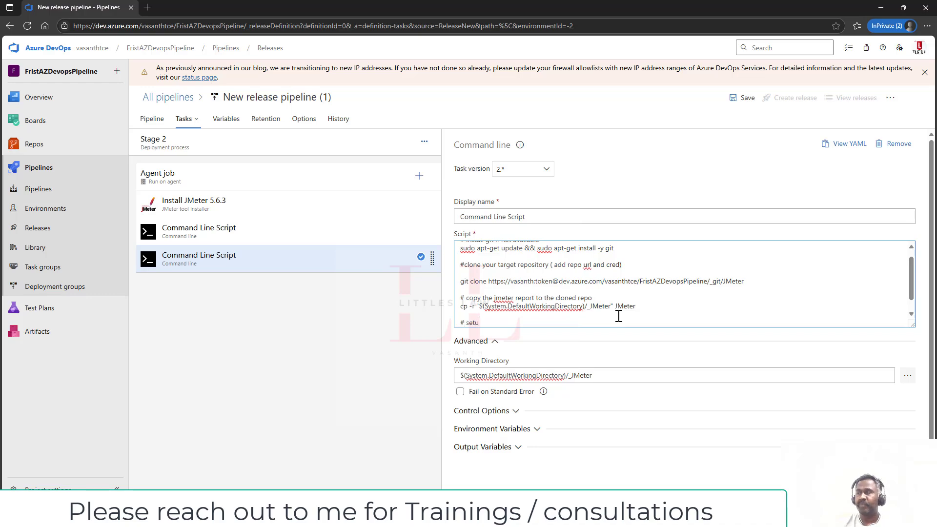
text(p git identity)
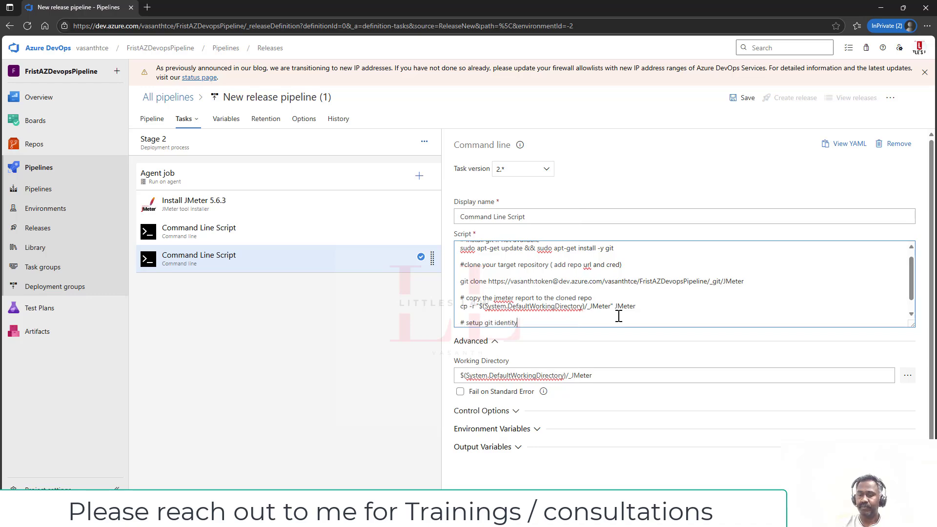
key(Return)
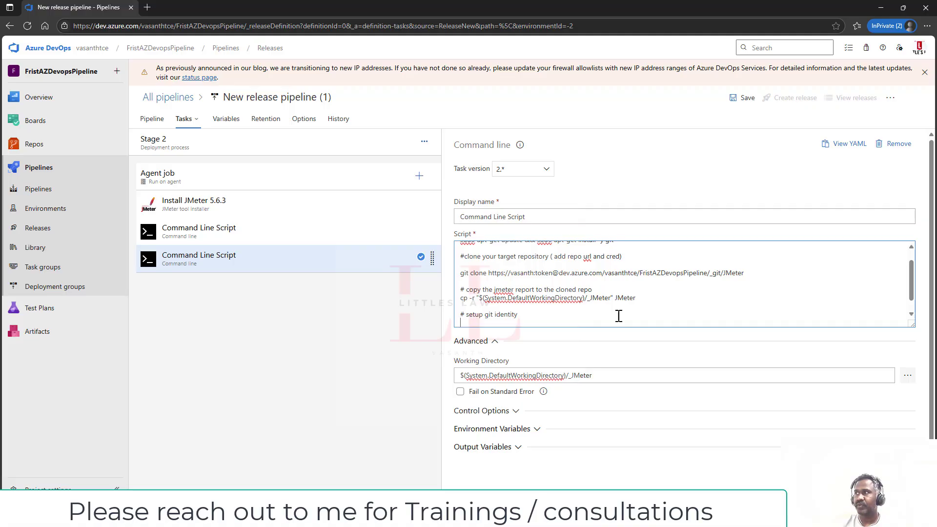
text(cd JM)
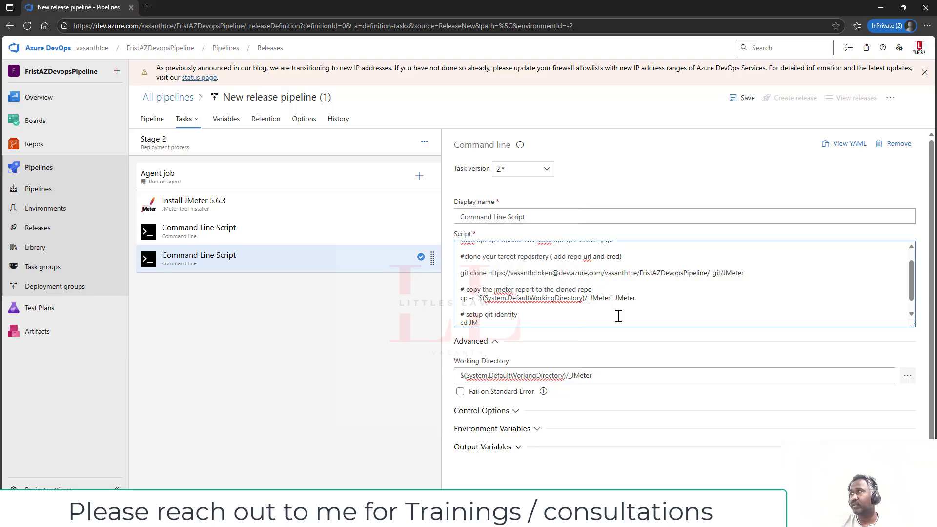
text(eter)
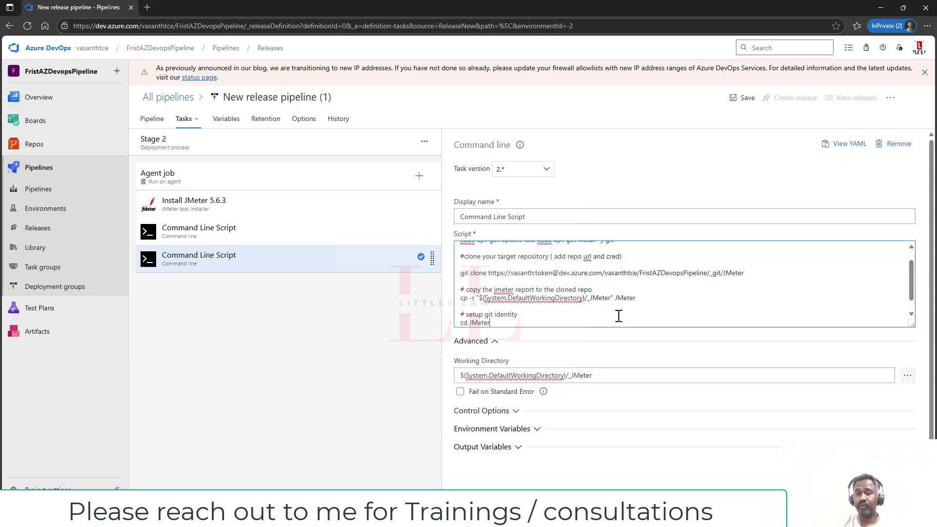
key(Return)
- Add git config lines setting the committer's e-mail address and user.name "AzureDevOps"
text(git )
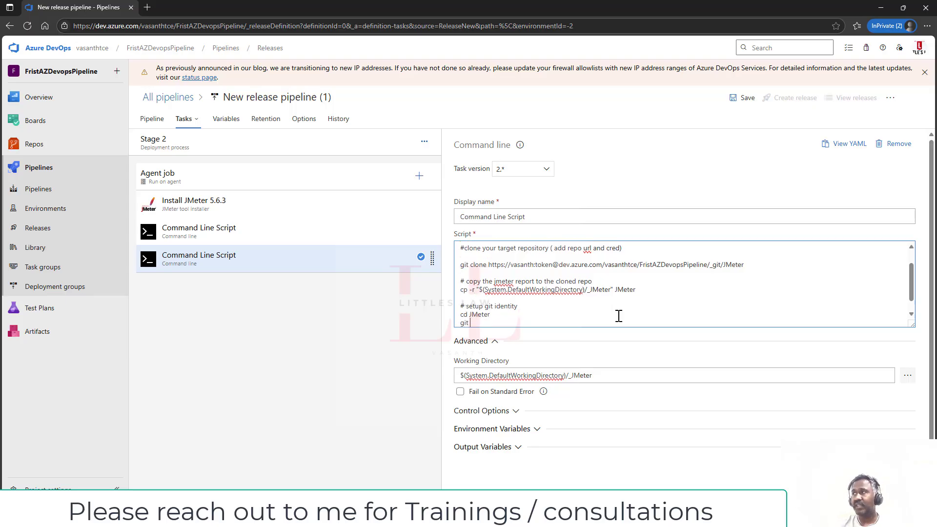
text(config)
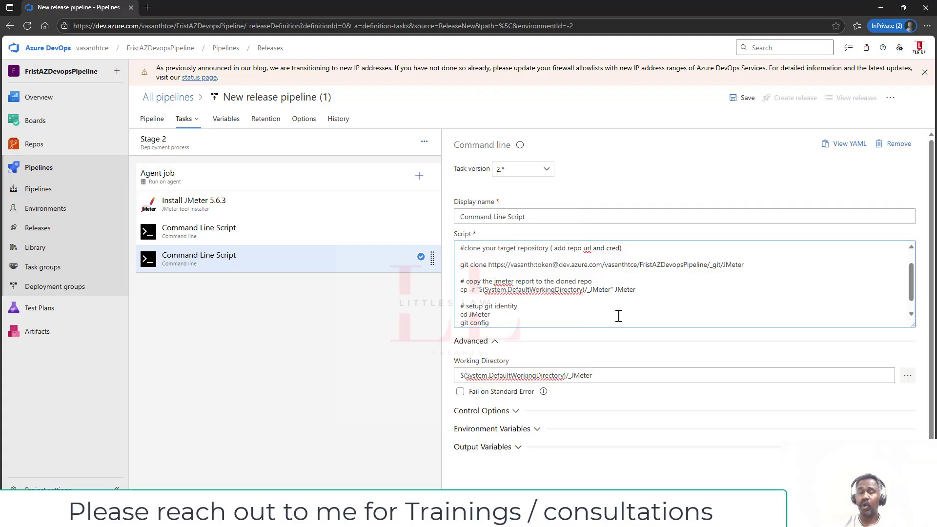
text( u)
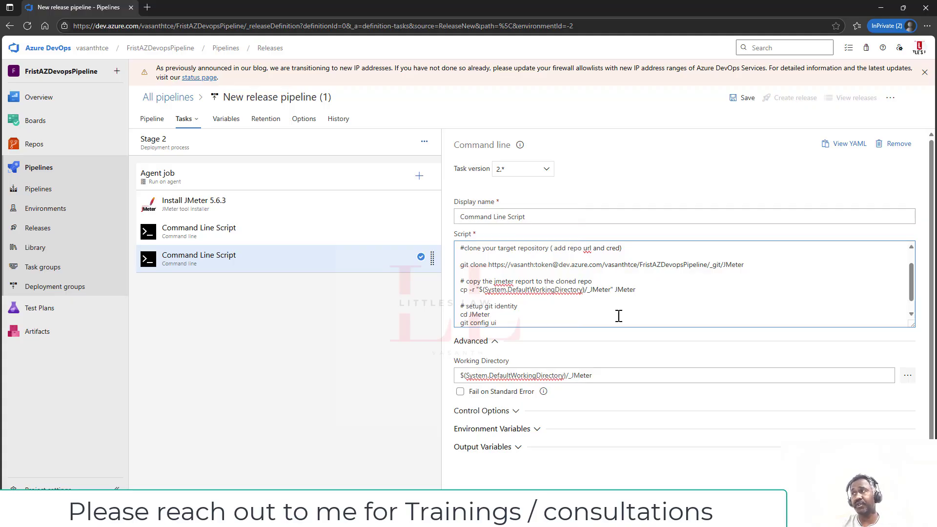
text(ser.e)
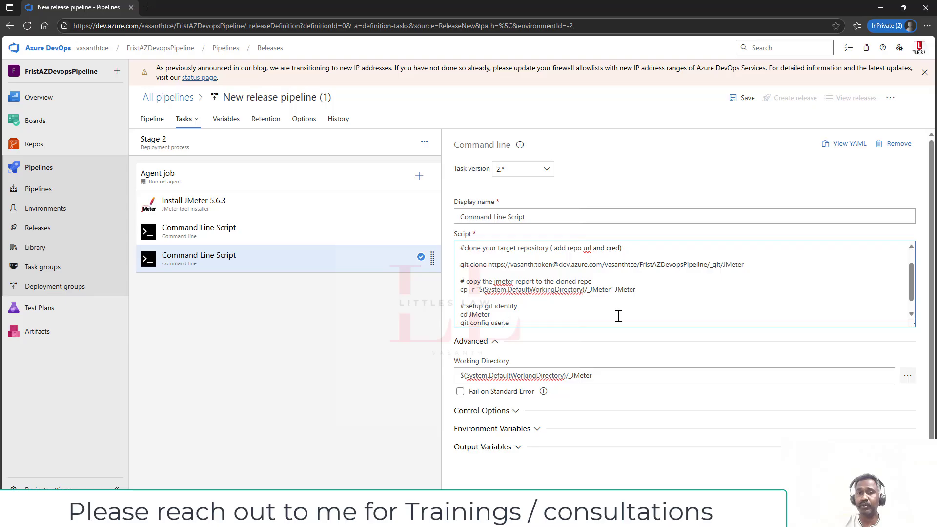
text(mail )
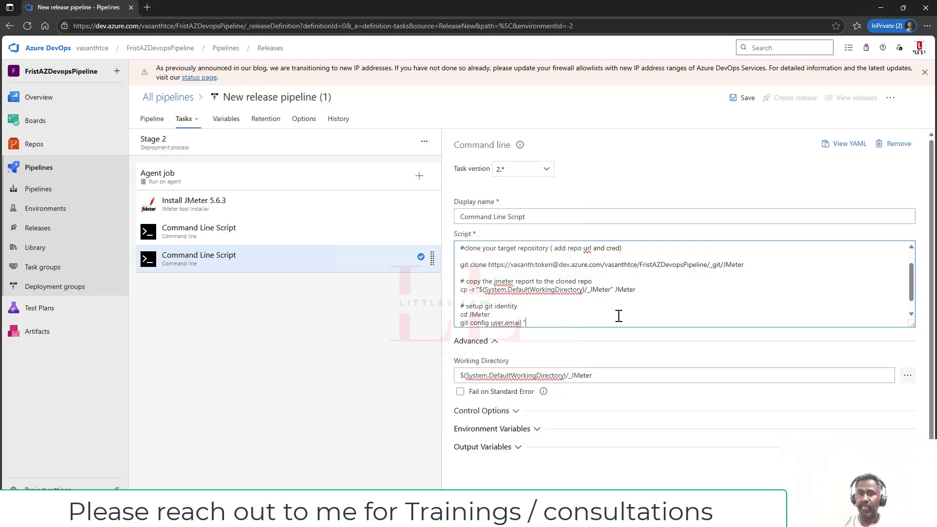
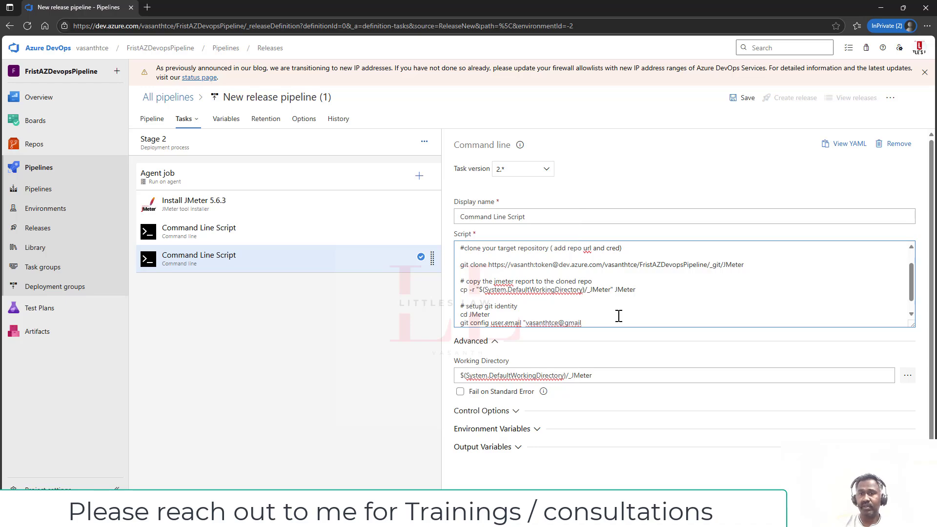
key(Return)
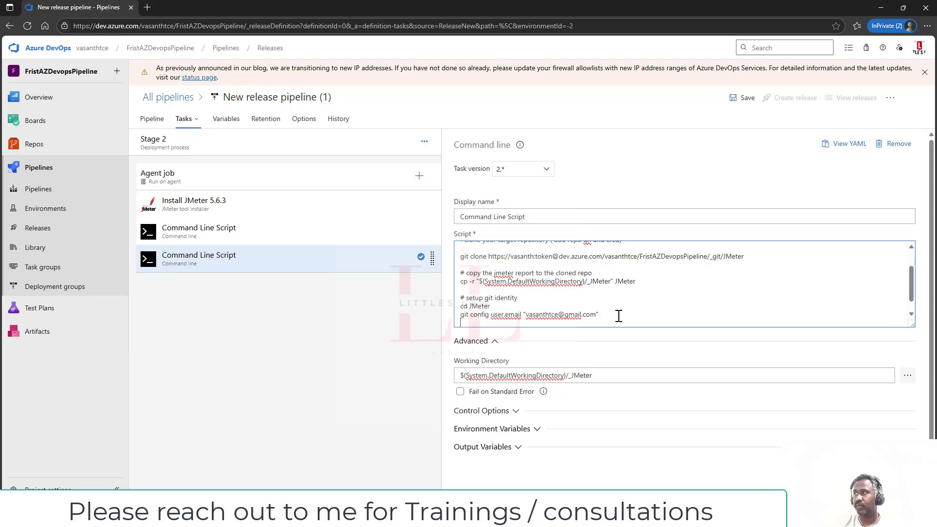
text(git con)
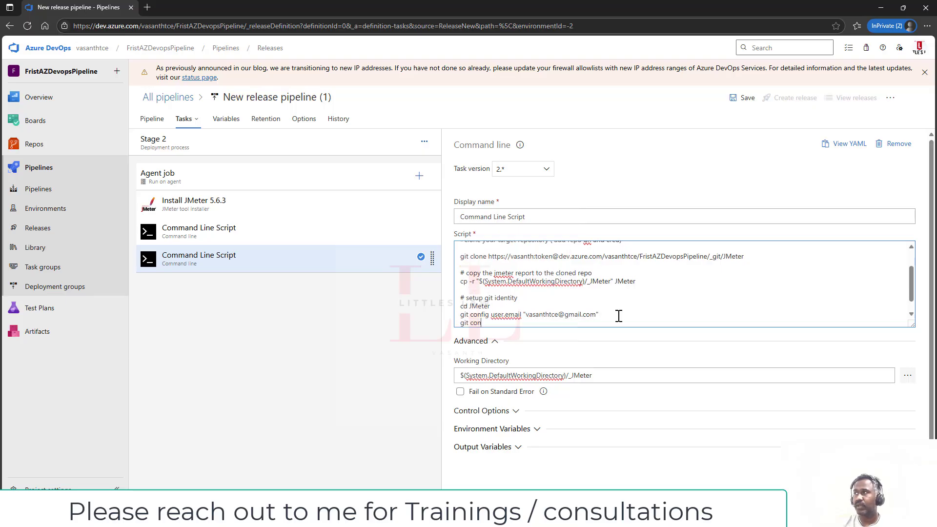
text(fig user.name)
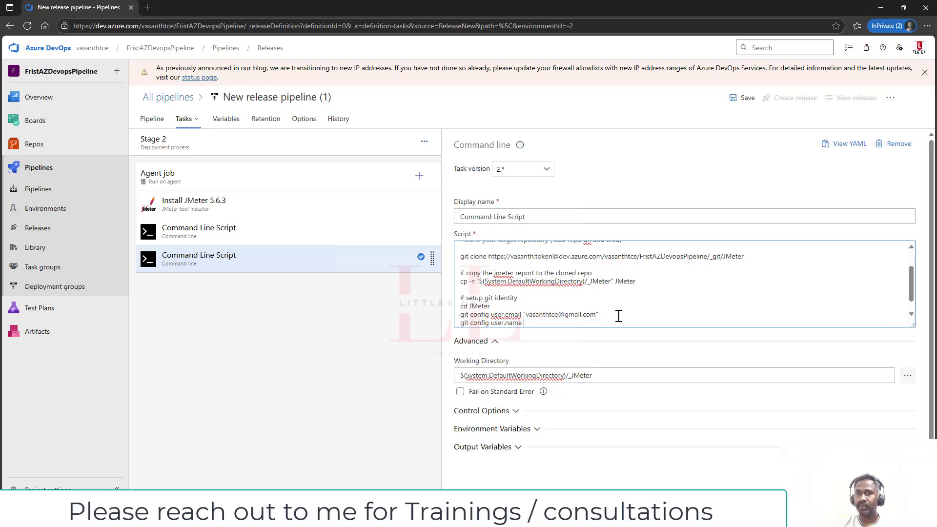
text( "Azur)
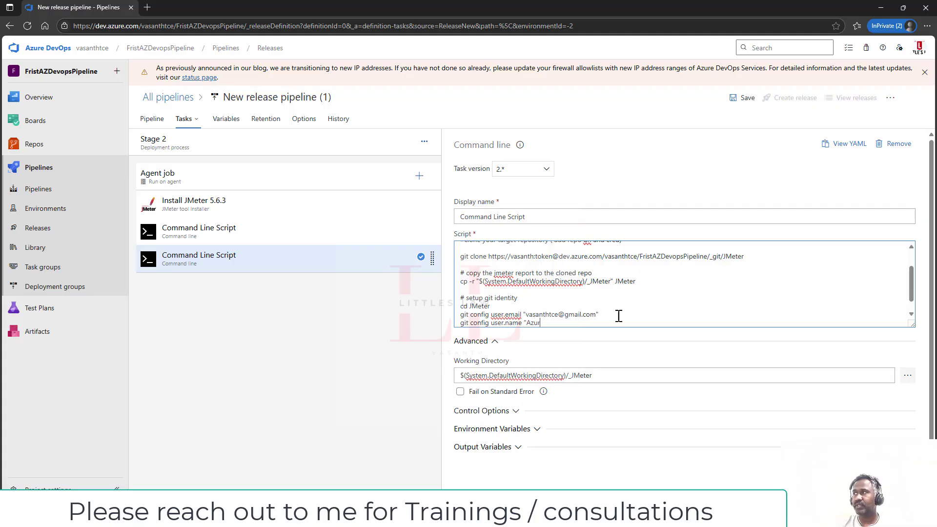
text(eDevOps")
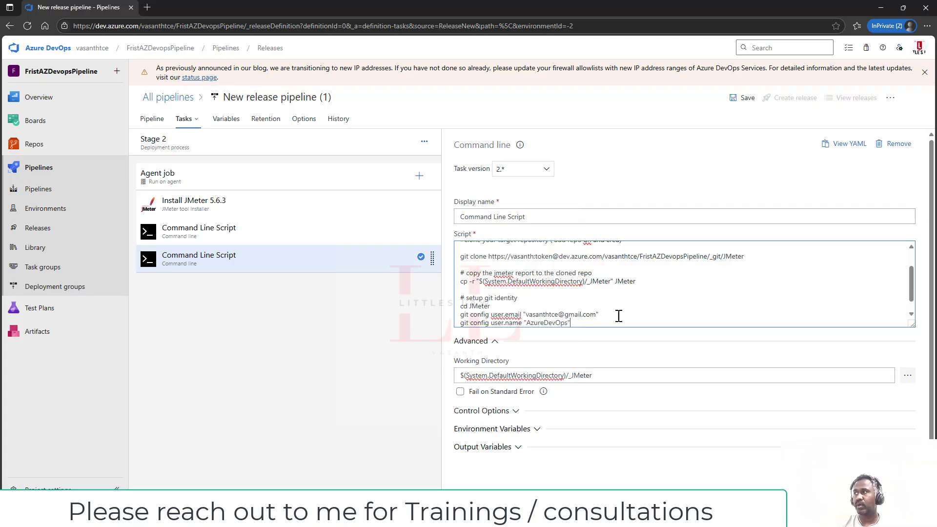
key(Return)
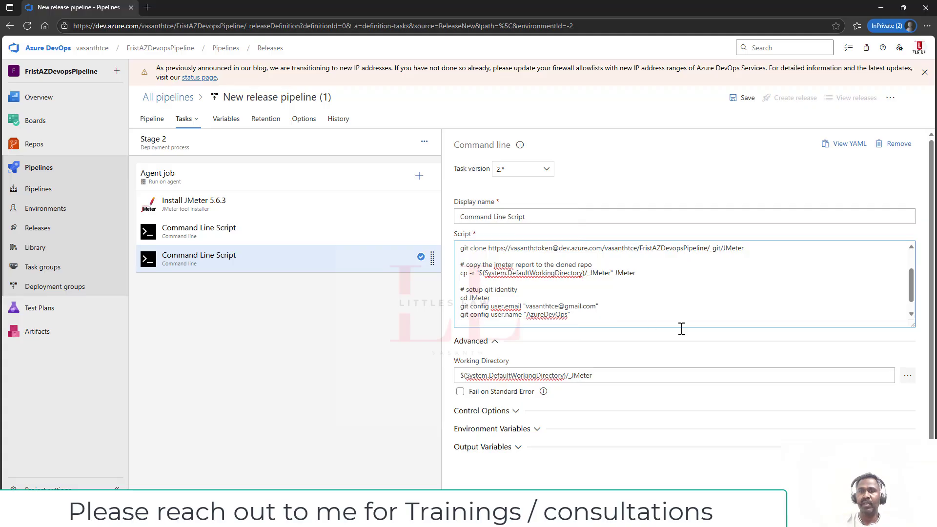
key(alt+Tab)
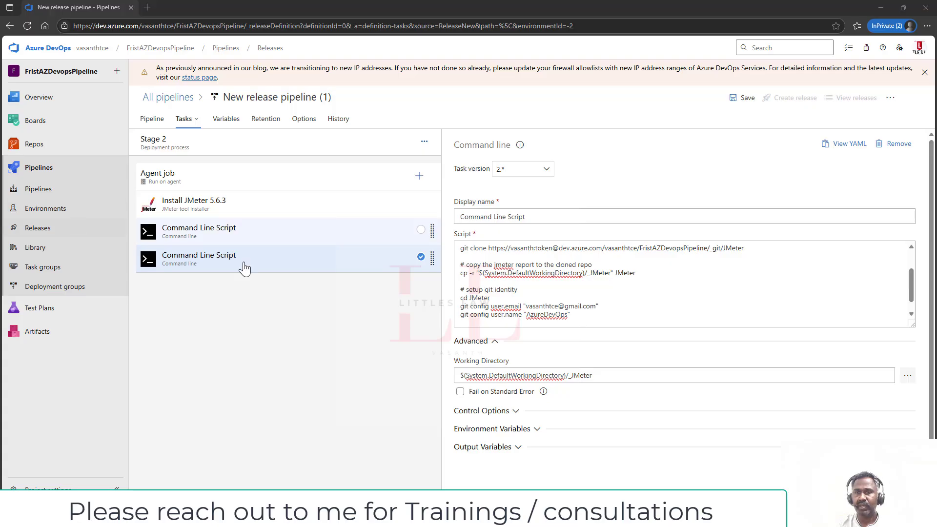
click(598, 315)
- Below the git identity settings, add the comment 'add, commit and push the report' and a git add line
key(Return)
key(Return)
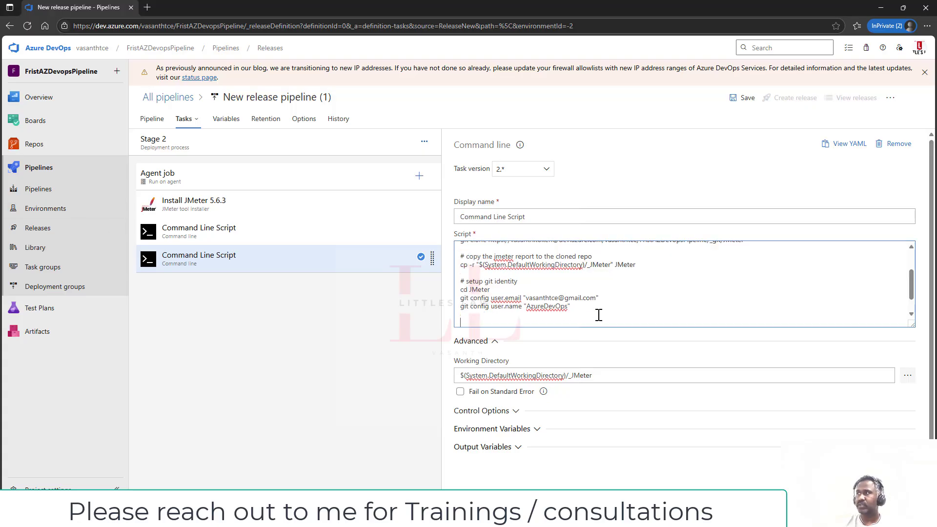
text(#)
key(Return)
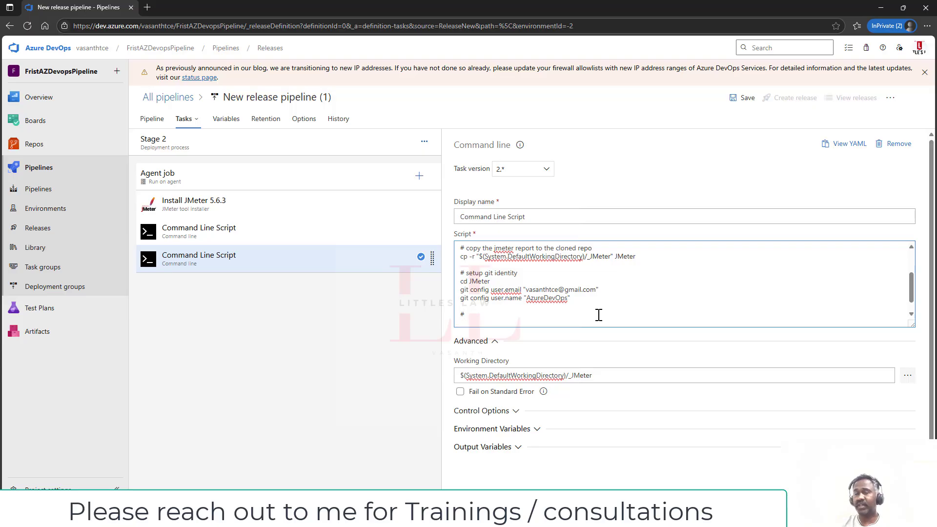
text(add, )
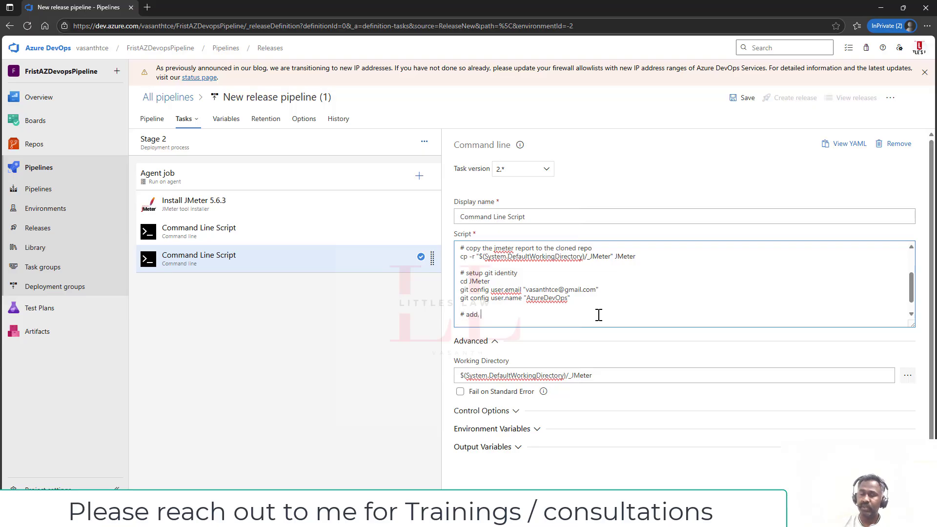
text(commit a)
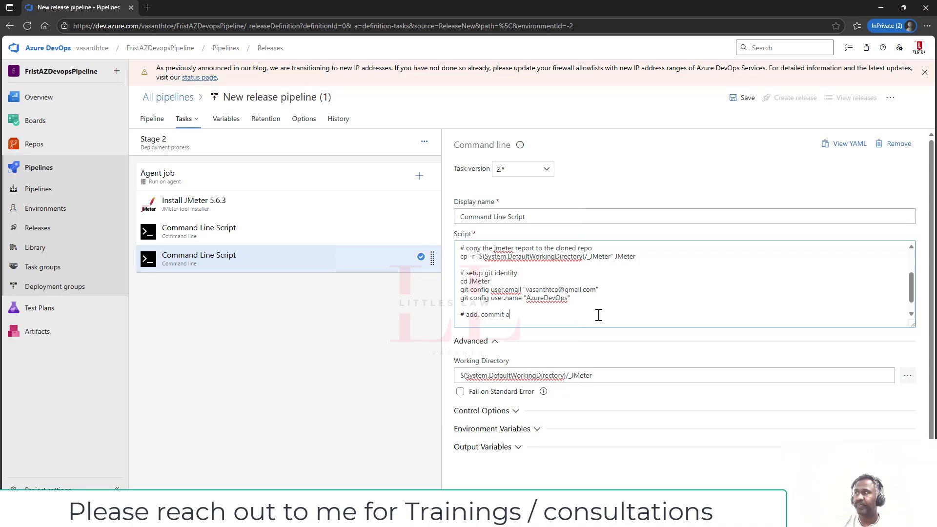
text(nd push the rp)
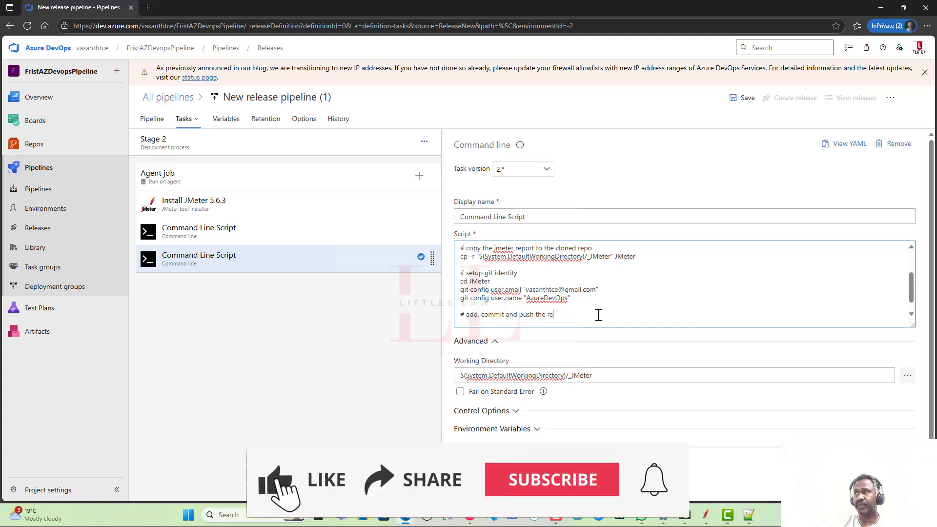
text(por)
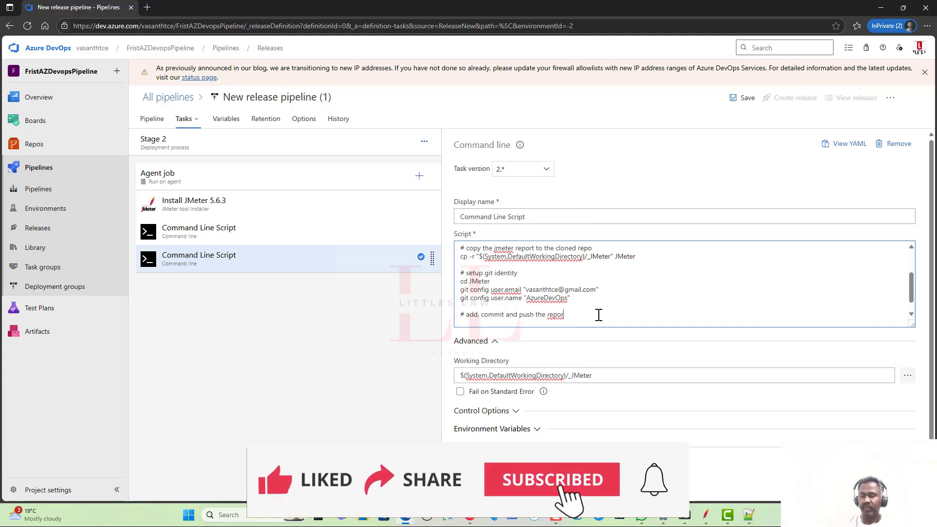
text(t)
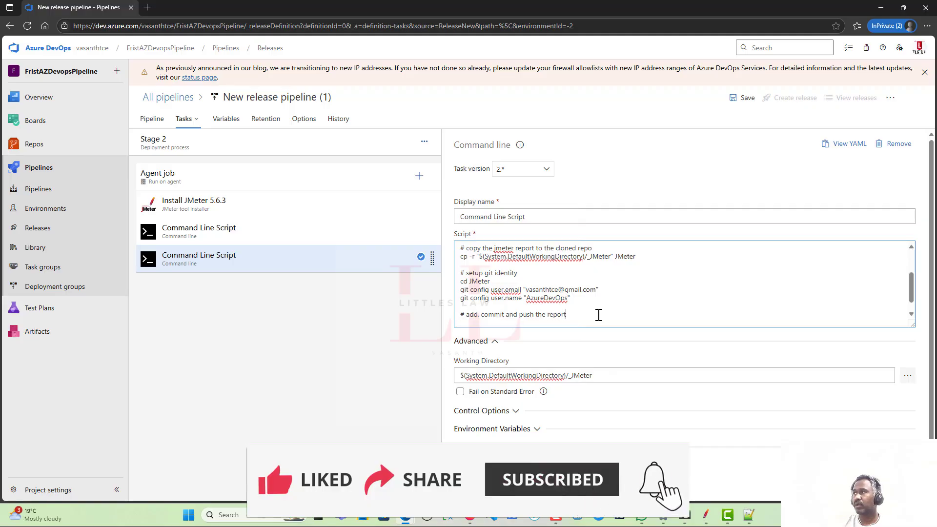
key(Return)
text(git )
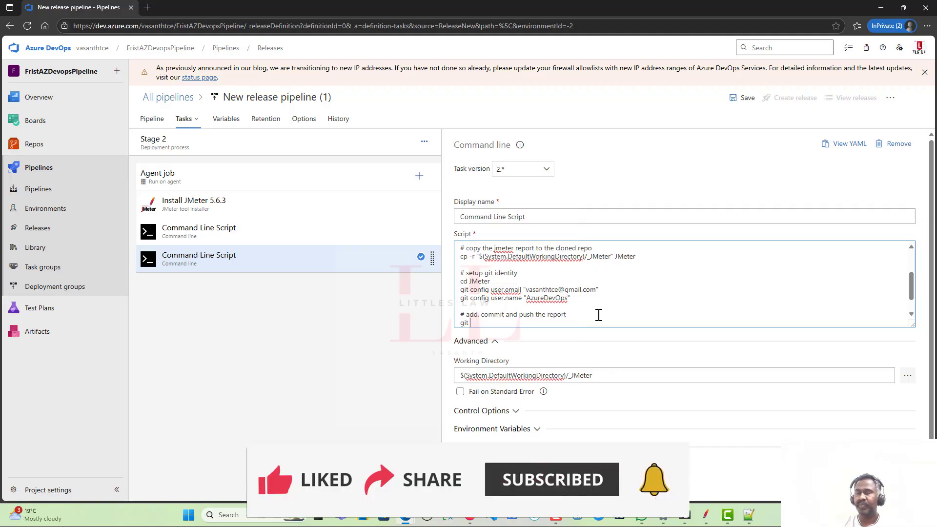
text(add report)
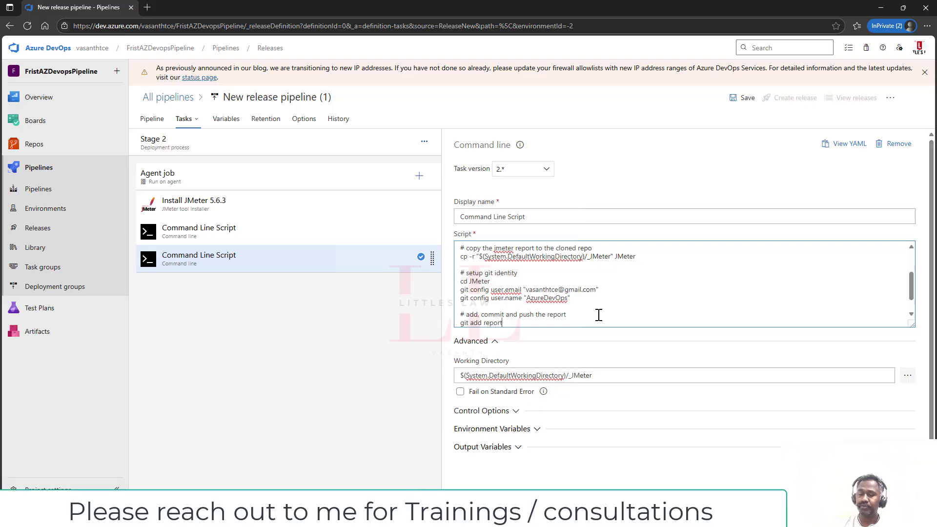
key(Return)
key(BackSpace)
key(BackSpace)
key(BackSpace)
key(BackSpace)
key(BackSpace)
key(BackSpace)
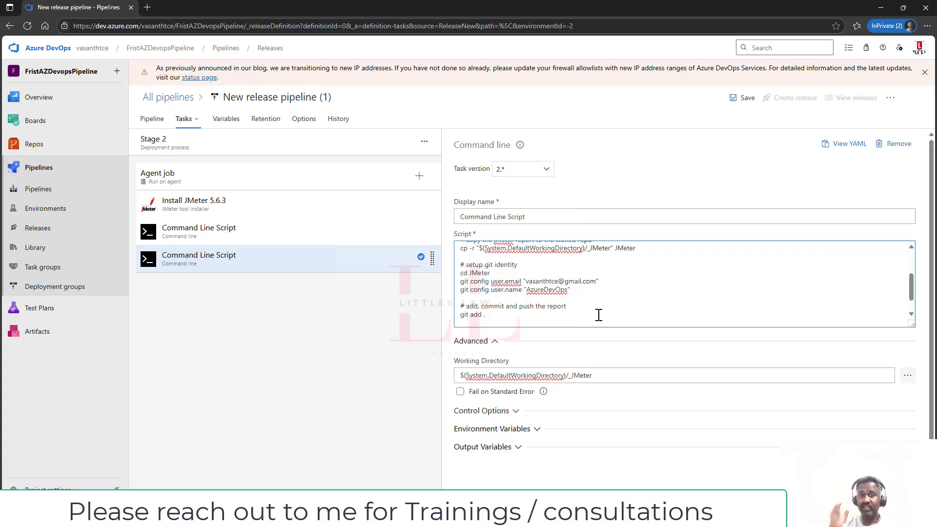
- Append git commit -m "Add JMeter report $(date)" and git push origin main to the script
text(git commi)
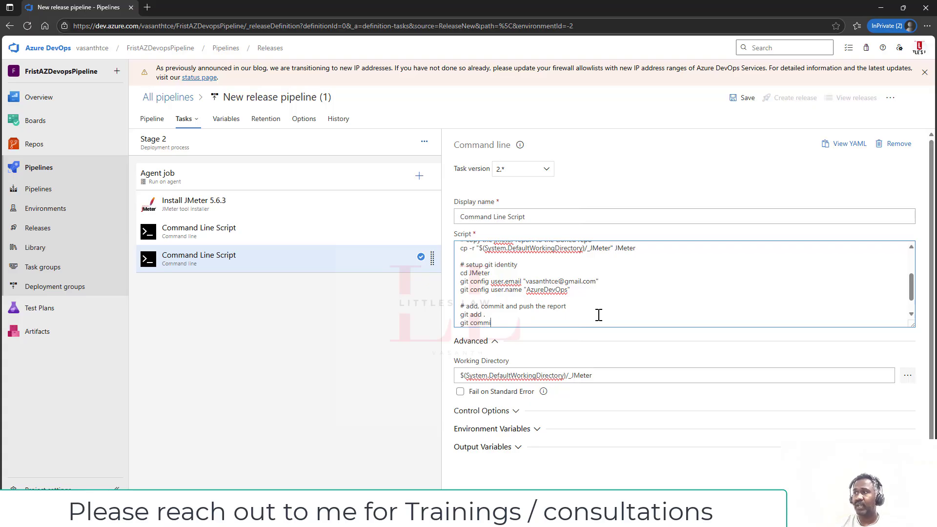
text(t -m)
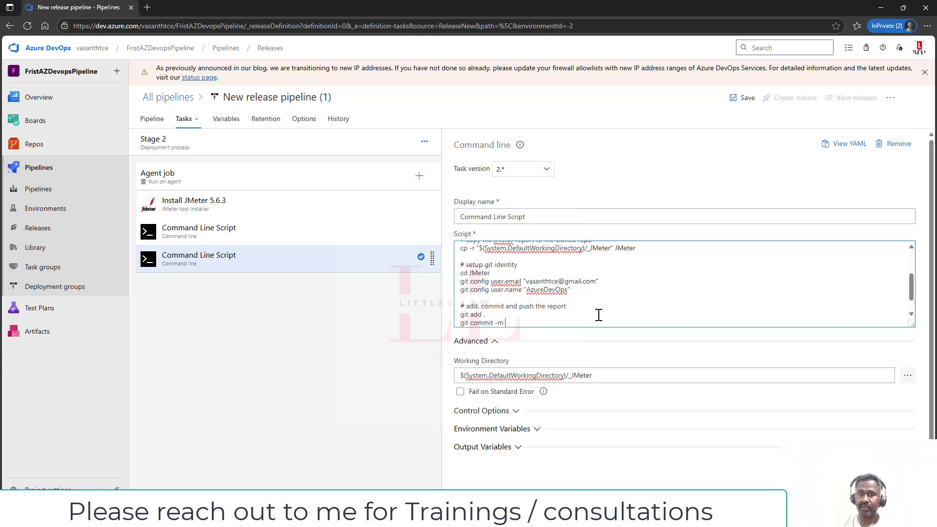
text( "Add)
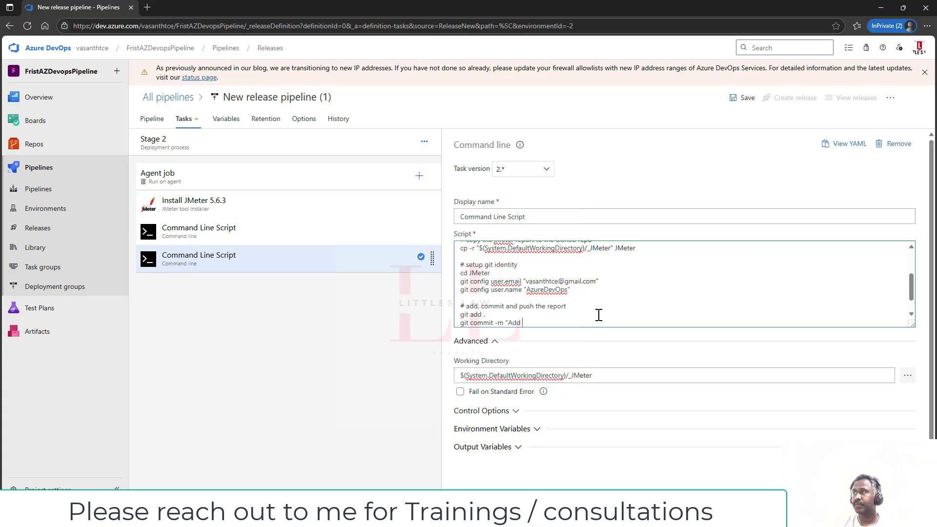
text( JMeter repo)
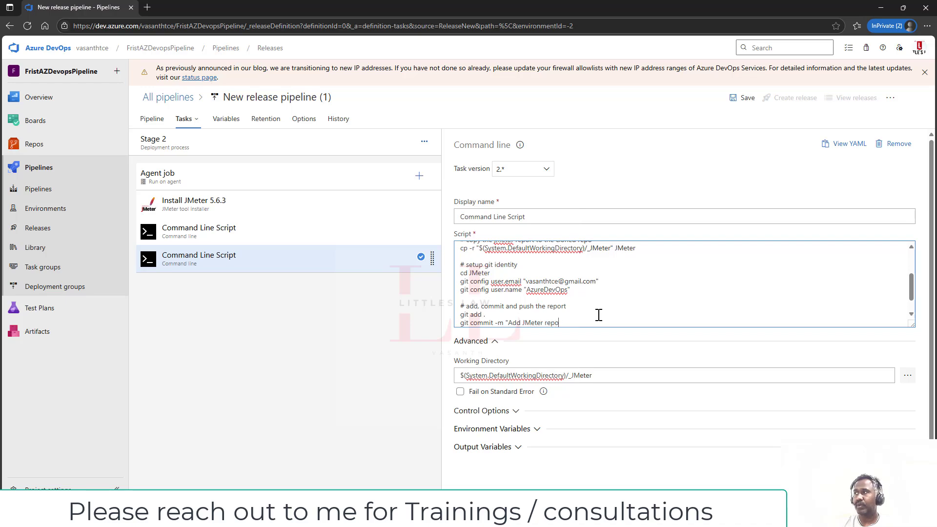
text(rt $)
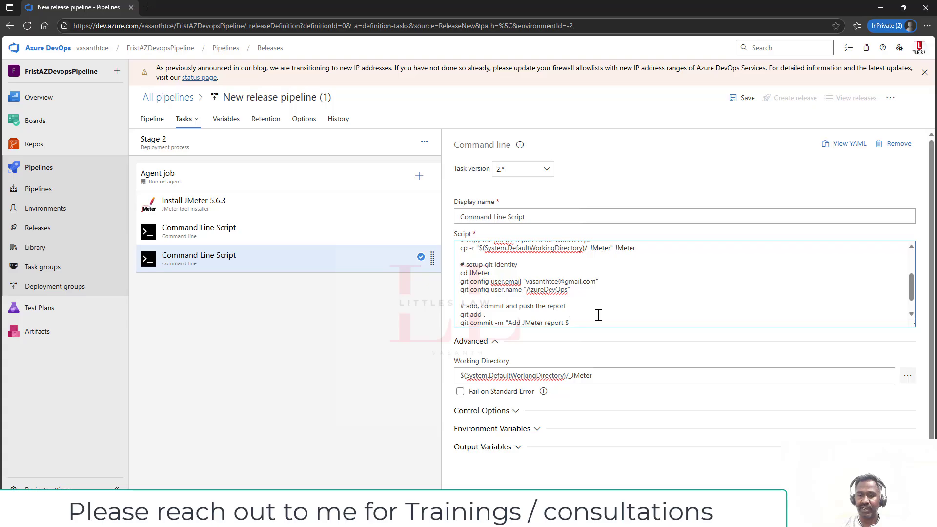
text((date)
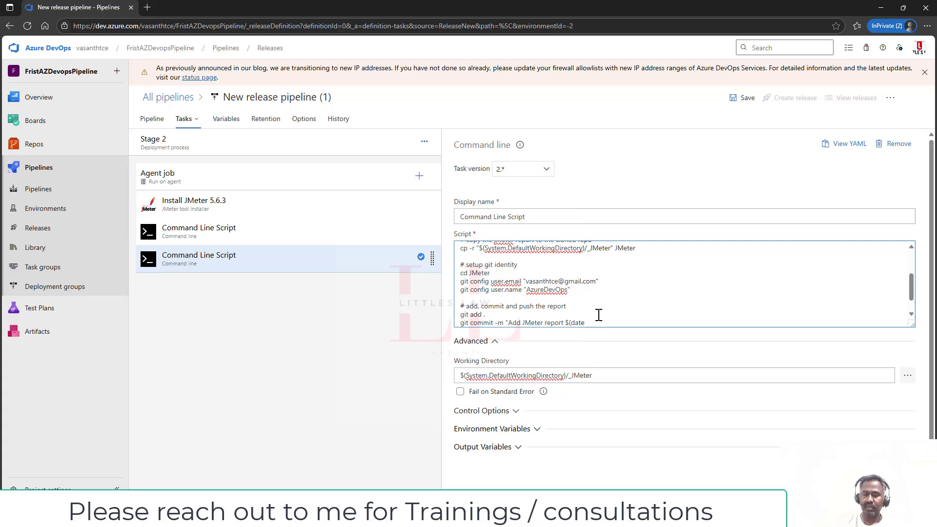
text()")
key(Return)
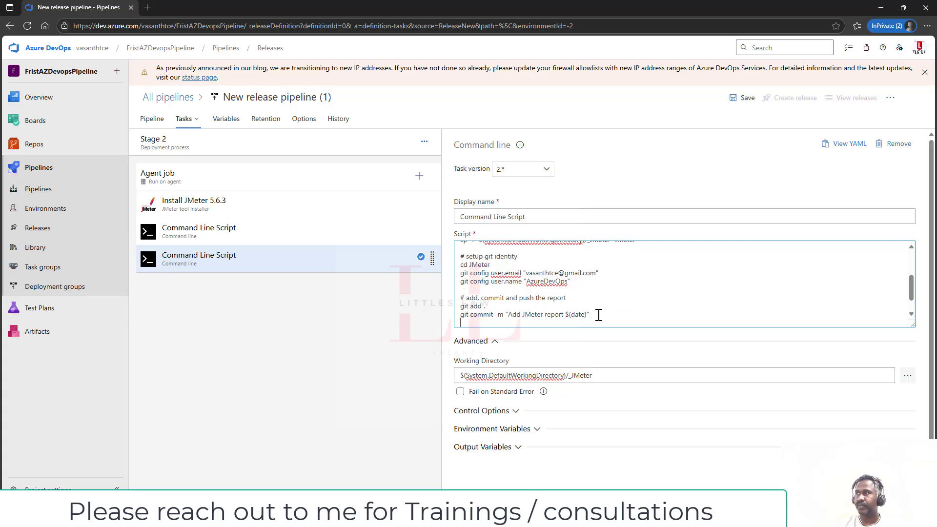
text(git pus)
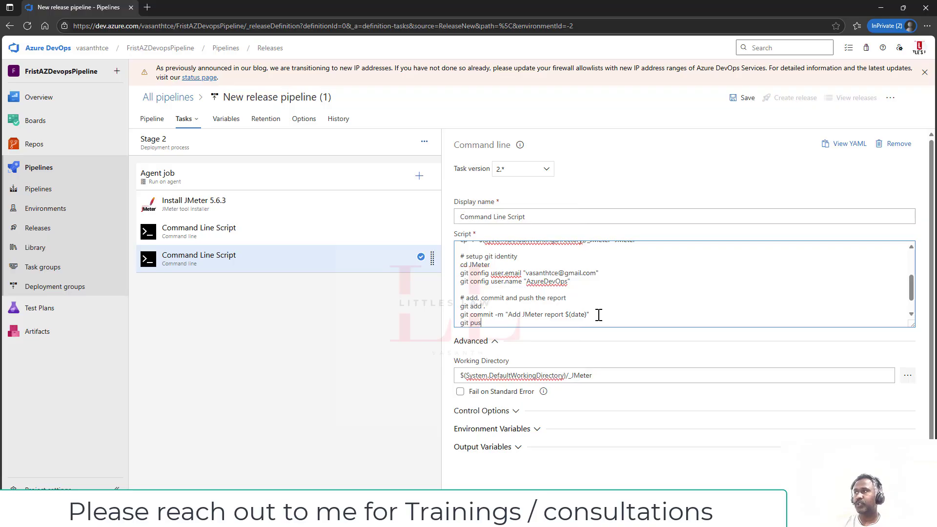
text(h origin main)
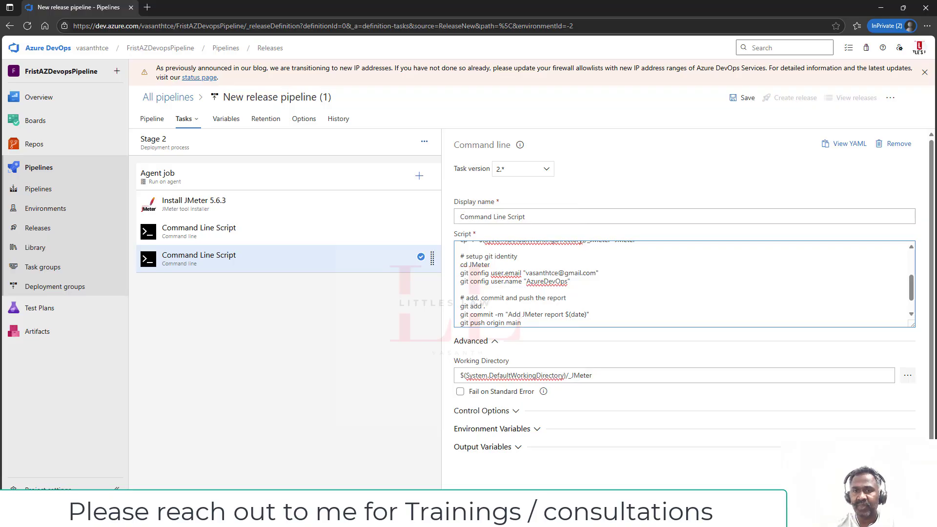
key(alt+Tab)
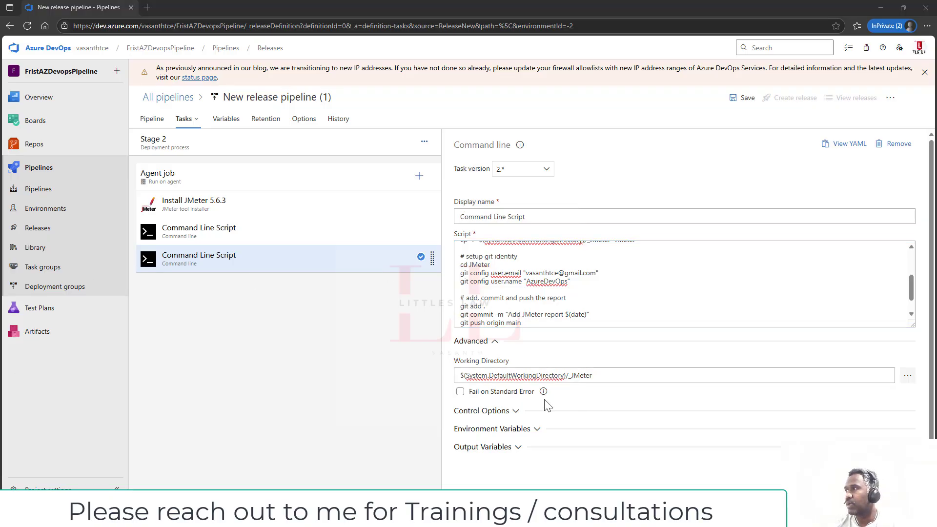
- Expand the task's Control Options, Environment Variables and Output Variables sections
click(517, 411)
scroll(529, 401, down, 2)
click(525, 424)
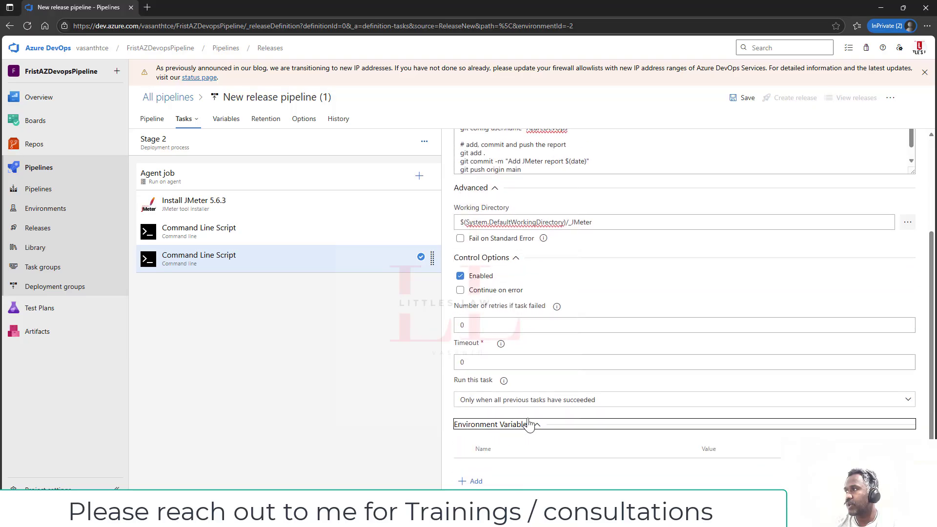
click(496, 490)
scroll(531, 440, down, 2)
scroll(530, 436, up, 1)
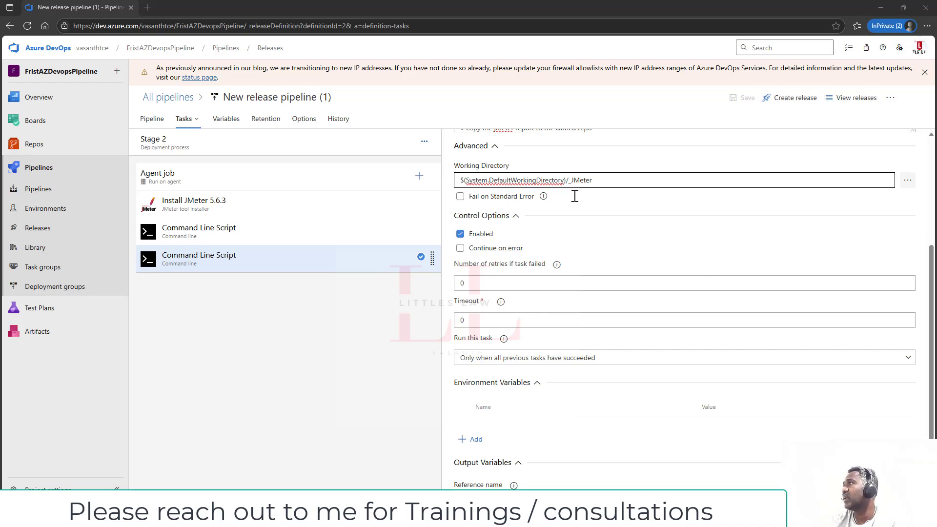
- Create Release-1 and open its progress page
click(795, 98)
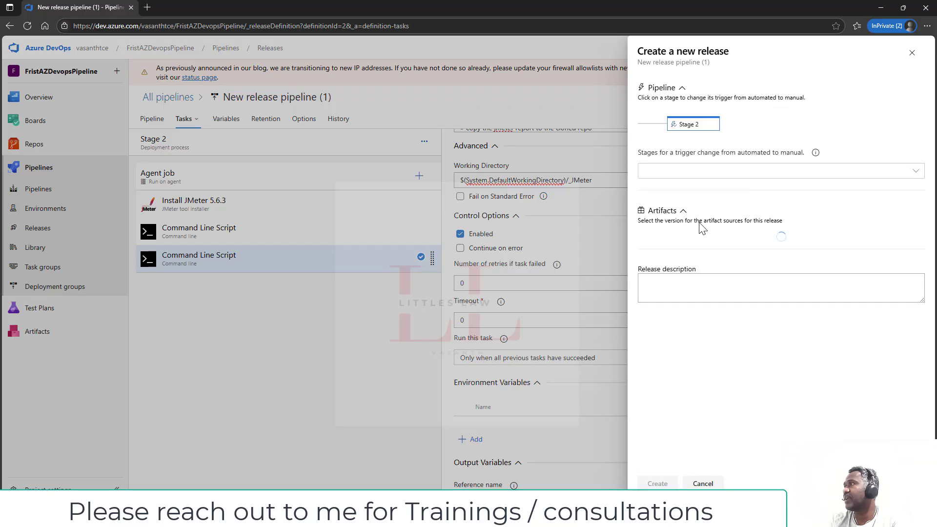
click(658, 484)
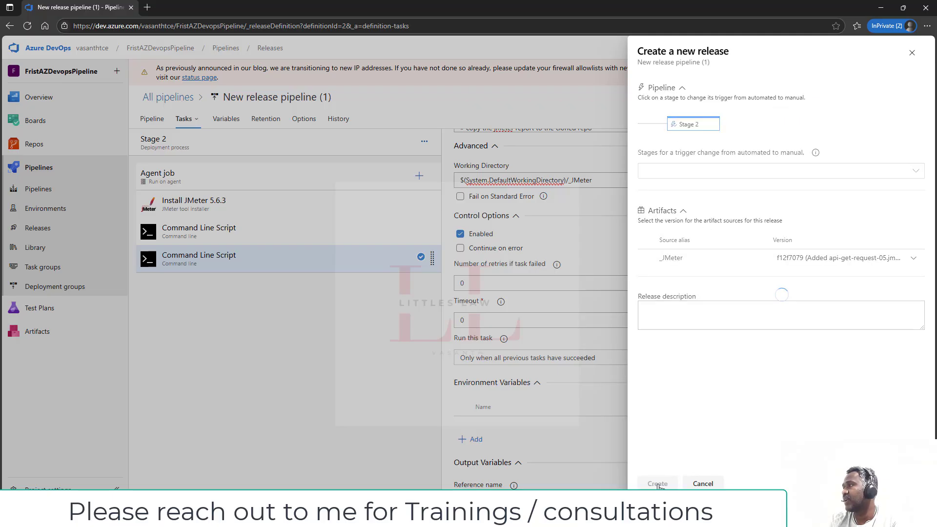
click(184, 125)
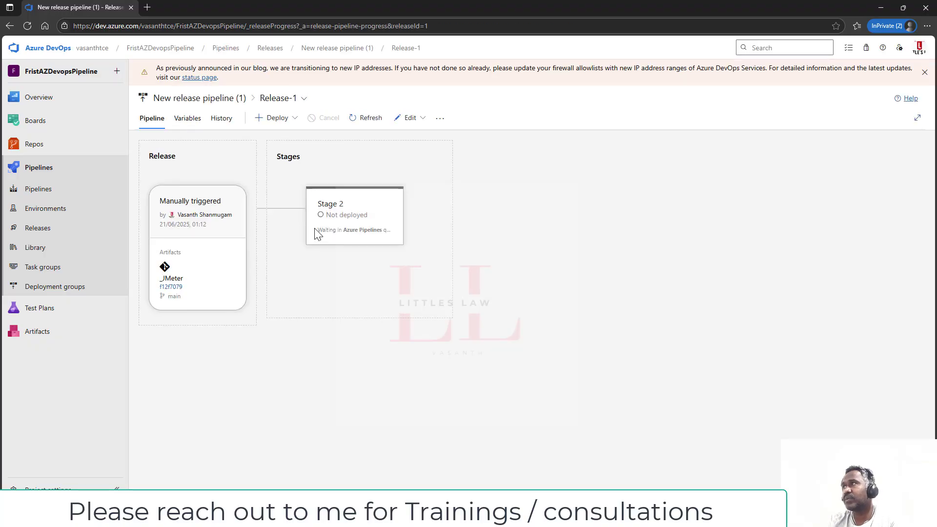
- Read Release-1's failed Stage 2 Agent job log, then reopen the release pipeline editor
click(376, 256)
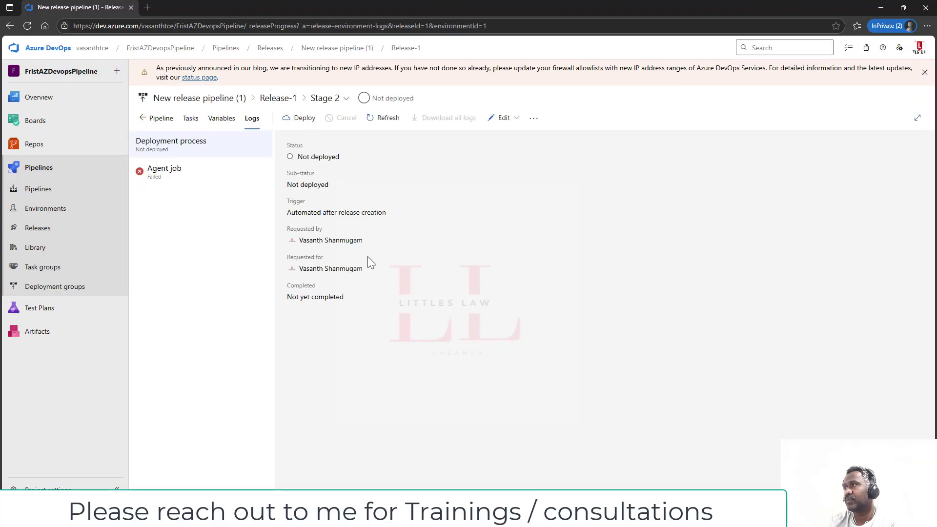
click(184, 174)
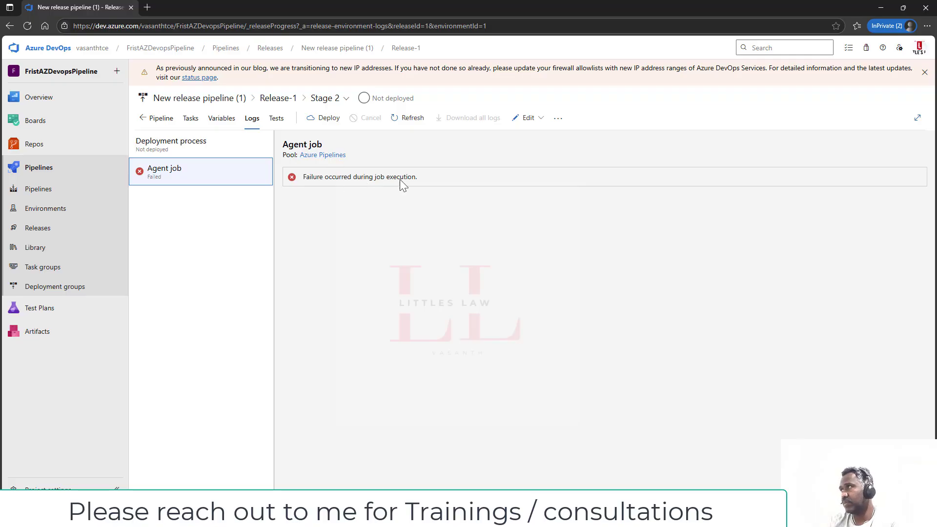
click(518, 120)
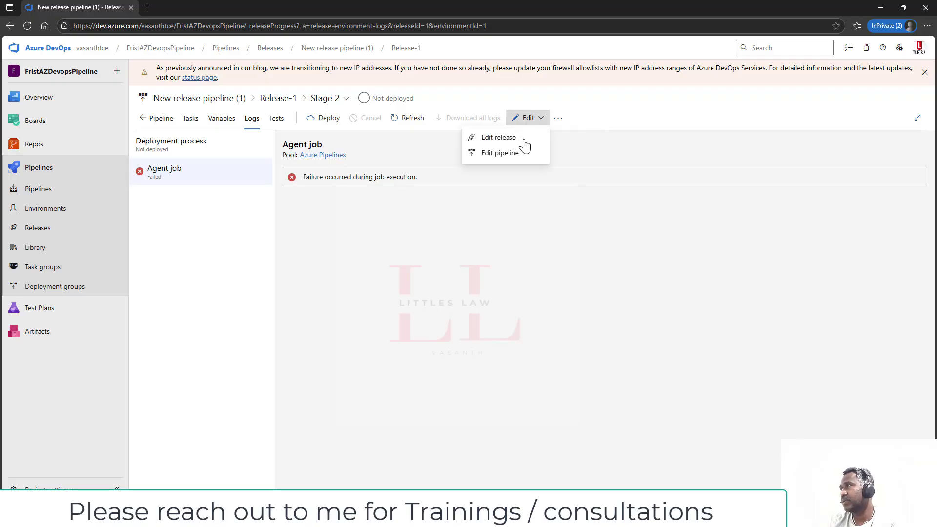
click(520, 139)
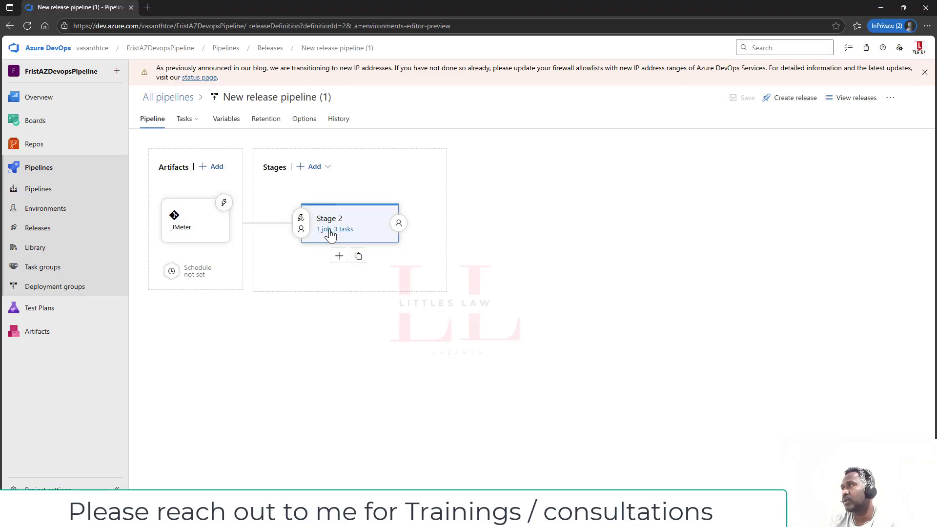
- Change Stage 2's Agent job specification from ubuntu-22.04 to ubuntu-24.04
click(327, 231)
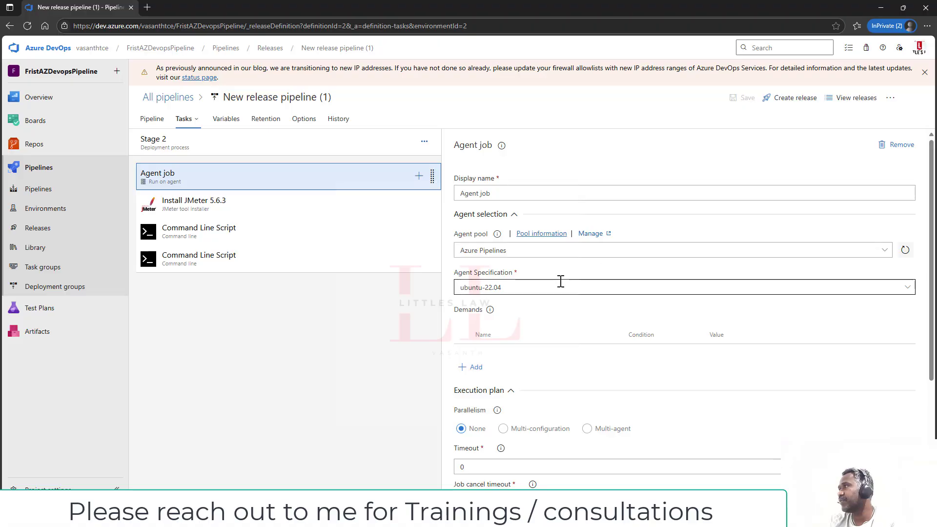
click(908, 287)
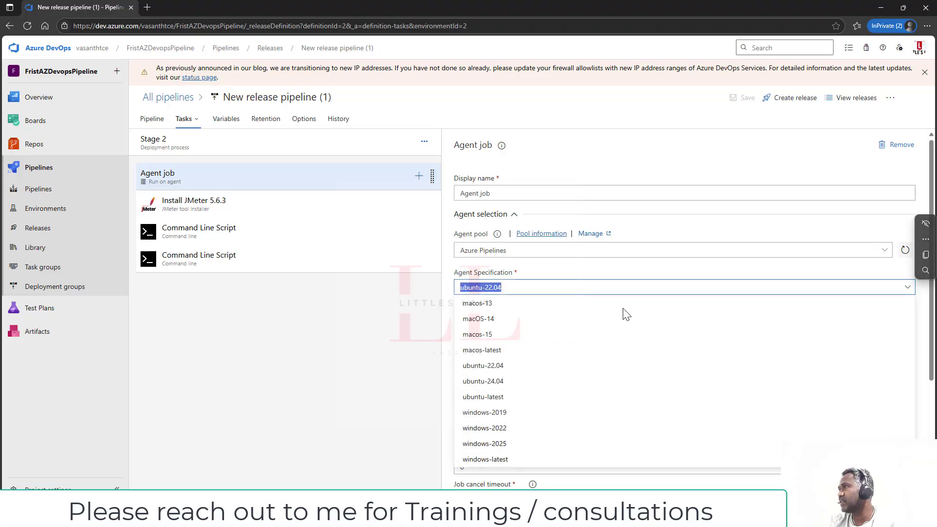
click(518, 373)
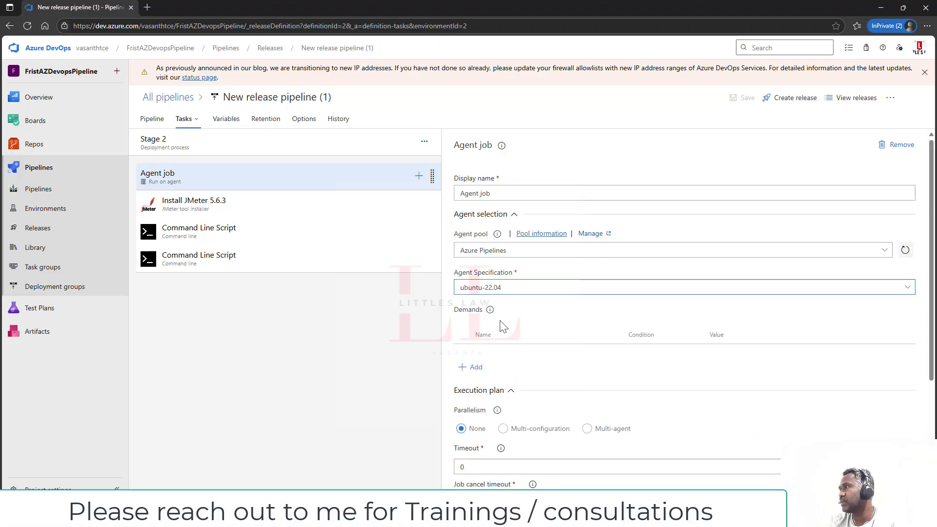
click(906, 289)
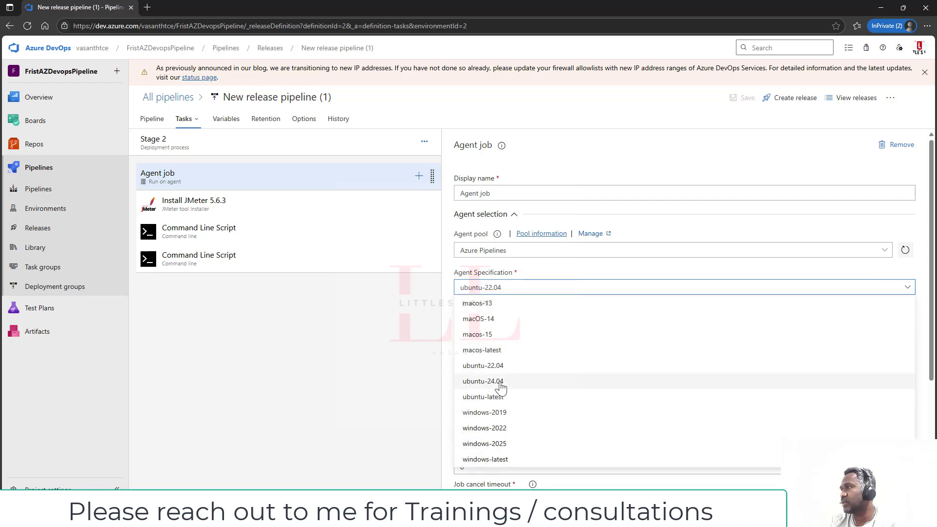
click(485, 381)
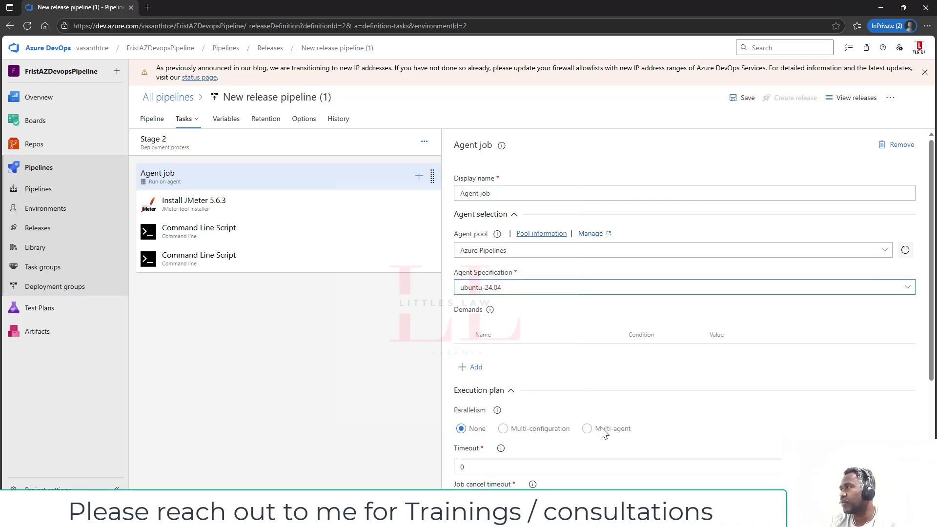
- Save the pipeline, create Release-2 and open its progress page
click(746, 100)
click(513, 309)
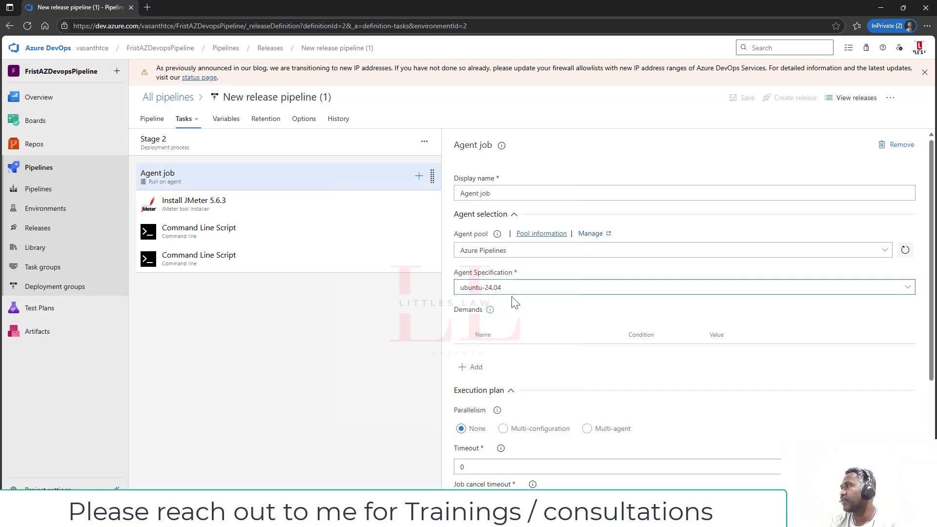
click(805, 101)
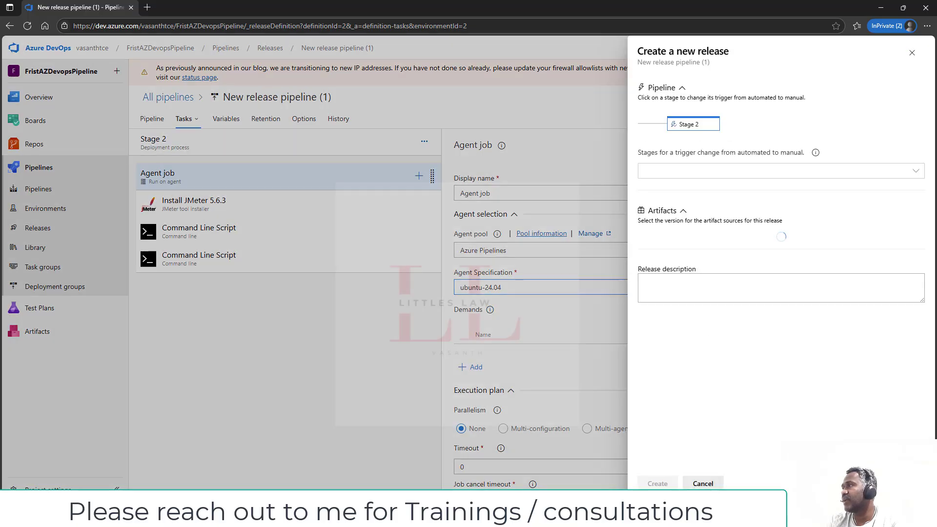
click(658, 483)
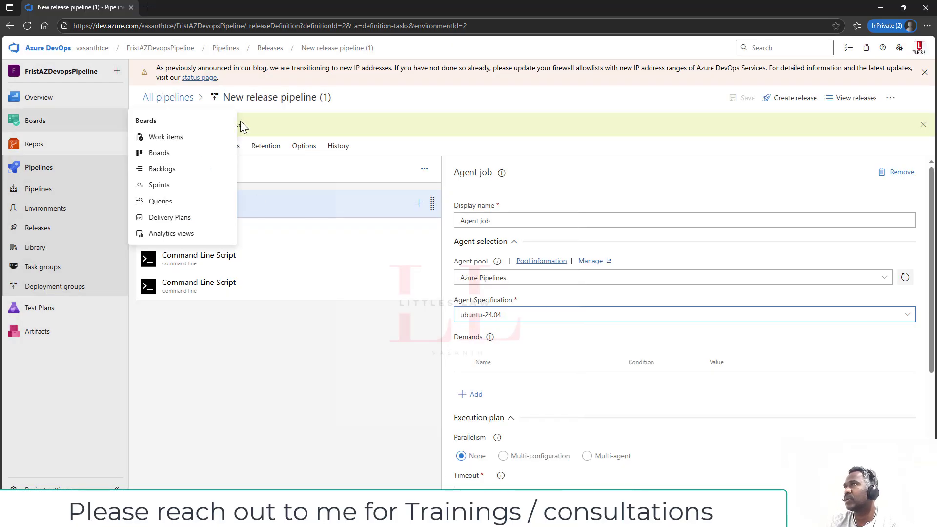
click(183, 125)
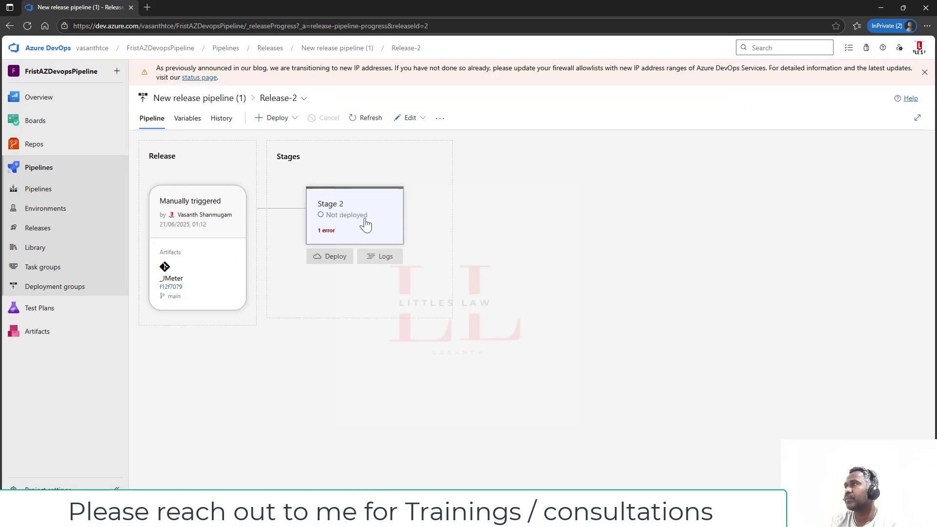
- Redeploy Release-2's Stage 2, refresh, and inspect the Agent job's error details
click(386, 256)
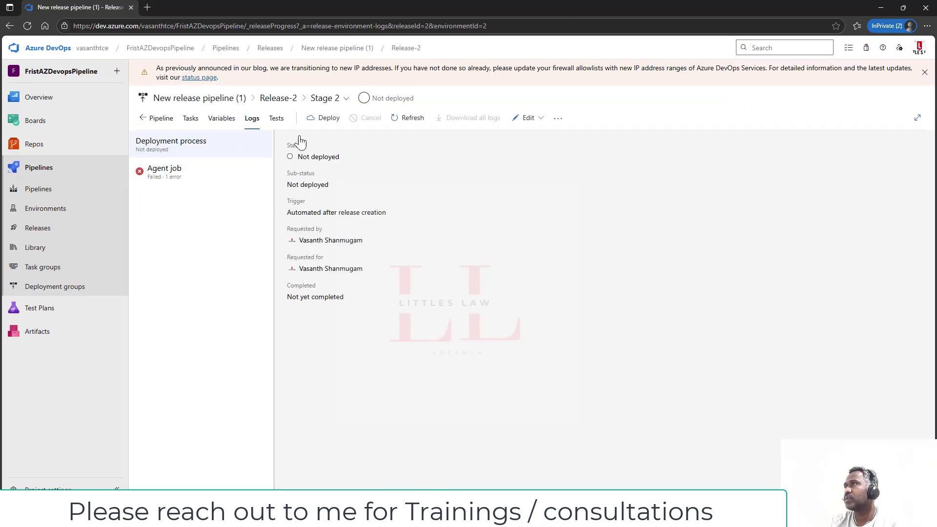
click(324, 119)
click(654, 292)
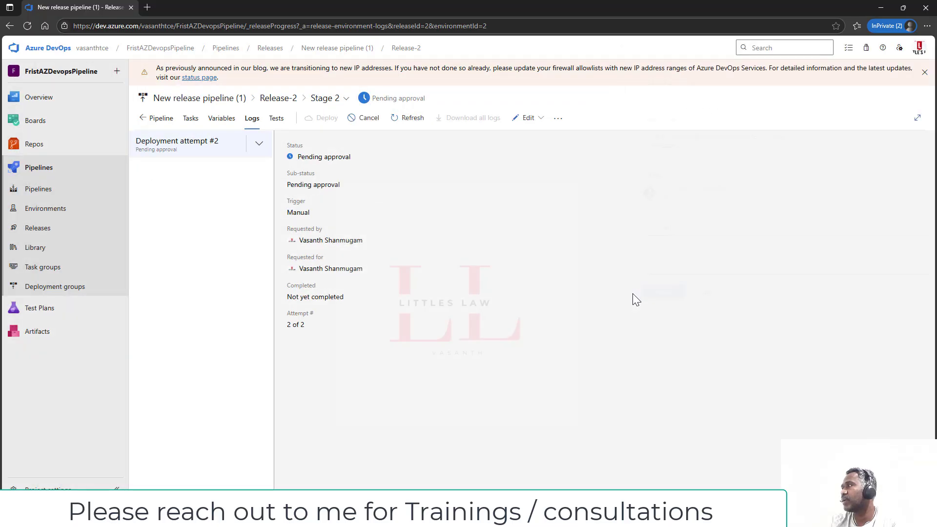
click(394, 118)
click(188, 172)
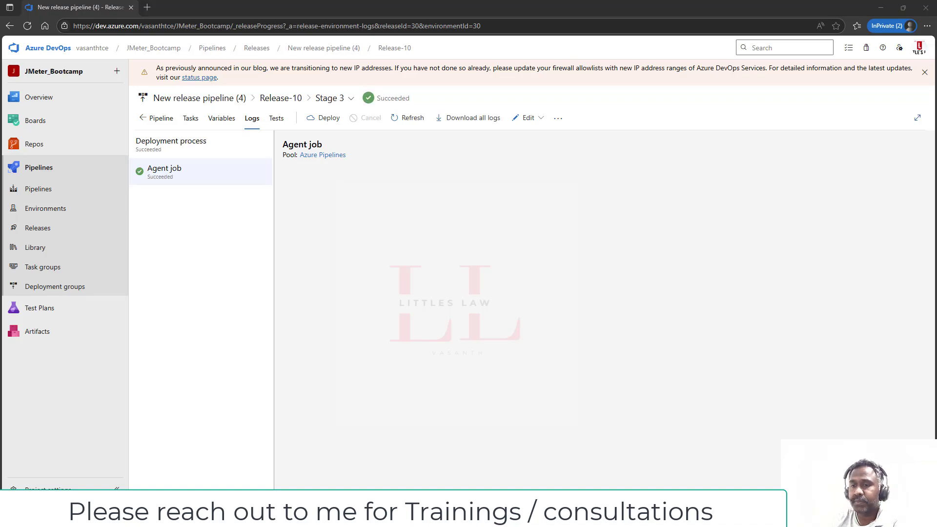
- Redeploy Release-10's Stage 3, refresh, and follow the Agent job's live log
click(325, 118)
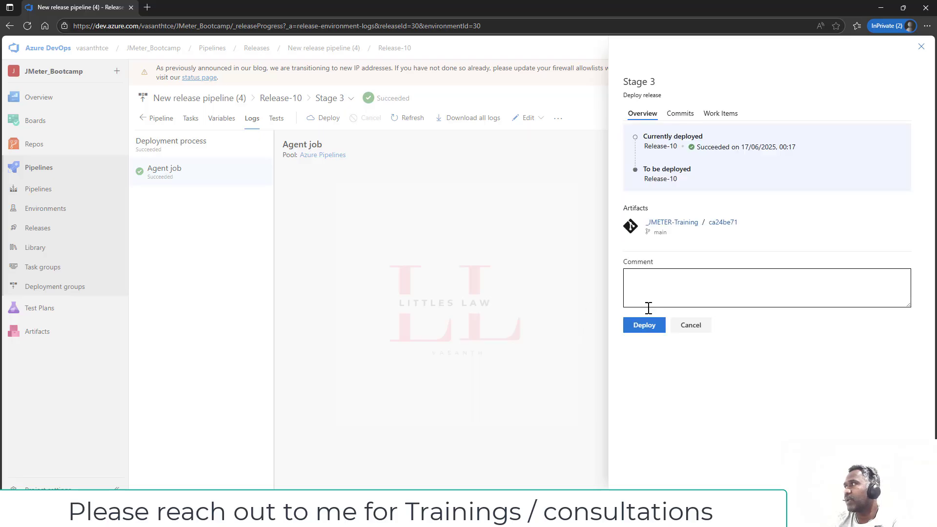
click(654, 328)
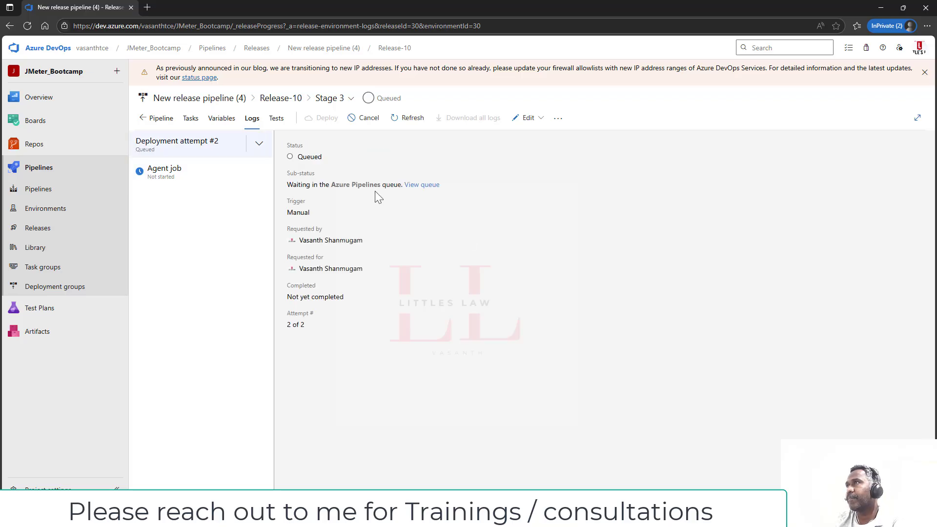
click(408, 118)
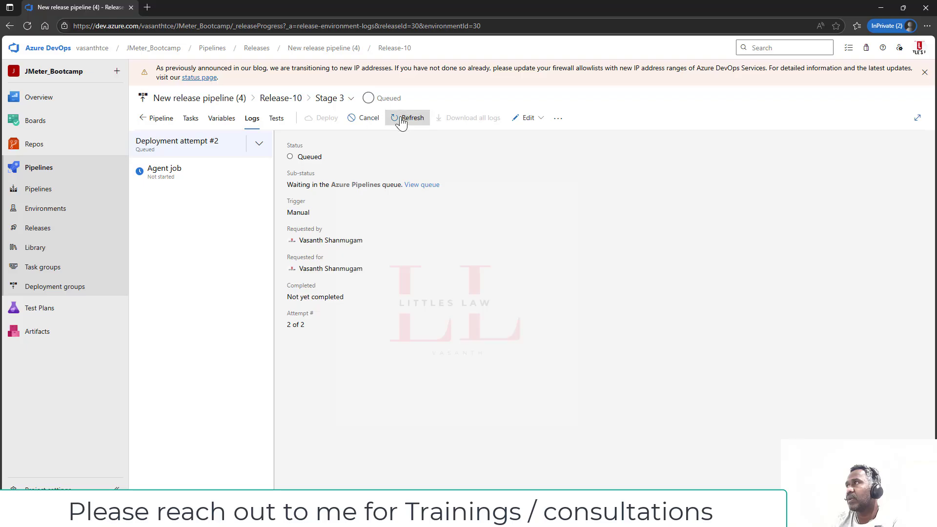
click(163, 174)
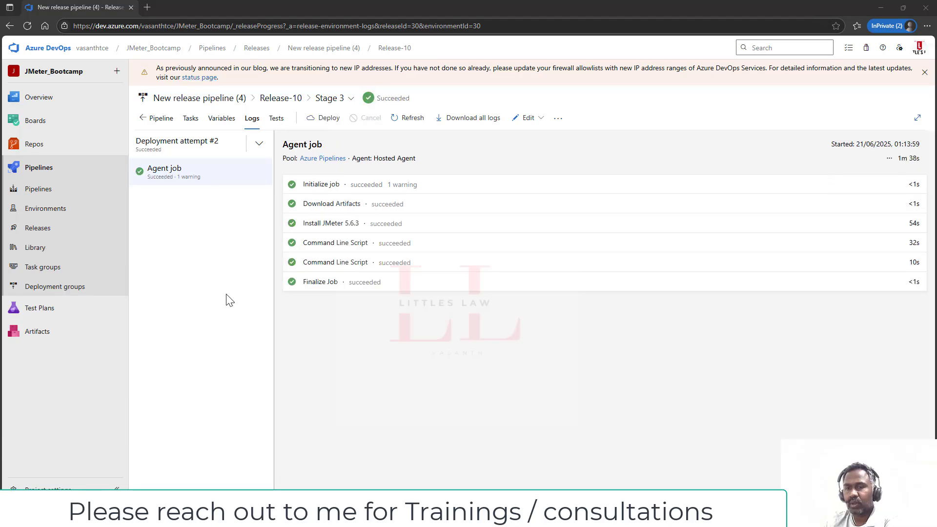
- Open the second Command Line Script log and highlight the push and JMETER-Training clone lines
click(334, 263)
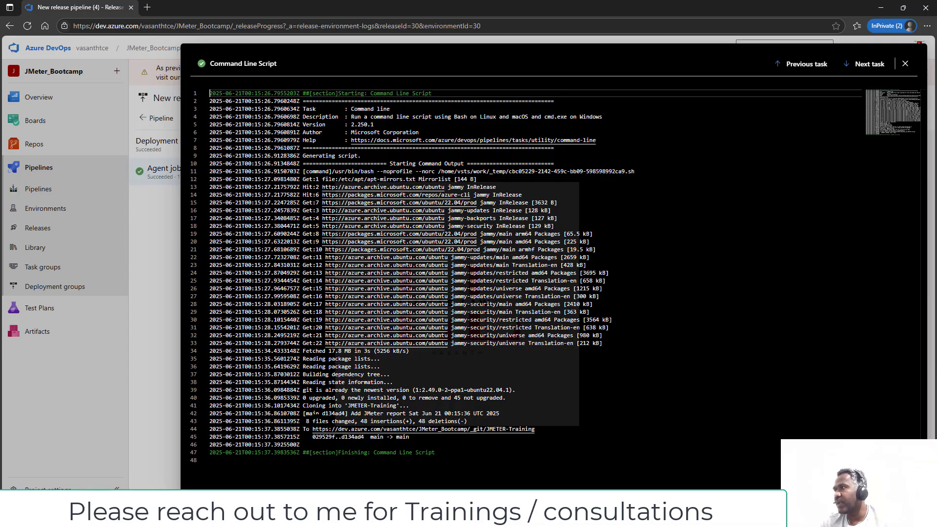
drag(316, 421, 454, 429)
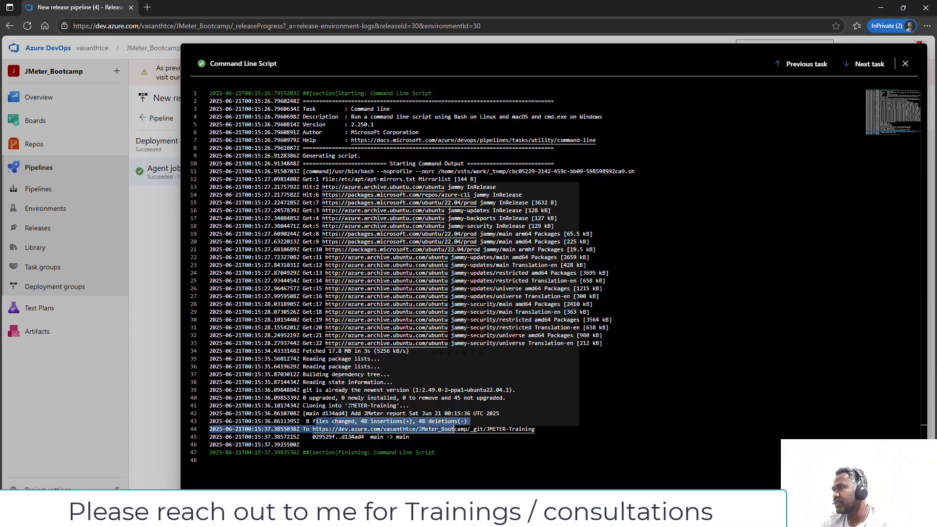
drag(351, 413, 392, 406)
double_click(352, 406)
double_click(346, 405)
- Highlight the 'Add JMeter report' commit line and its 48 insertions and deletions count
drag(323, 416, 482, 415)
drag(401, 415, 500, 414)
click(406, 414)
click(444, 413)
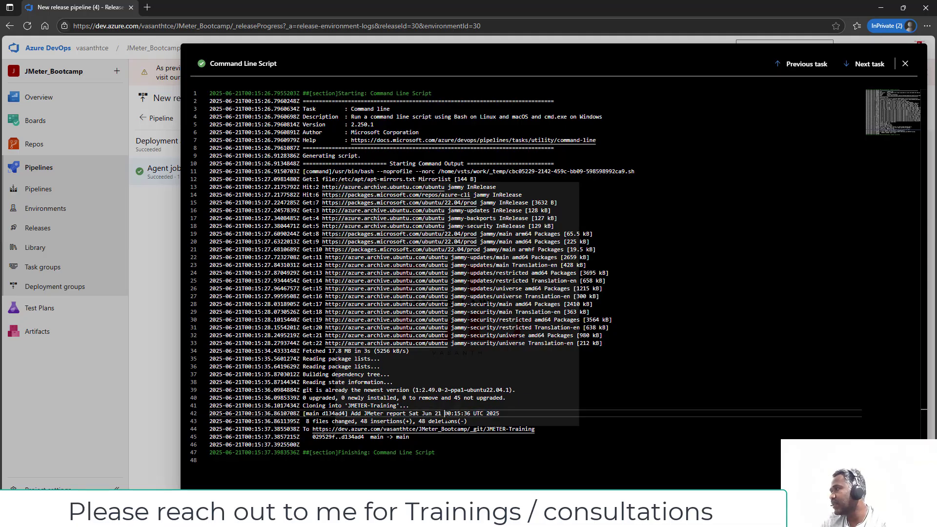
drag(405, 416, 481, 420)
click(435, 421)
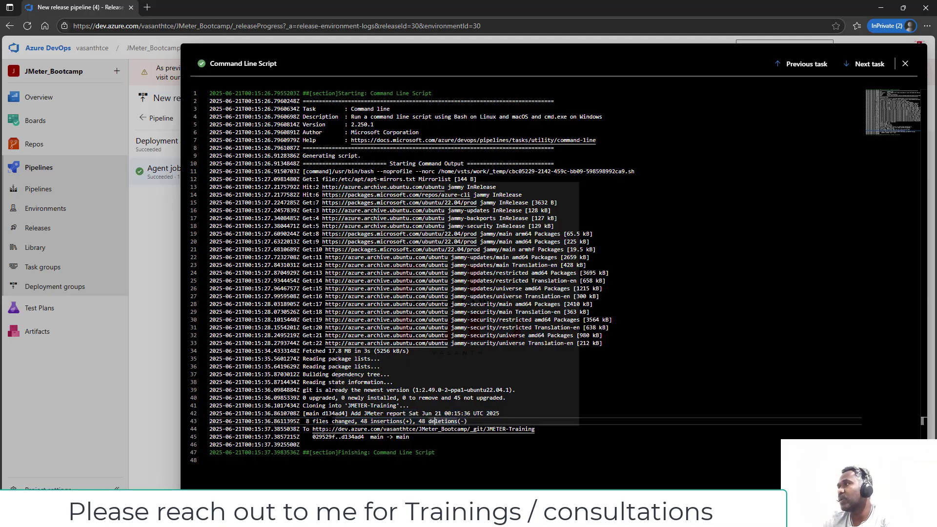
drag(359, 421, 465, 421)
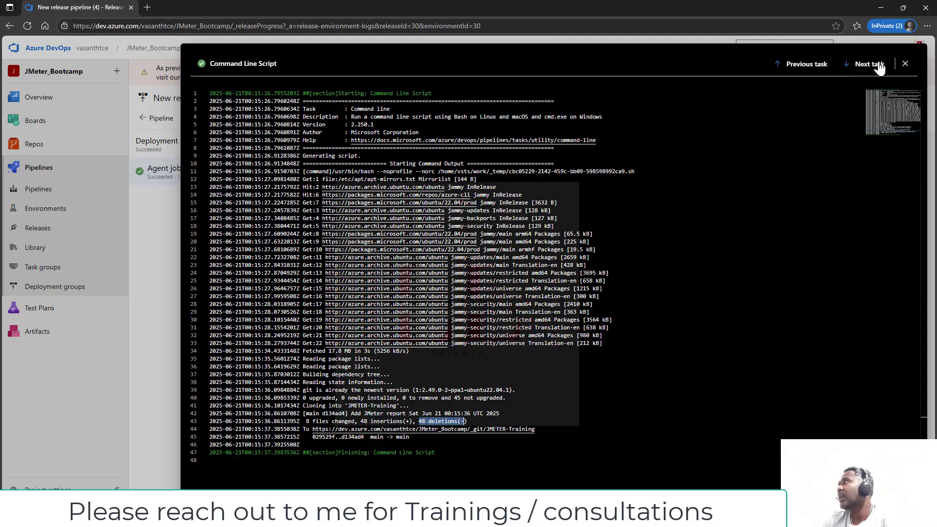
- Open the report folder's index.html in JMETER-Training repo files and preview it as the rendered dashboard
click(905, 64)
mouse_move(68, 151)
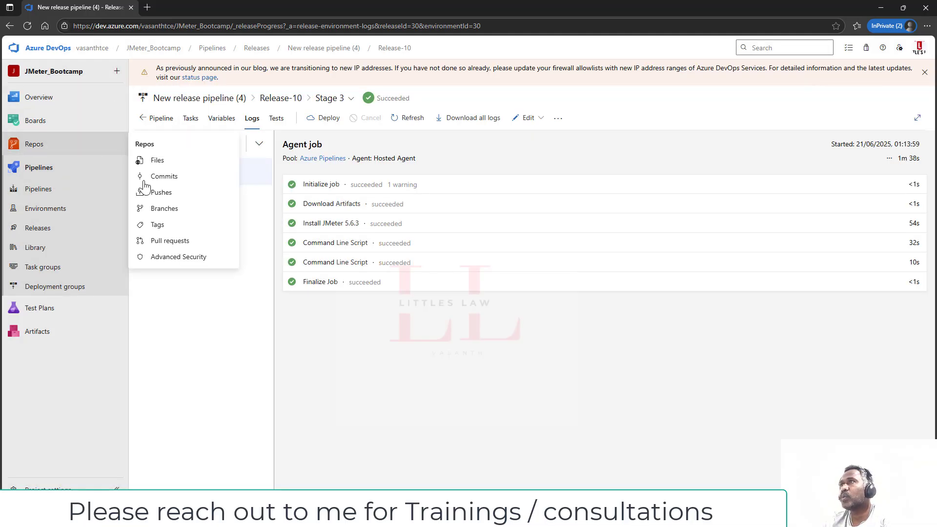
click(159, 160)
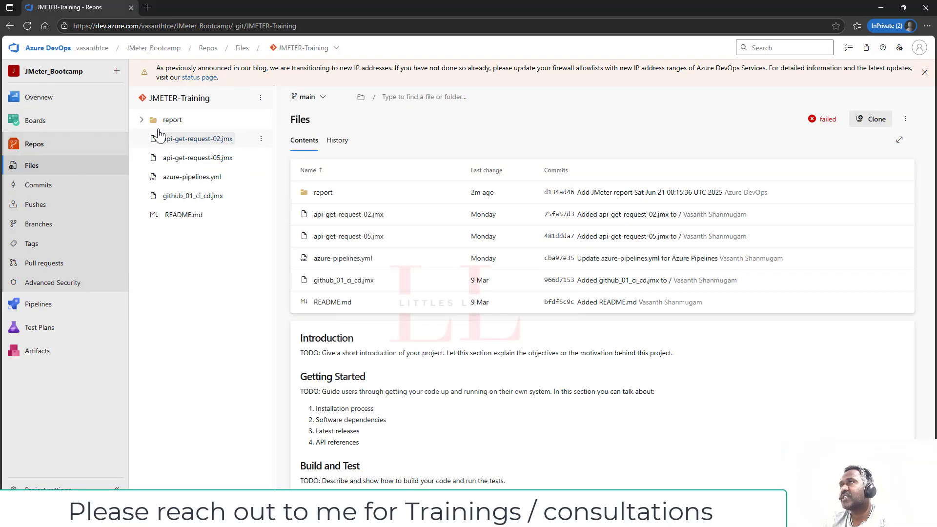
click(142, 120)
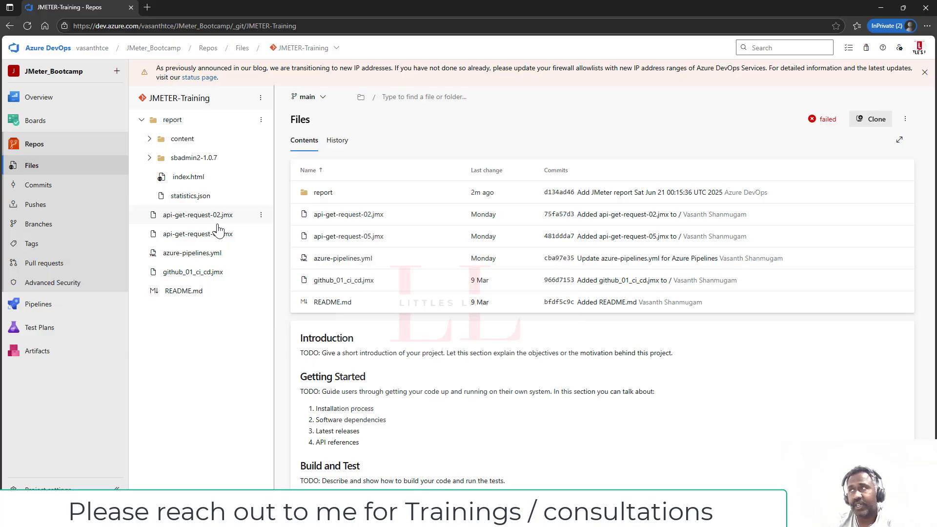
click(181, 177)
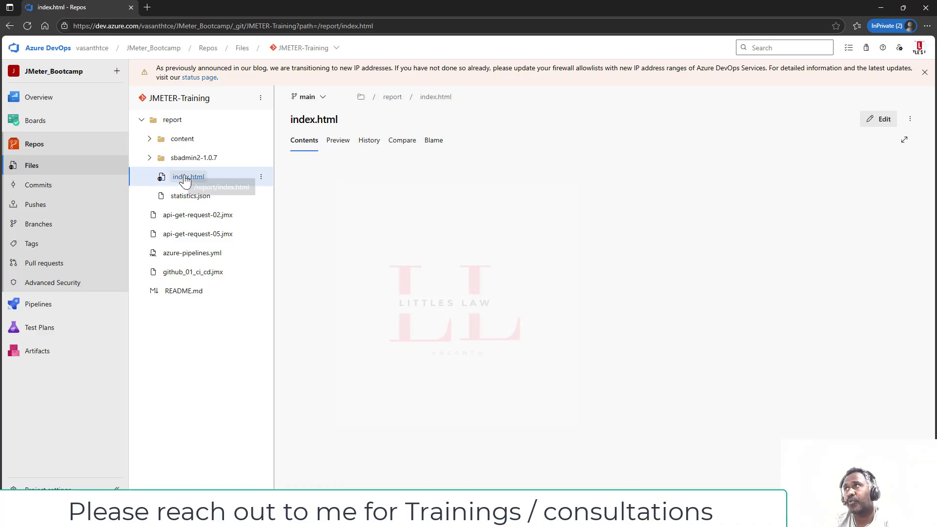
click(339, 140)
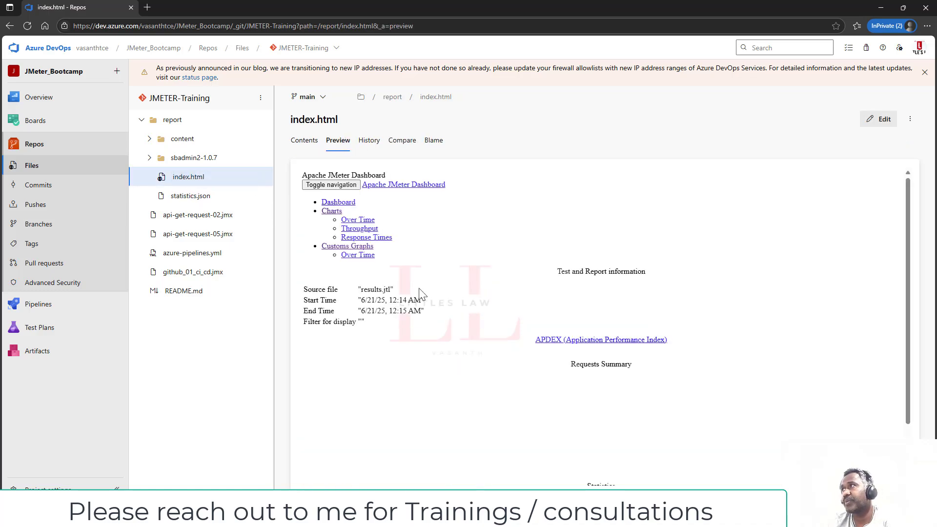
drag(315, 288, 432, 321)
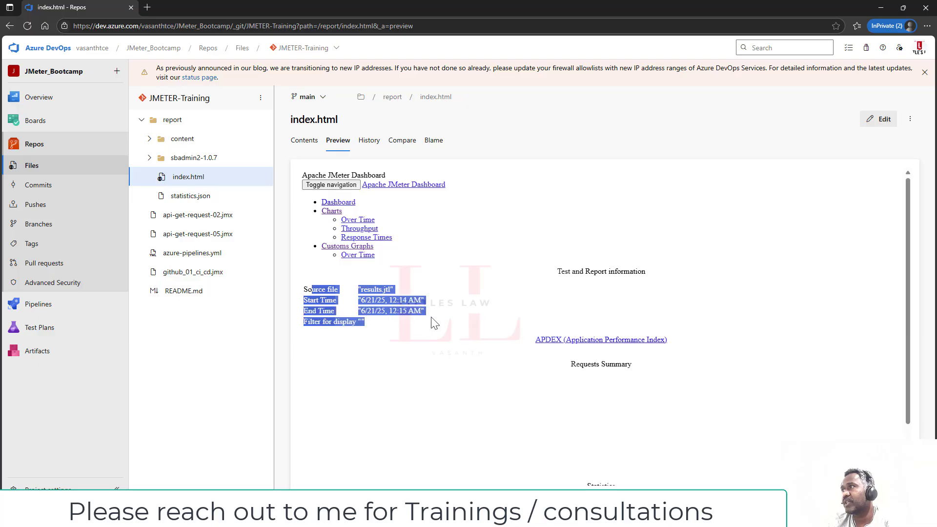
click(422, 363)
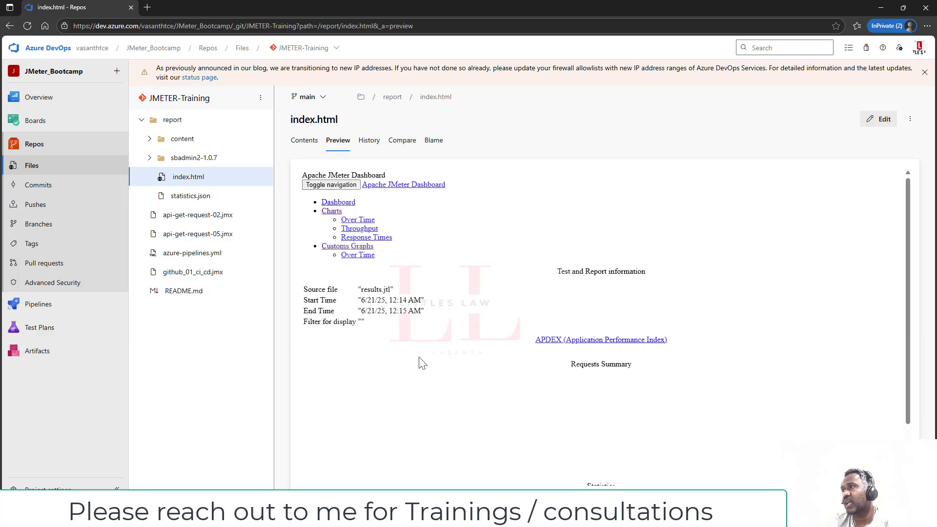
- Glance at statistics.json, then return to index.html's rendered dashboard and scroll through it
click(261, 122)
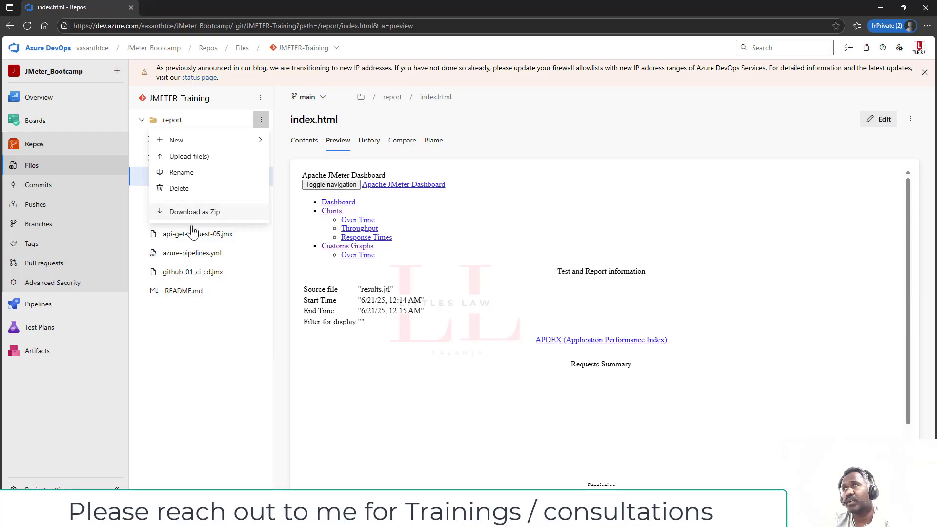
click(237, 409)
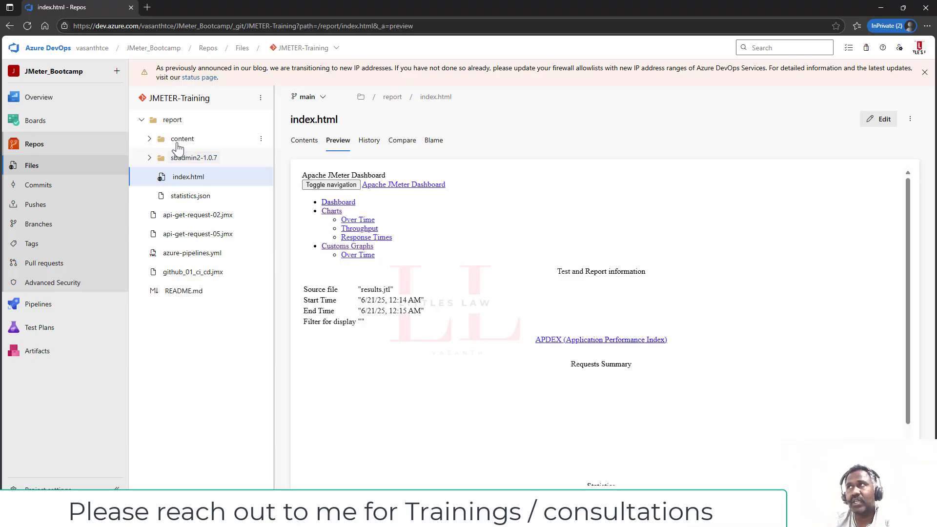
click(195, 197)
click(189, 177)
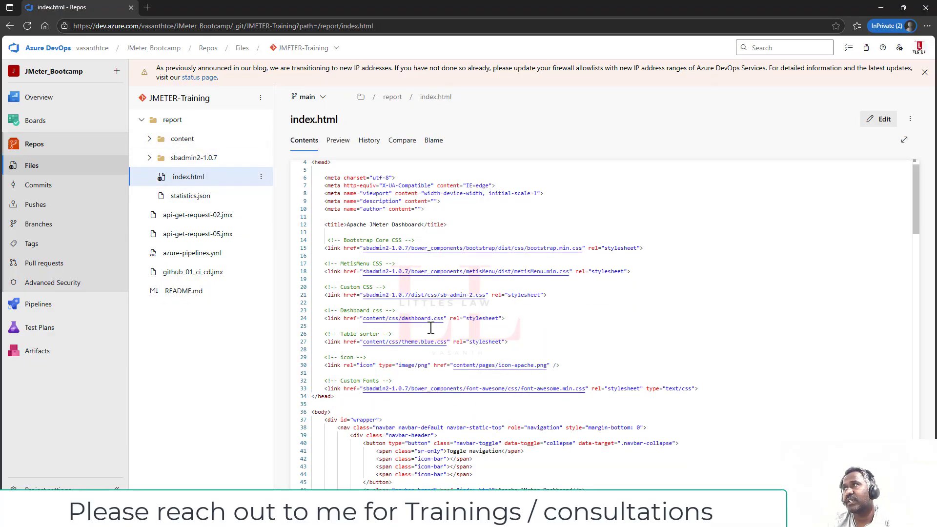
scroll(449, 337, down, 3)
click(338, 140)
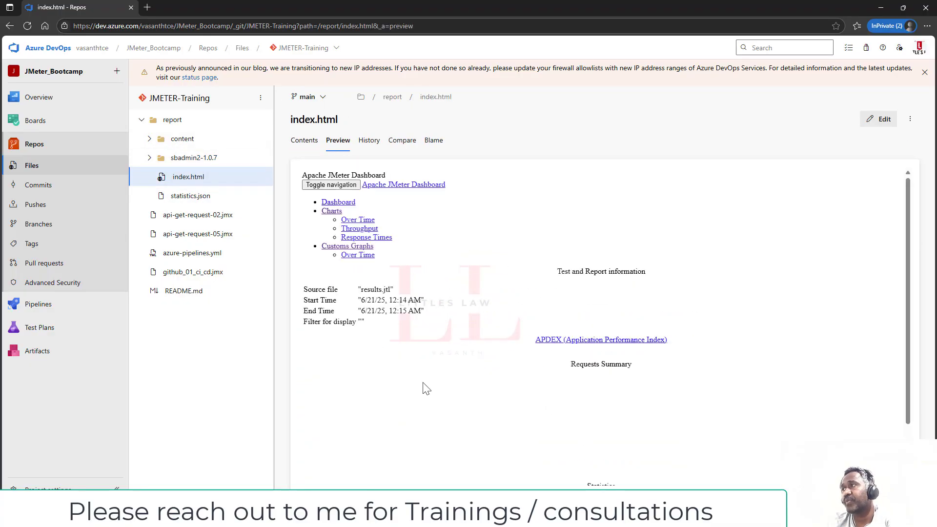
scroll(427, 389, down, 2)
scroll(427, 388, up, 2)
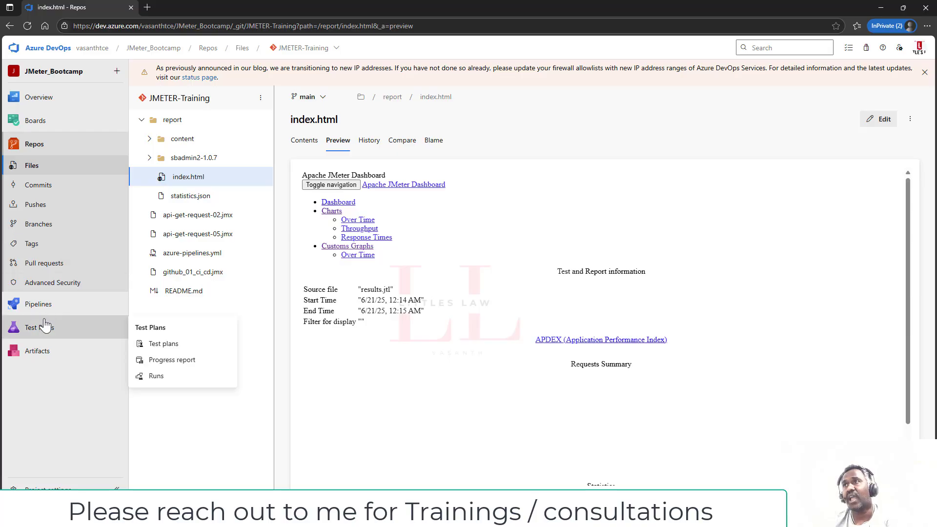
- Go to the release pipelines and point out 'report' in git add and 'origin main' in git push
mouse_move(39, 305)
click(160, 352)
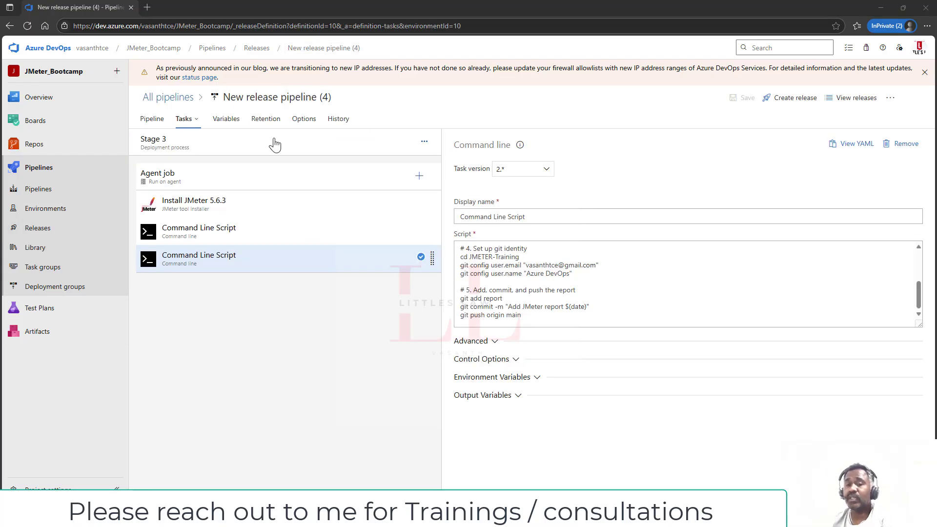
drag(521, 299, 485, 298)
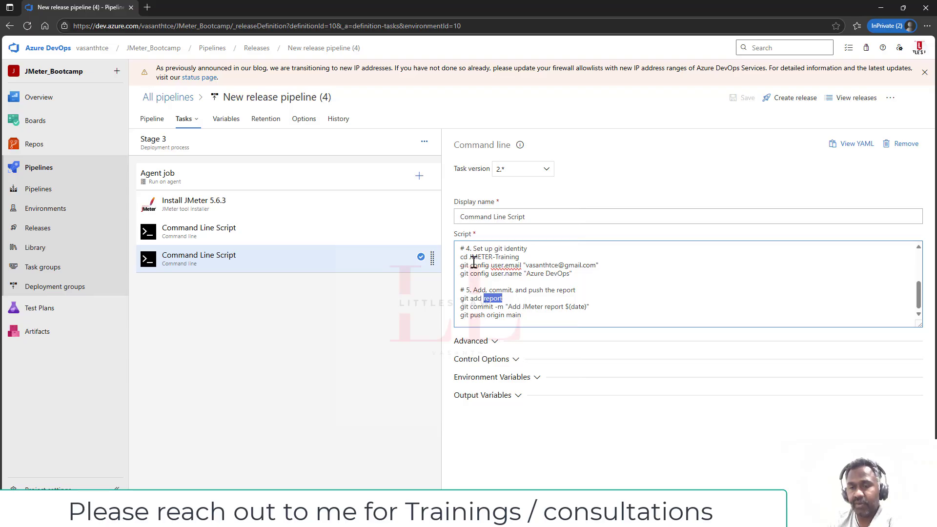
drag(487, 315, 523, 316)
click(538, 318)
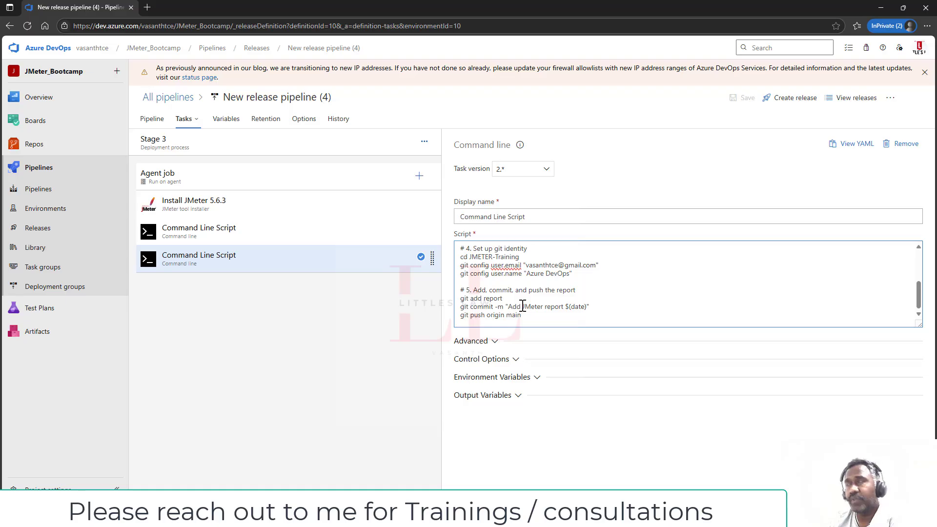
- Start a new personal access token with 30-day expiration and custom-defined scopes
click(899, 48)
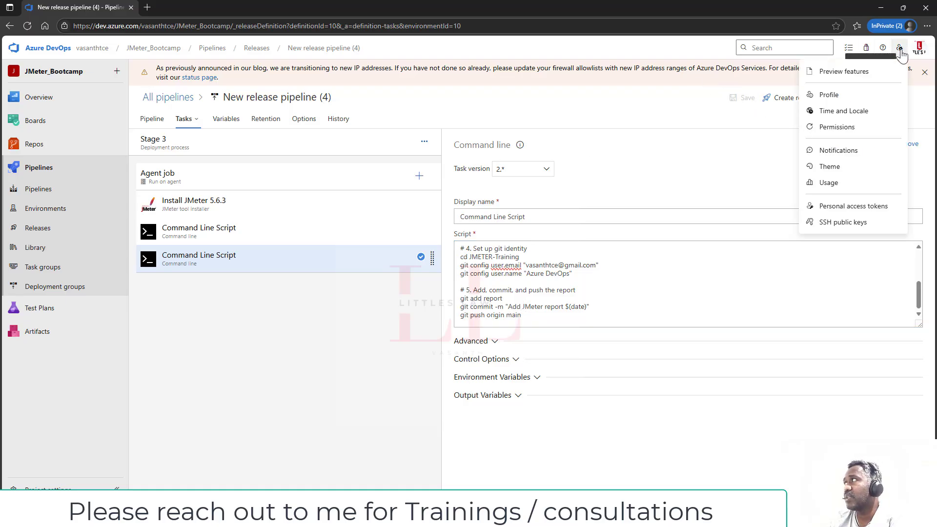
click(855, 204)
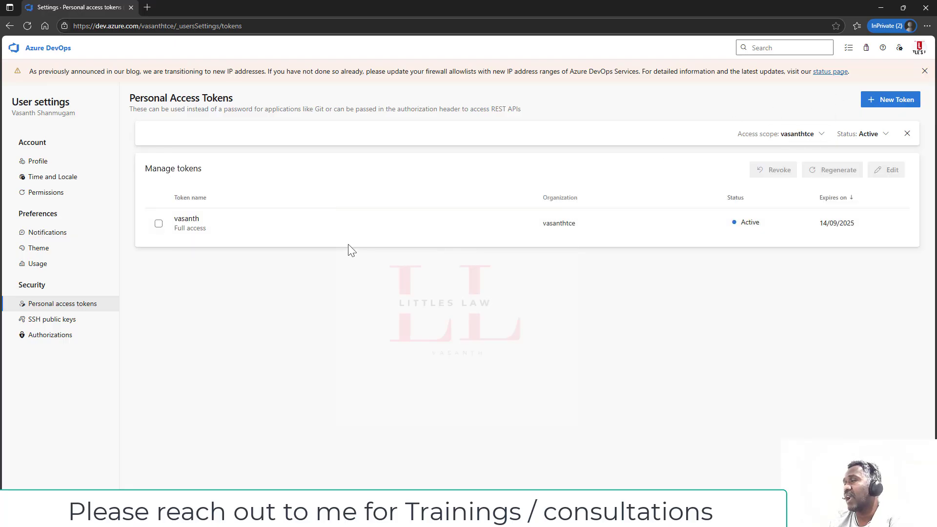
click(893, 100)
click(643, 101)
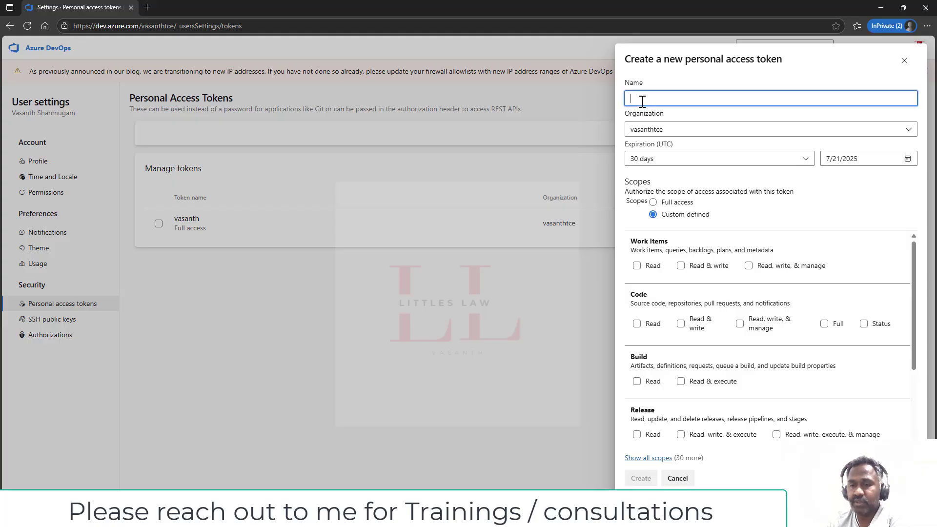
click(665, 163)
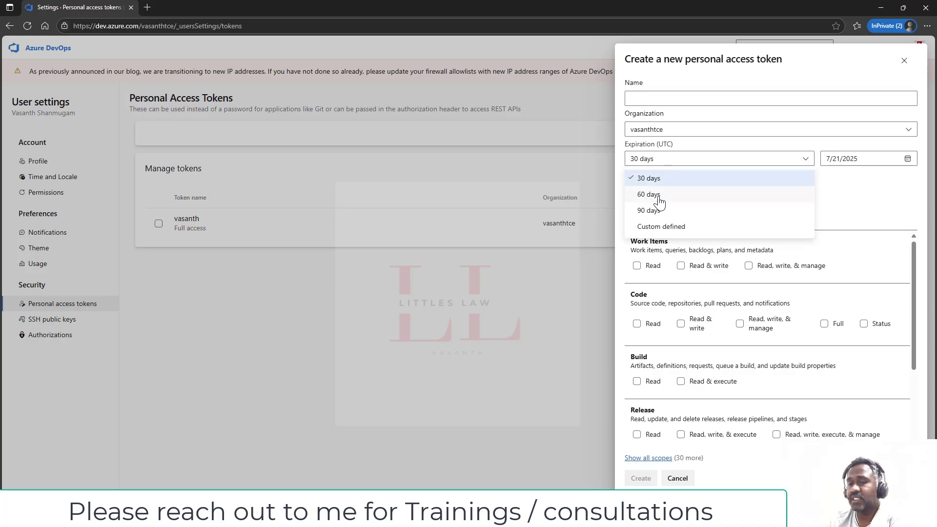
click(875, 205)
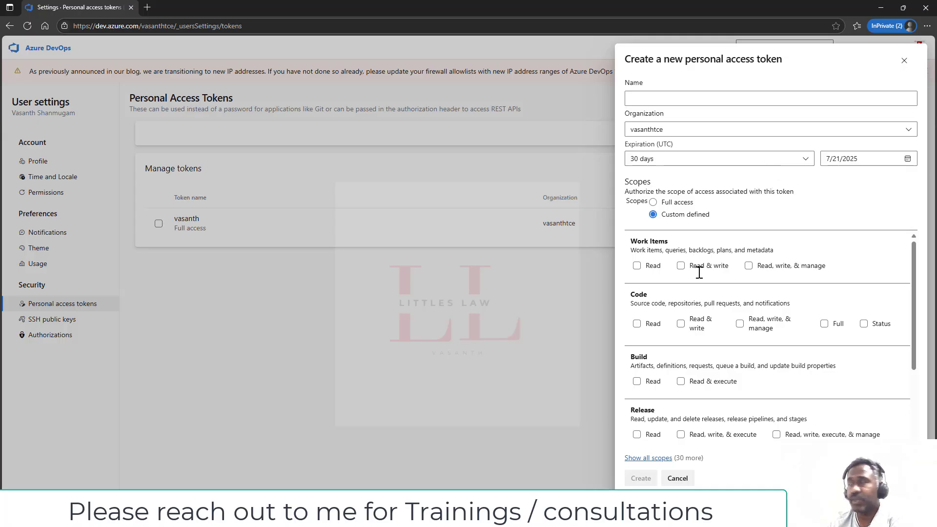
click(653, 202)
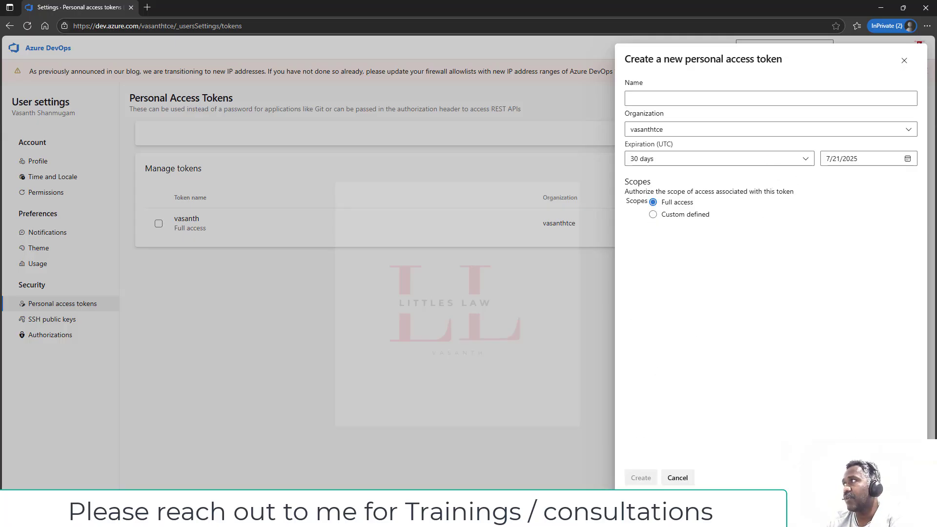
click(654, 215)
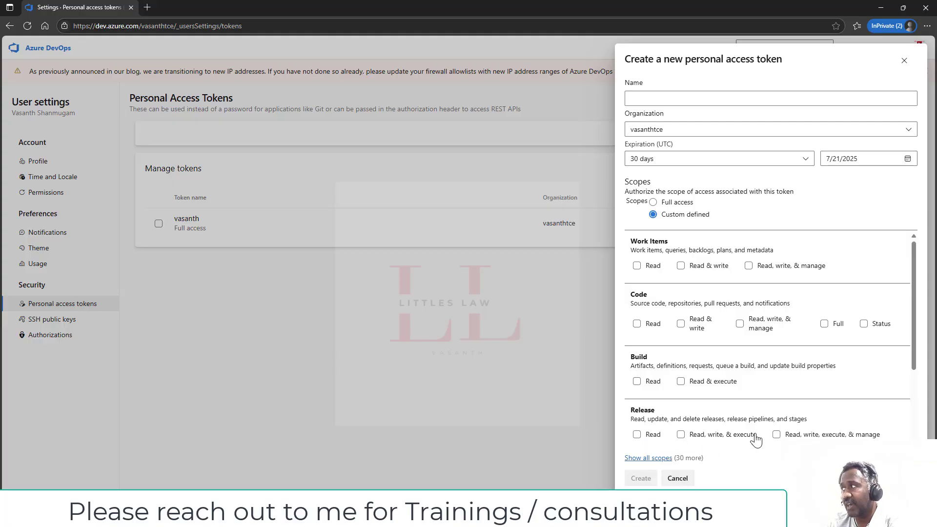
scroll(780, 429, down, 3)
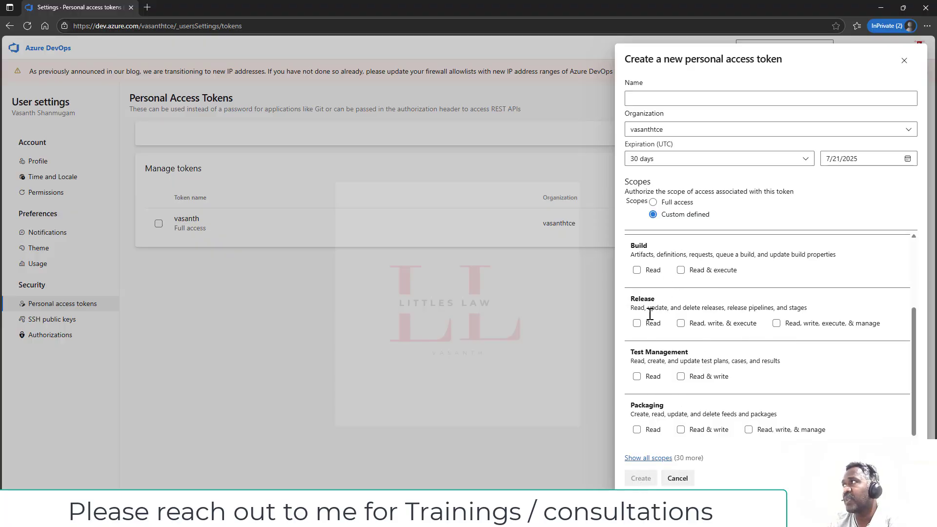
- Name the token 'test', grant Release read, write, execute & manage, and create it
click(720, 101)
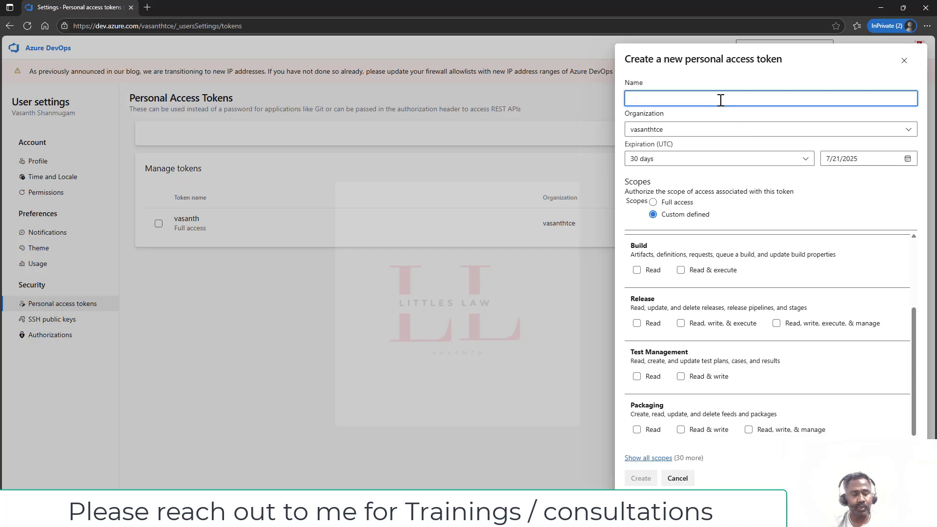
text(test)
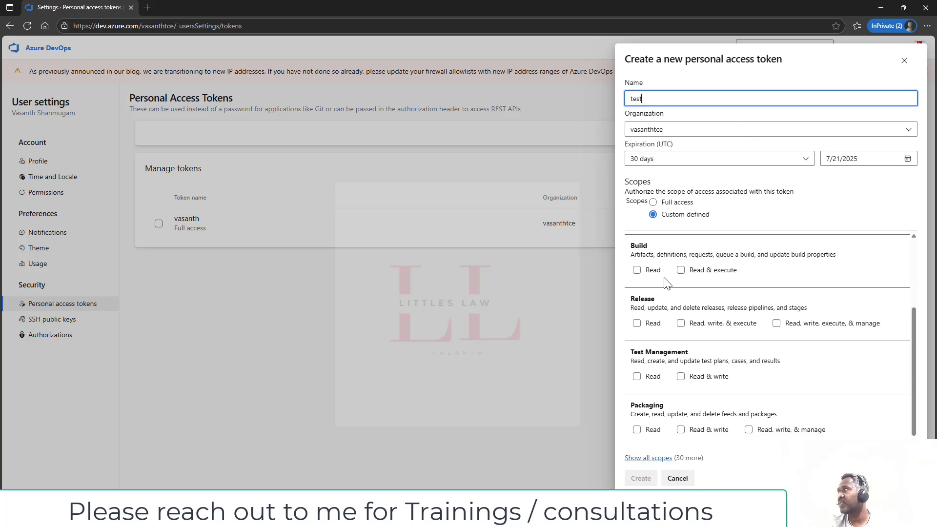
click(681, 324)
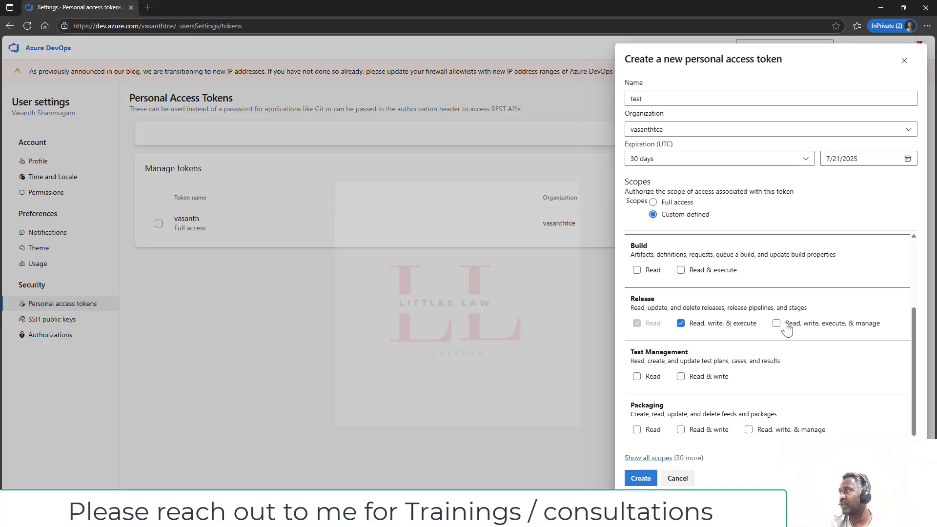
click(777, 324)
click(635, 476)
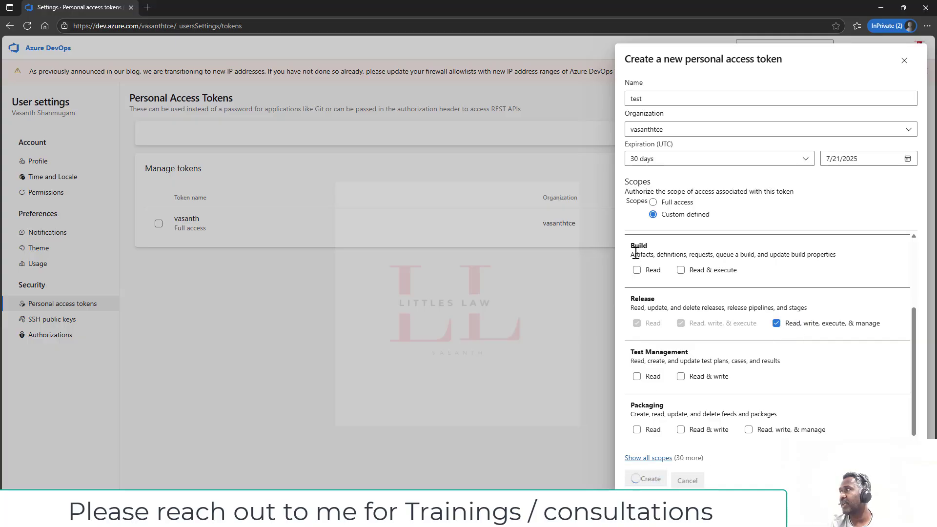